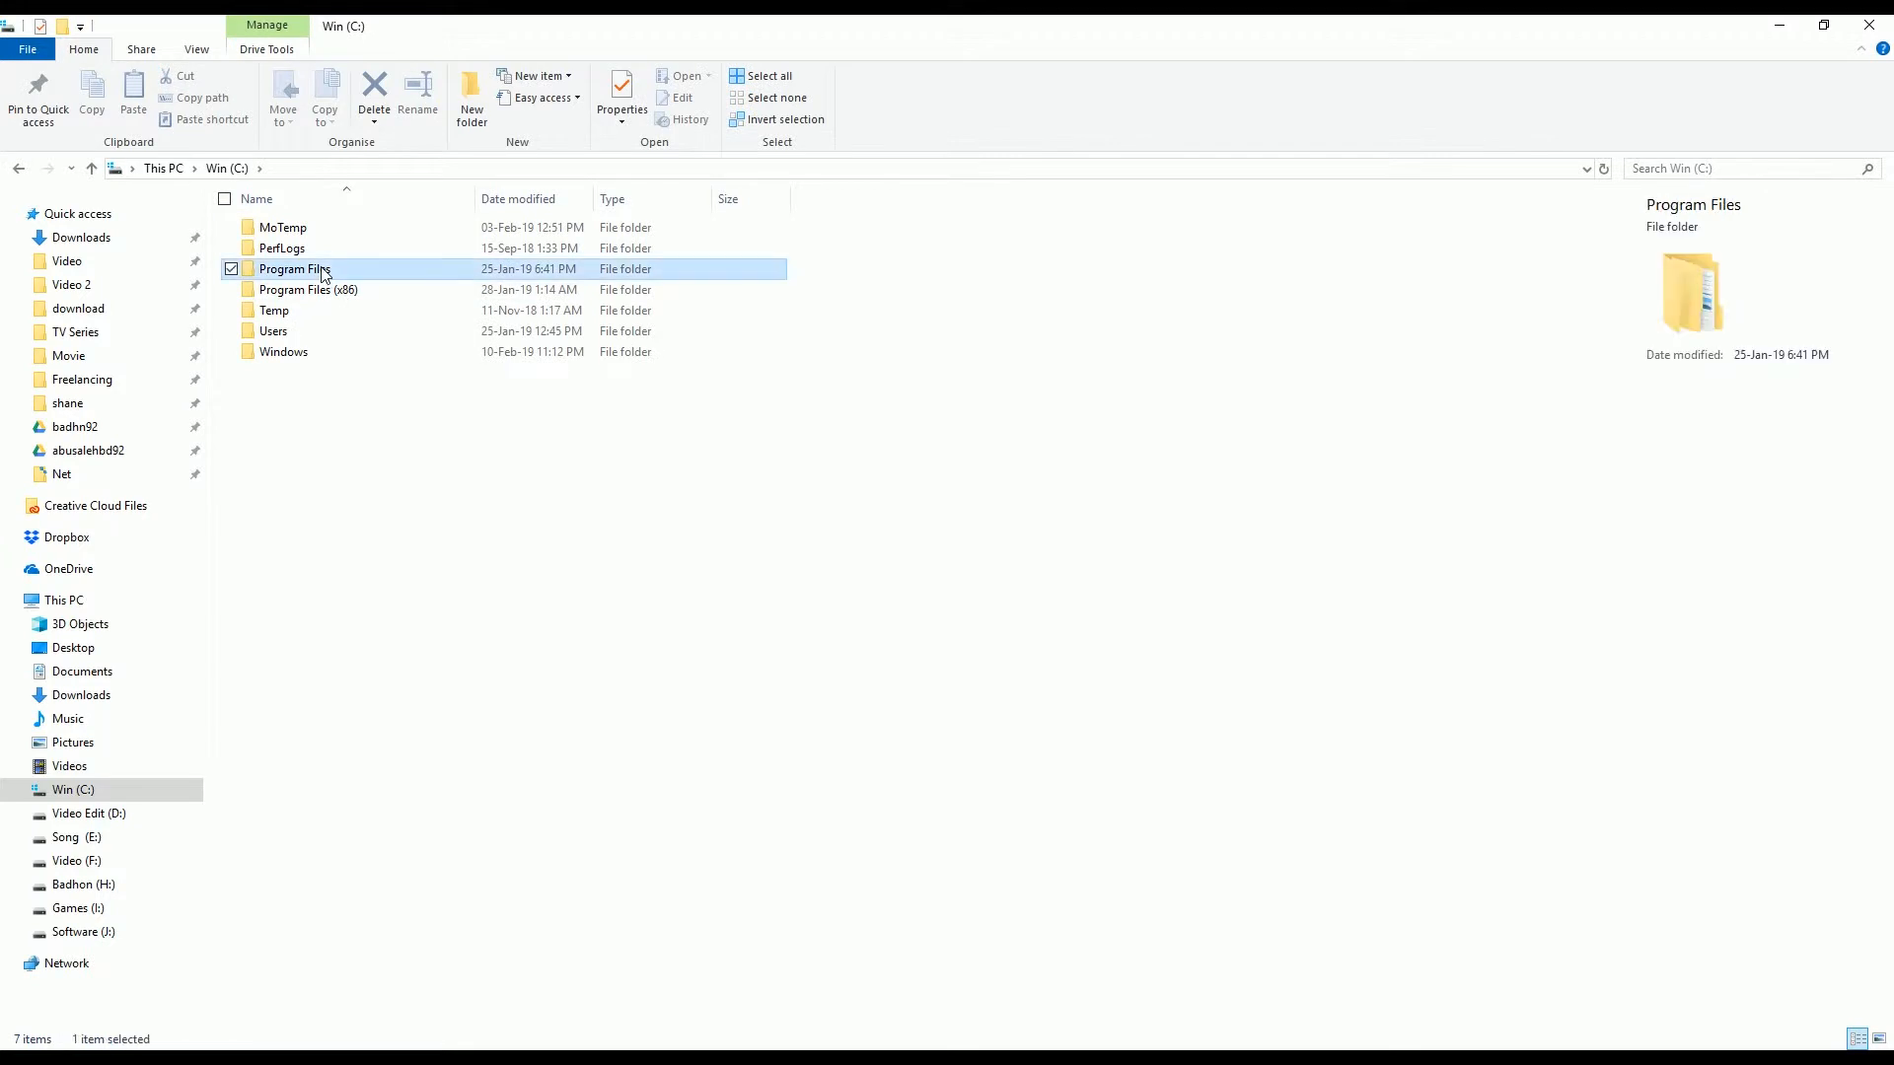
Launch Adobe Premiere Pro from the Adobe Premiere Pro CC 2014 folder inside the Adobe program folder.
click(291, 235)
double_click(291, 235)
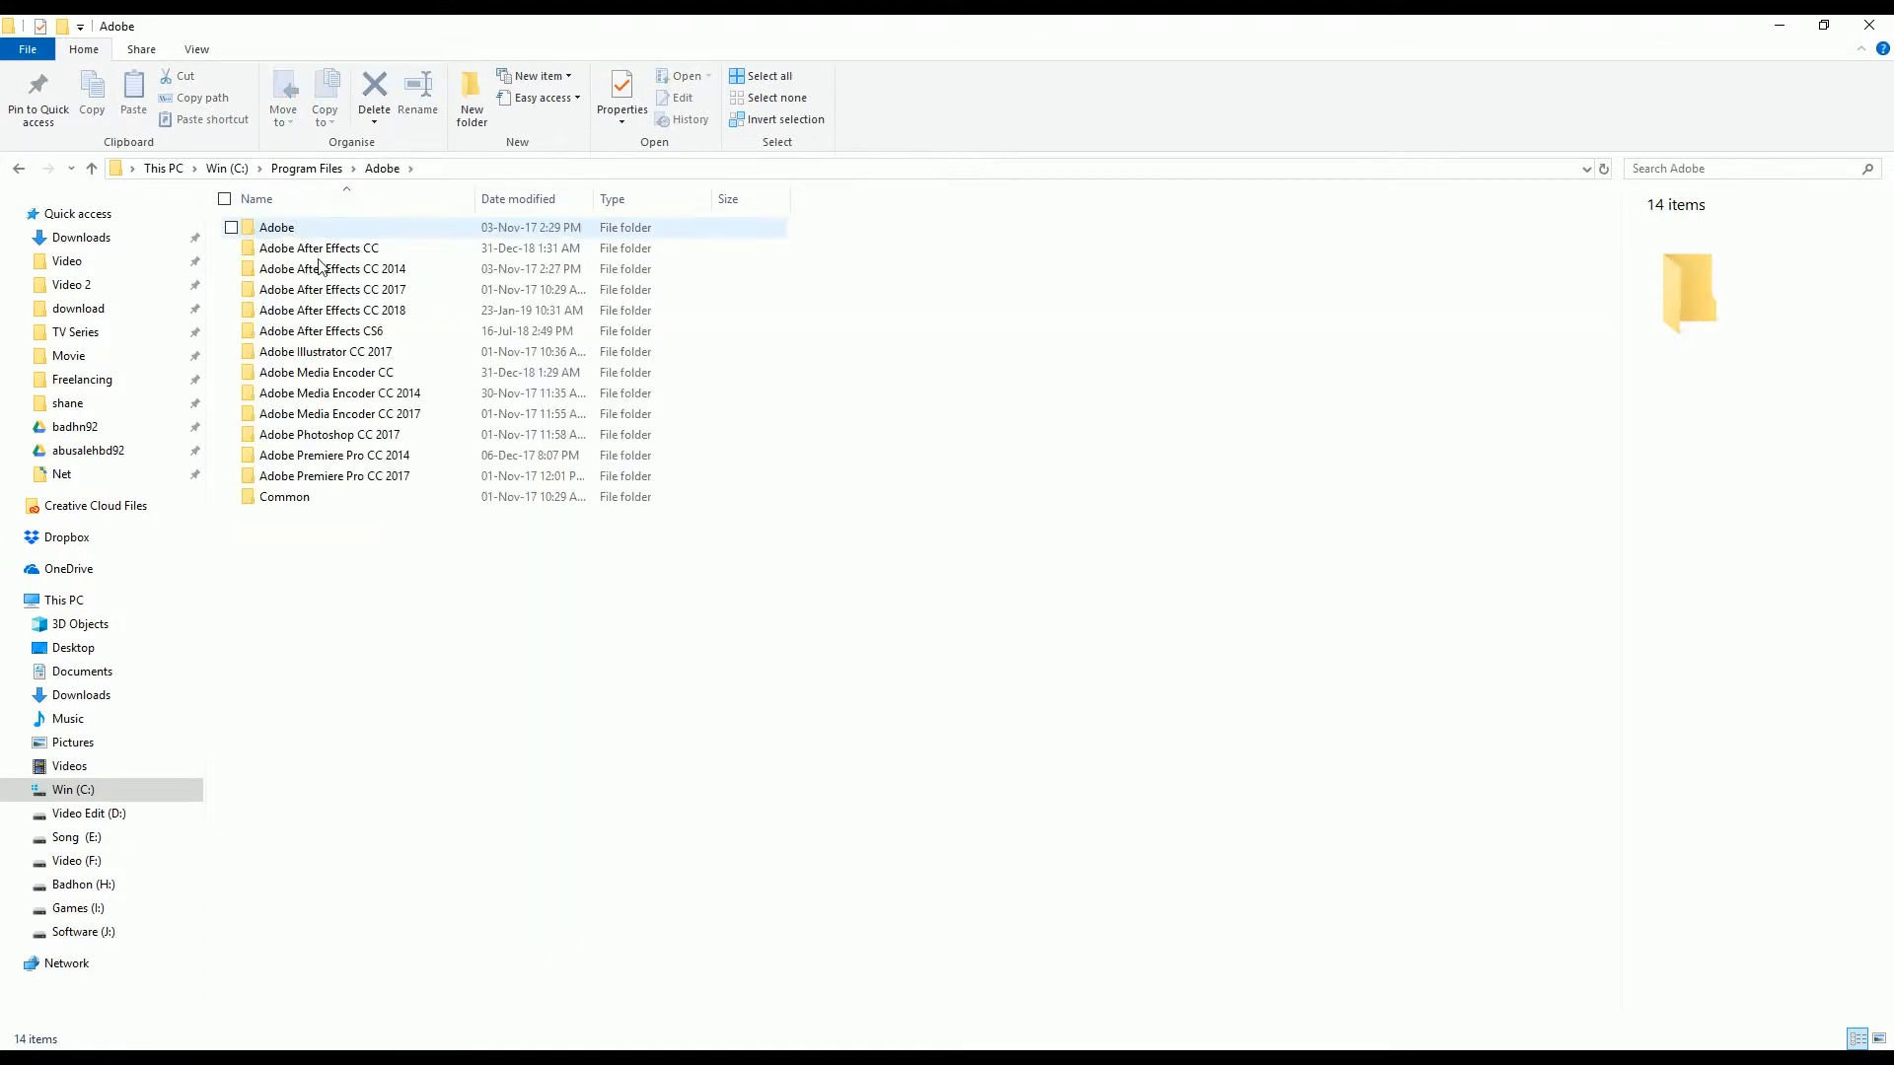
click(390, 457)
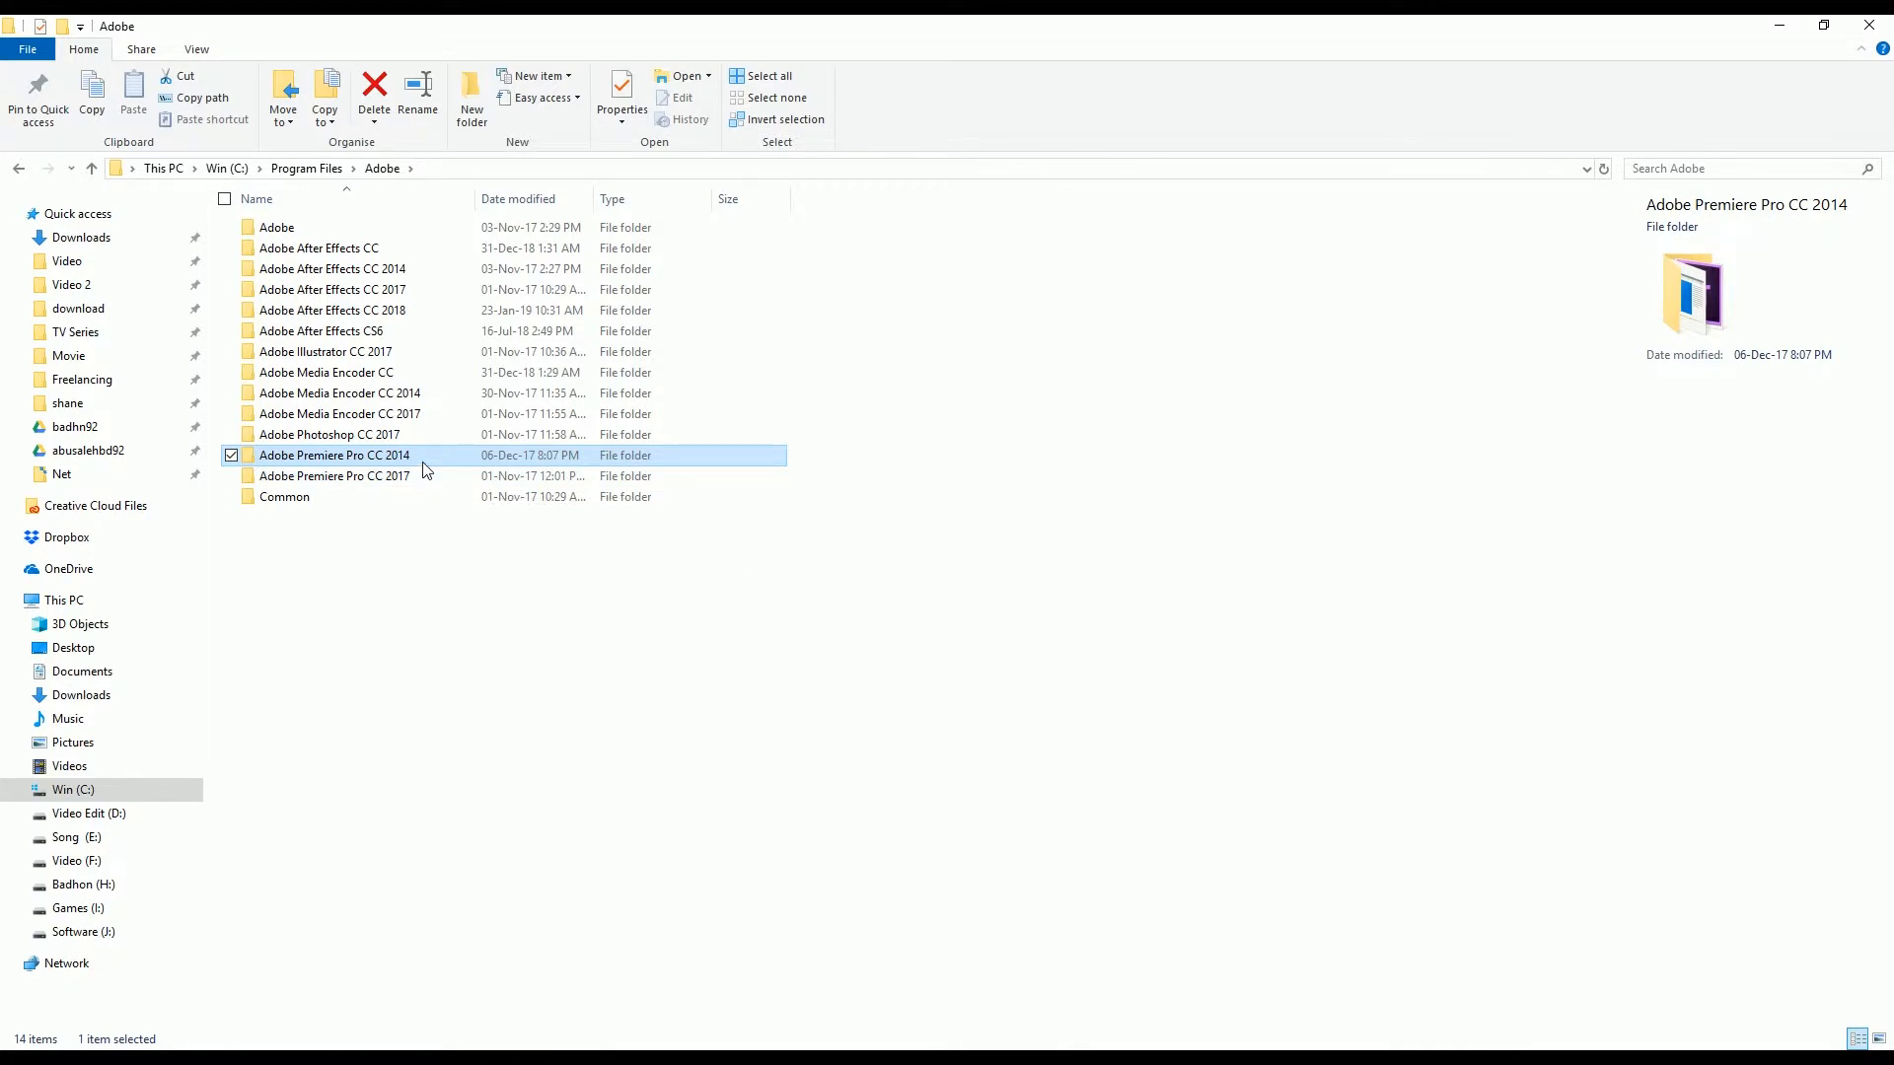
mouse_move(427, 470)
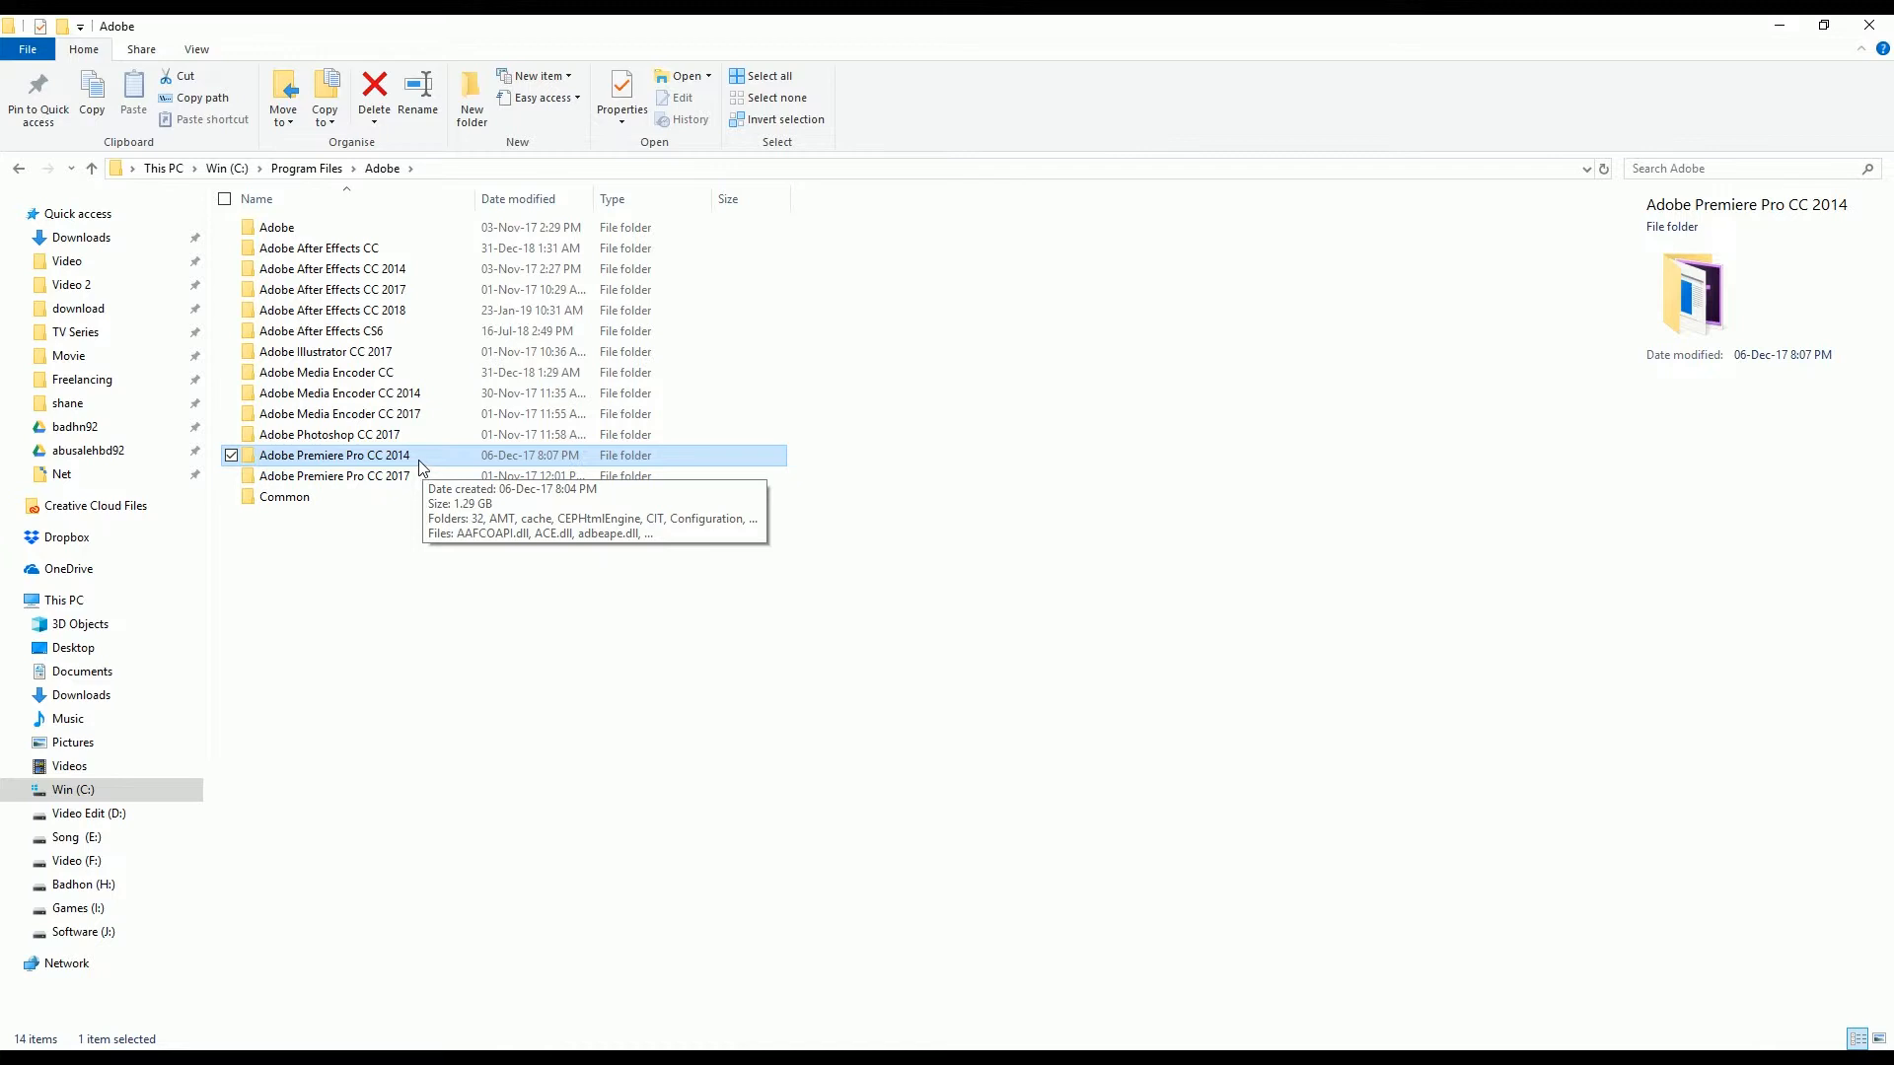
double_click(422, 468)
click(325, 890)
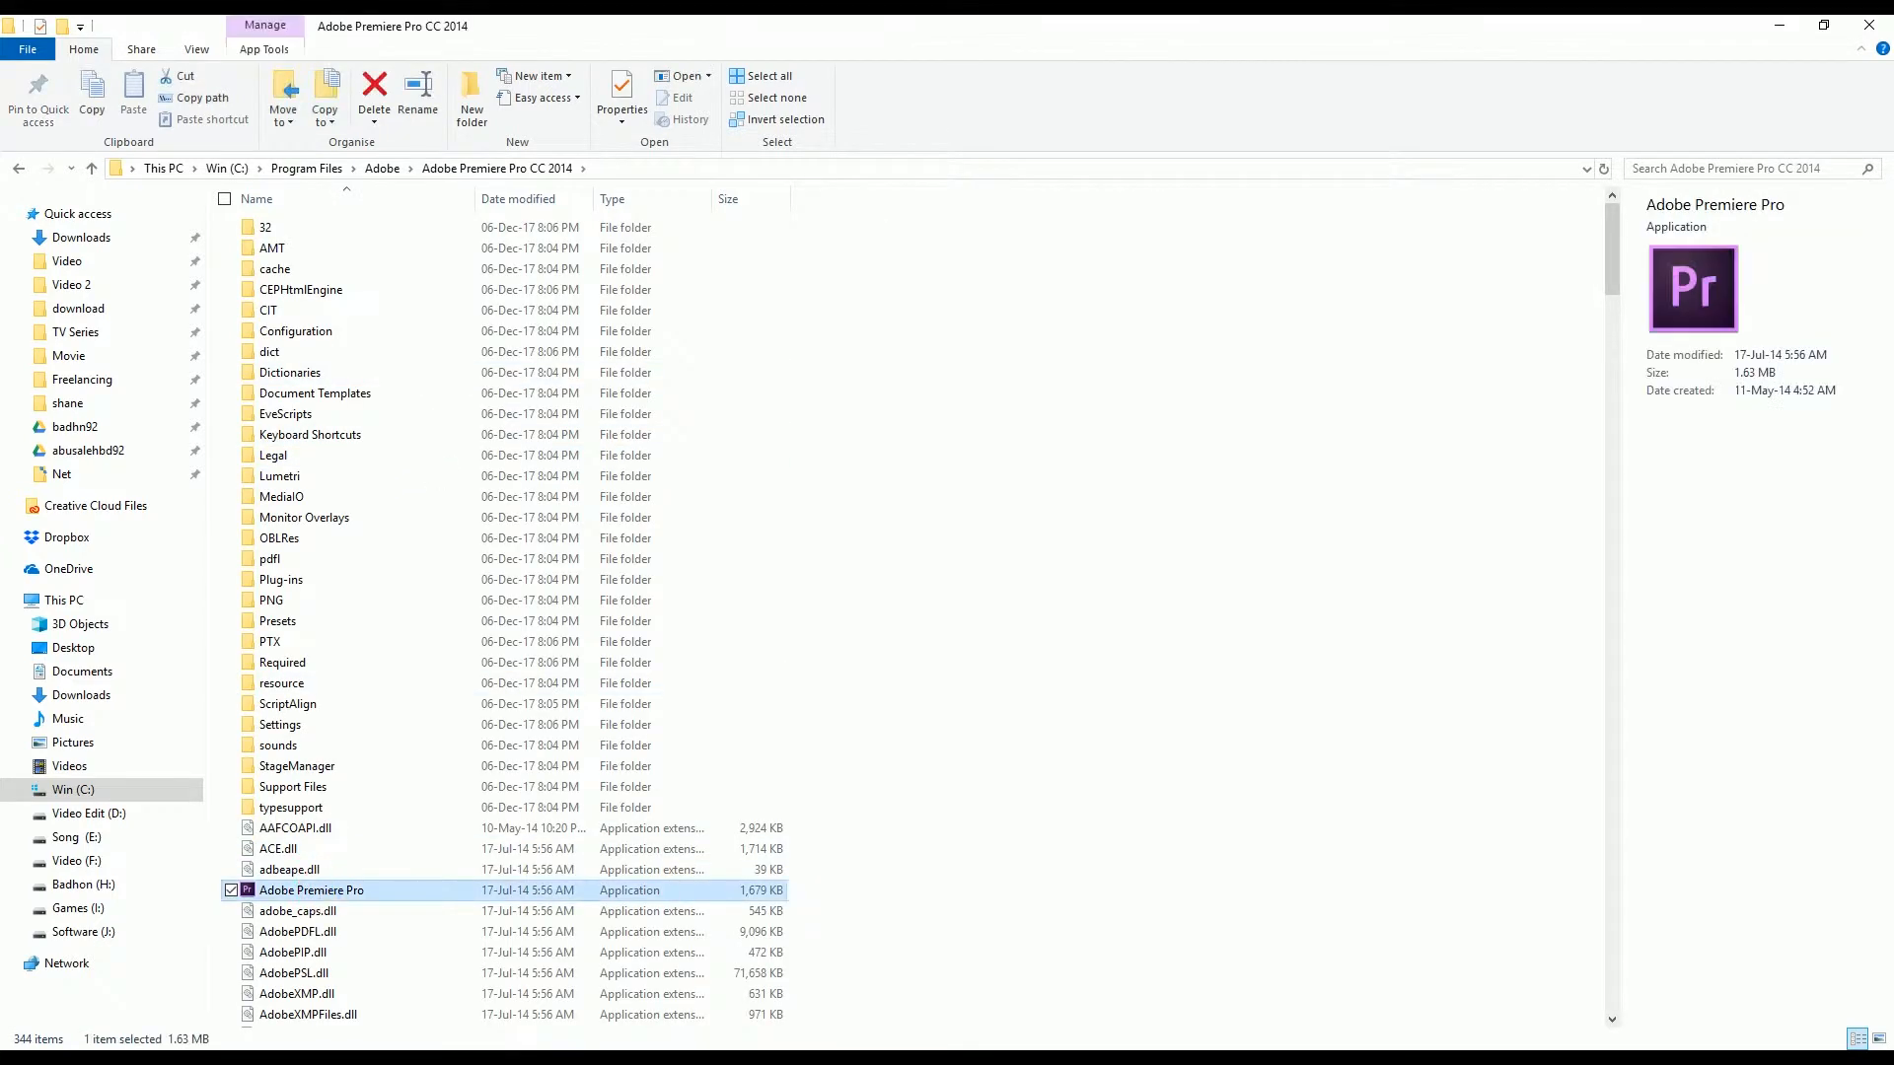
double_click(322, 892)
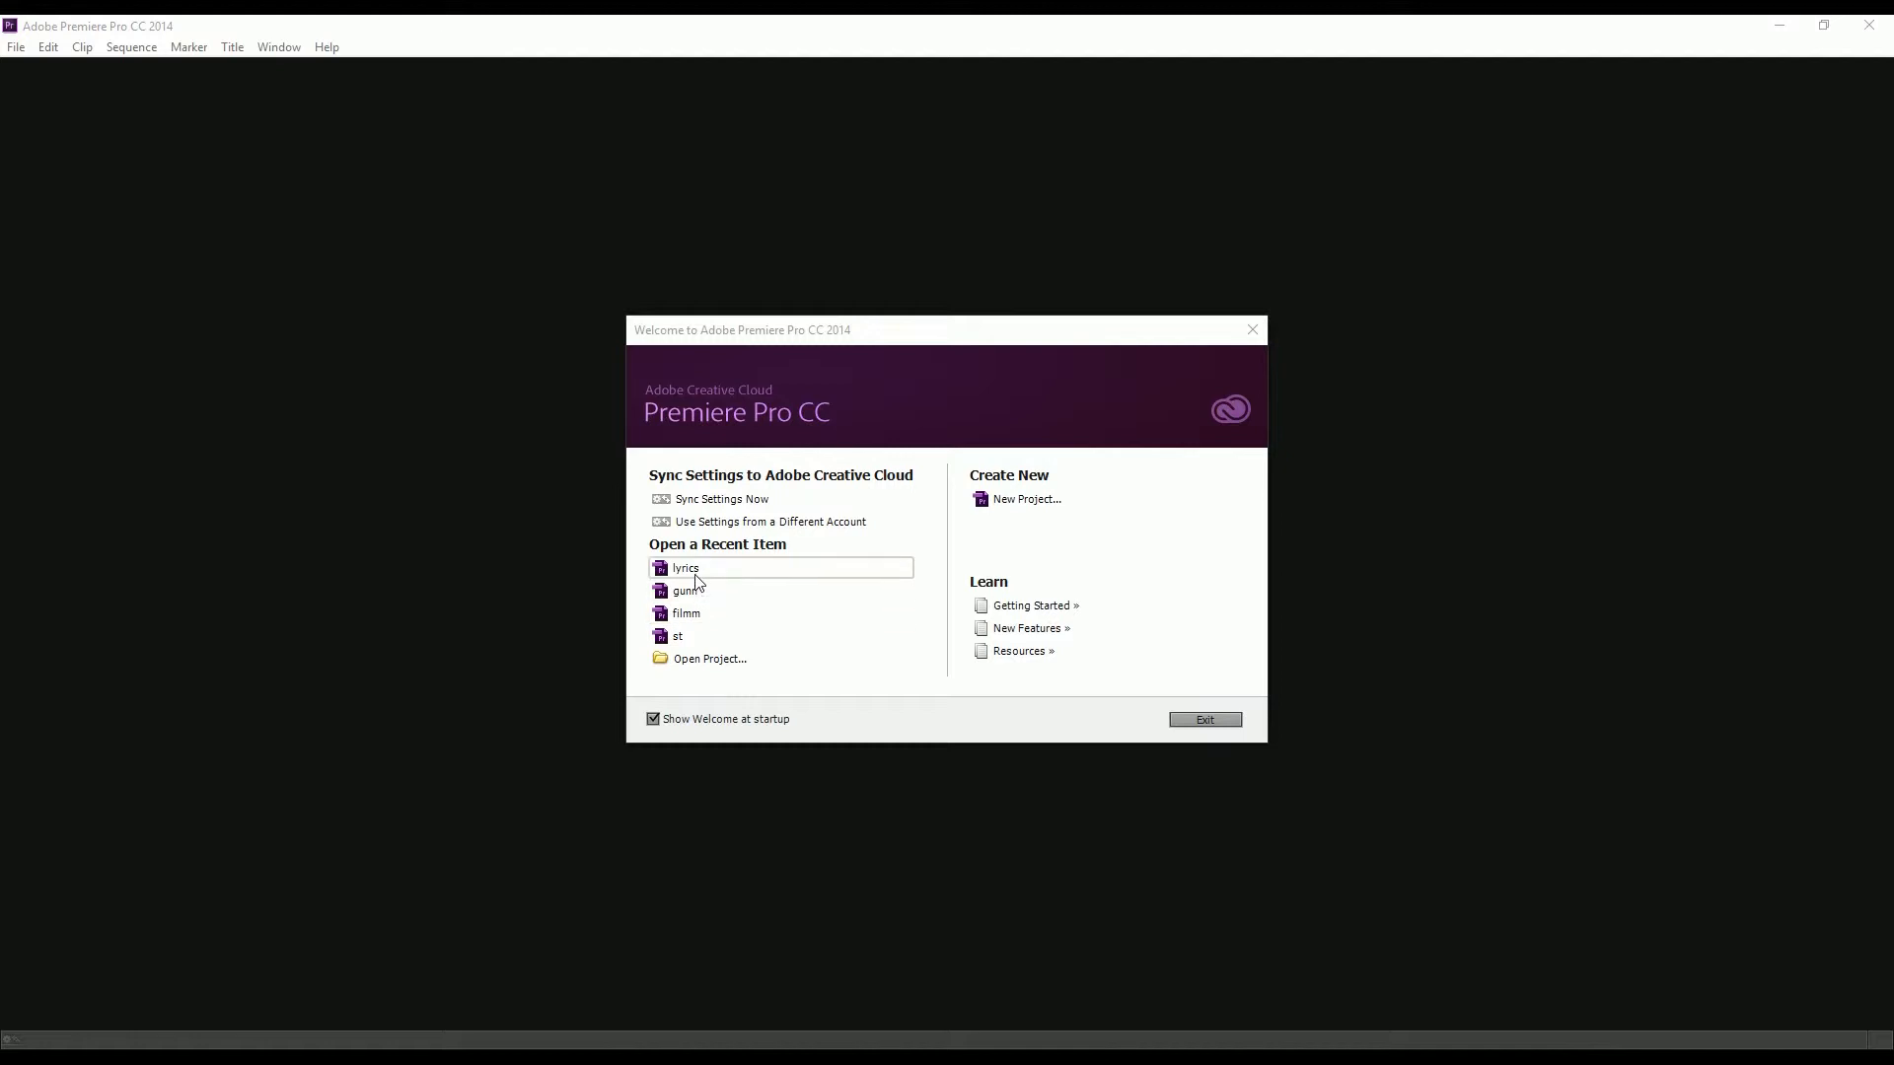
click(721, 667)
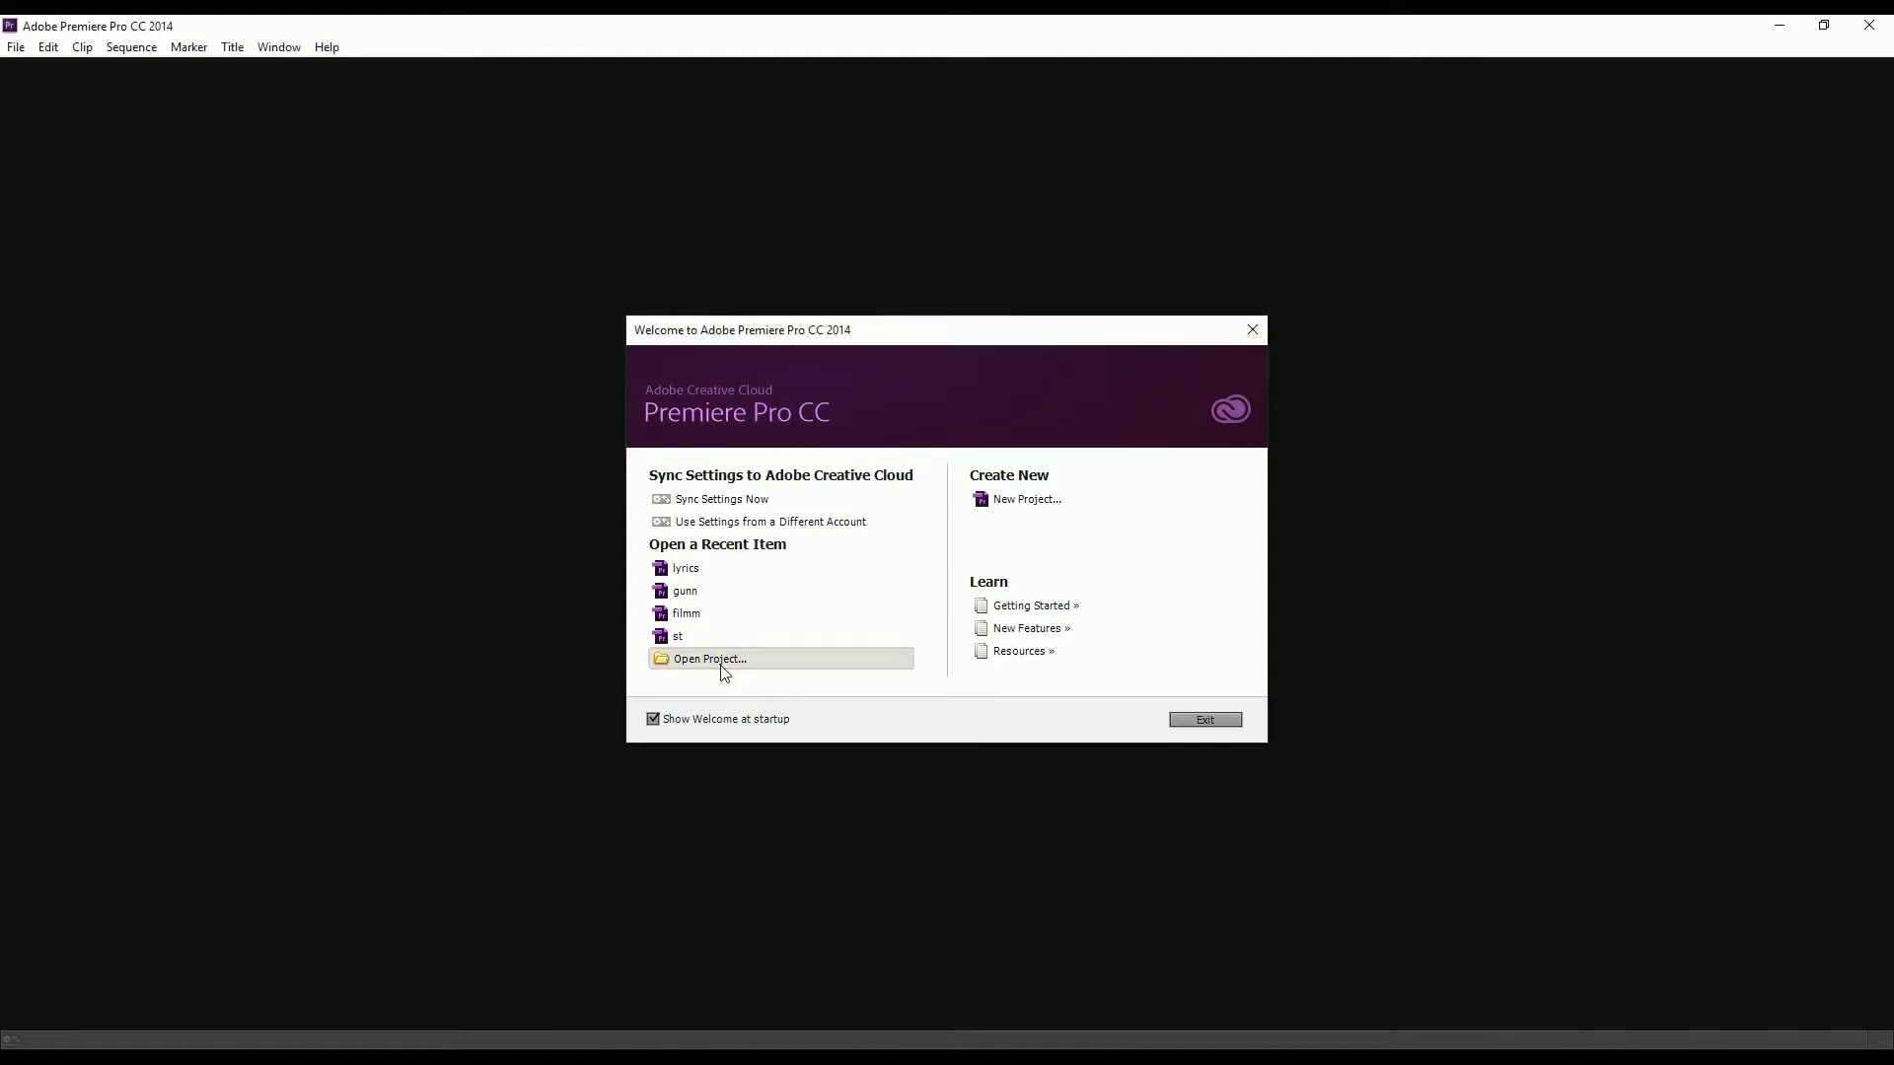
drag(158, 370, 156, 397)
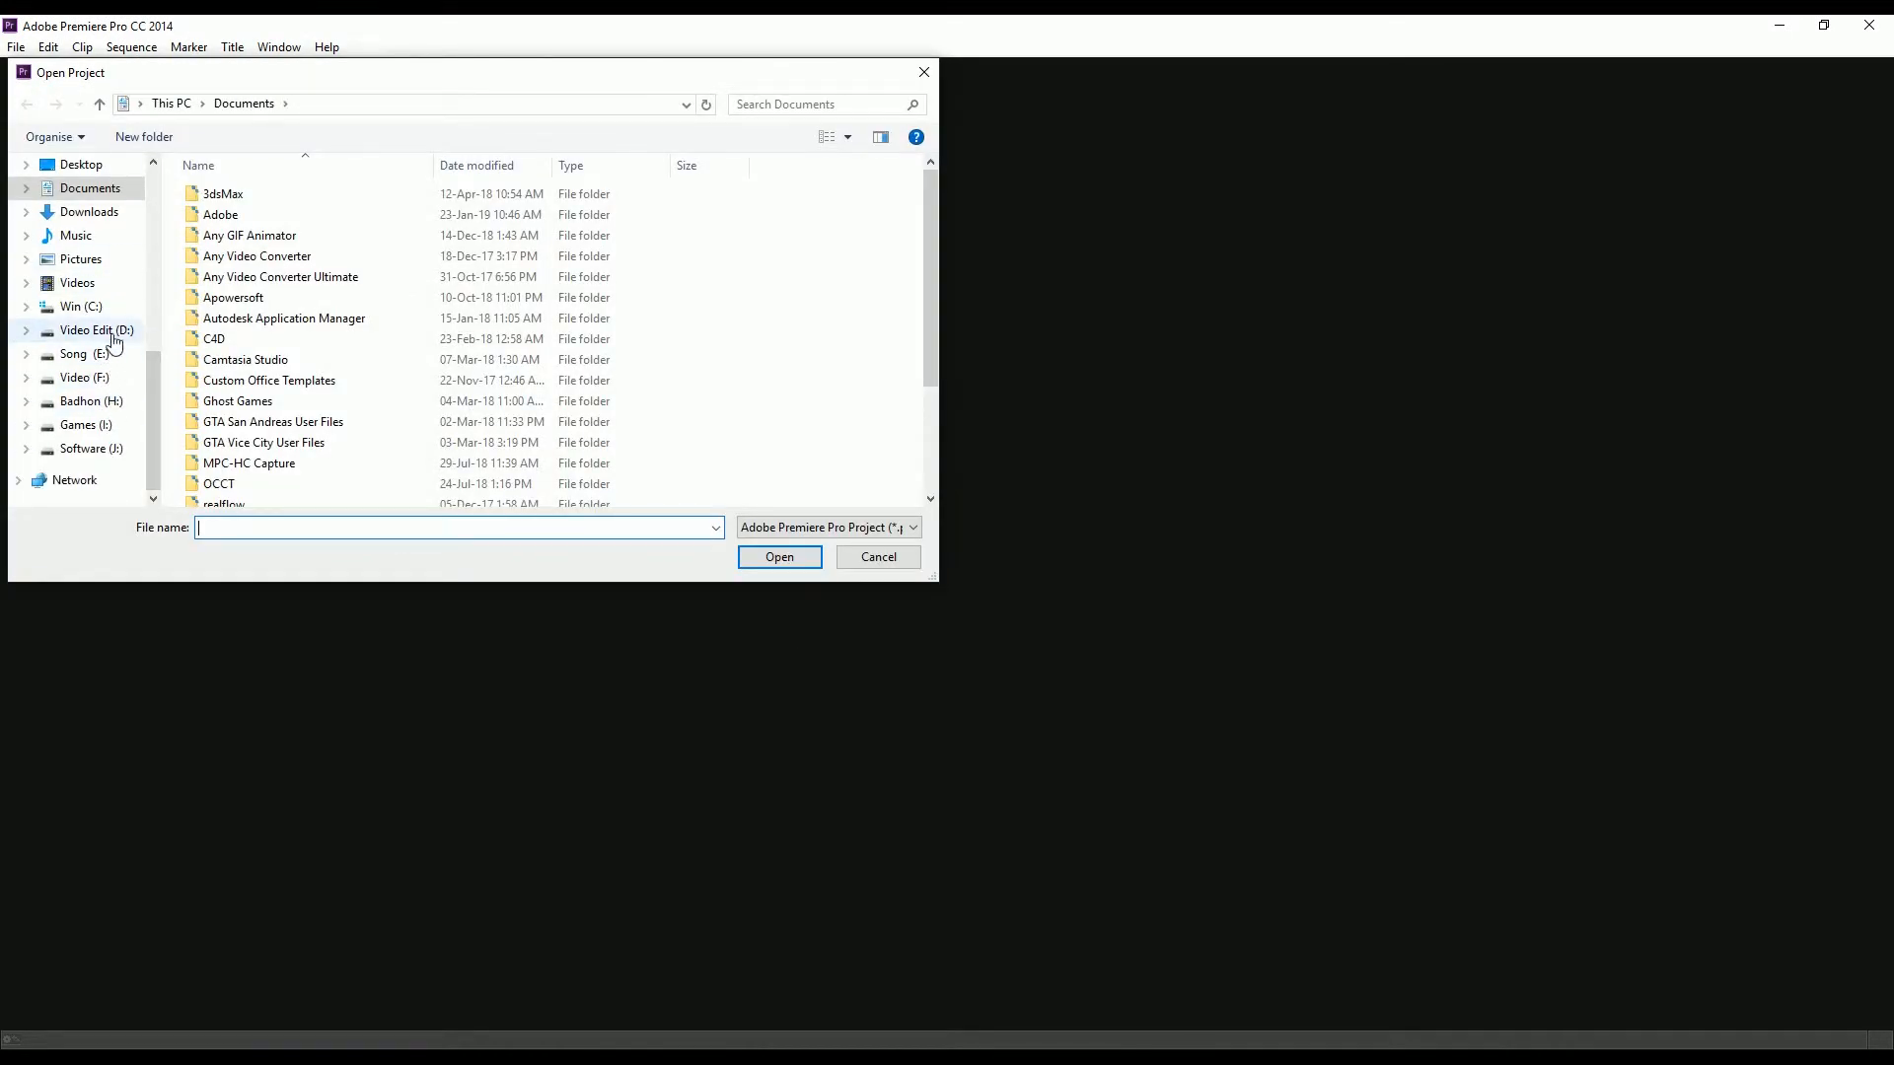
click(96, 330)
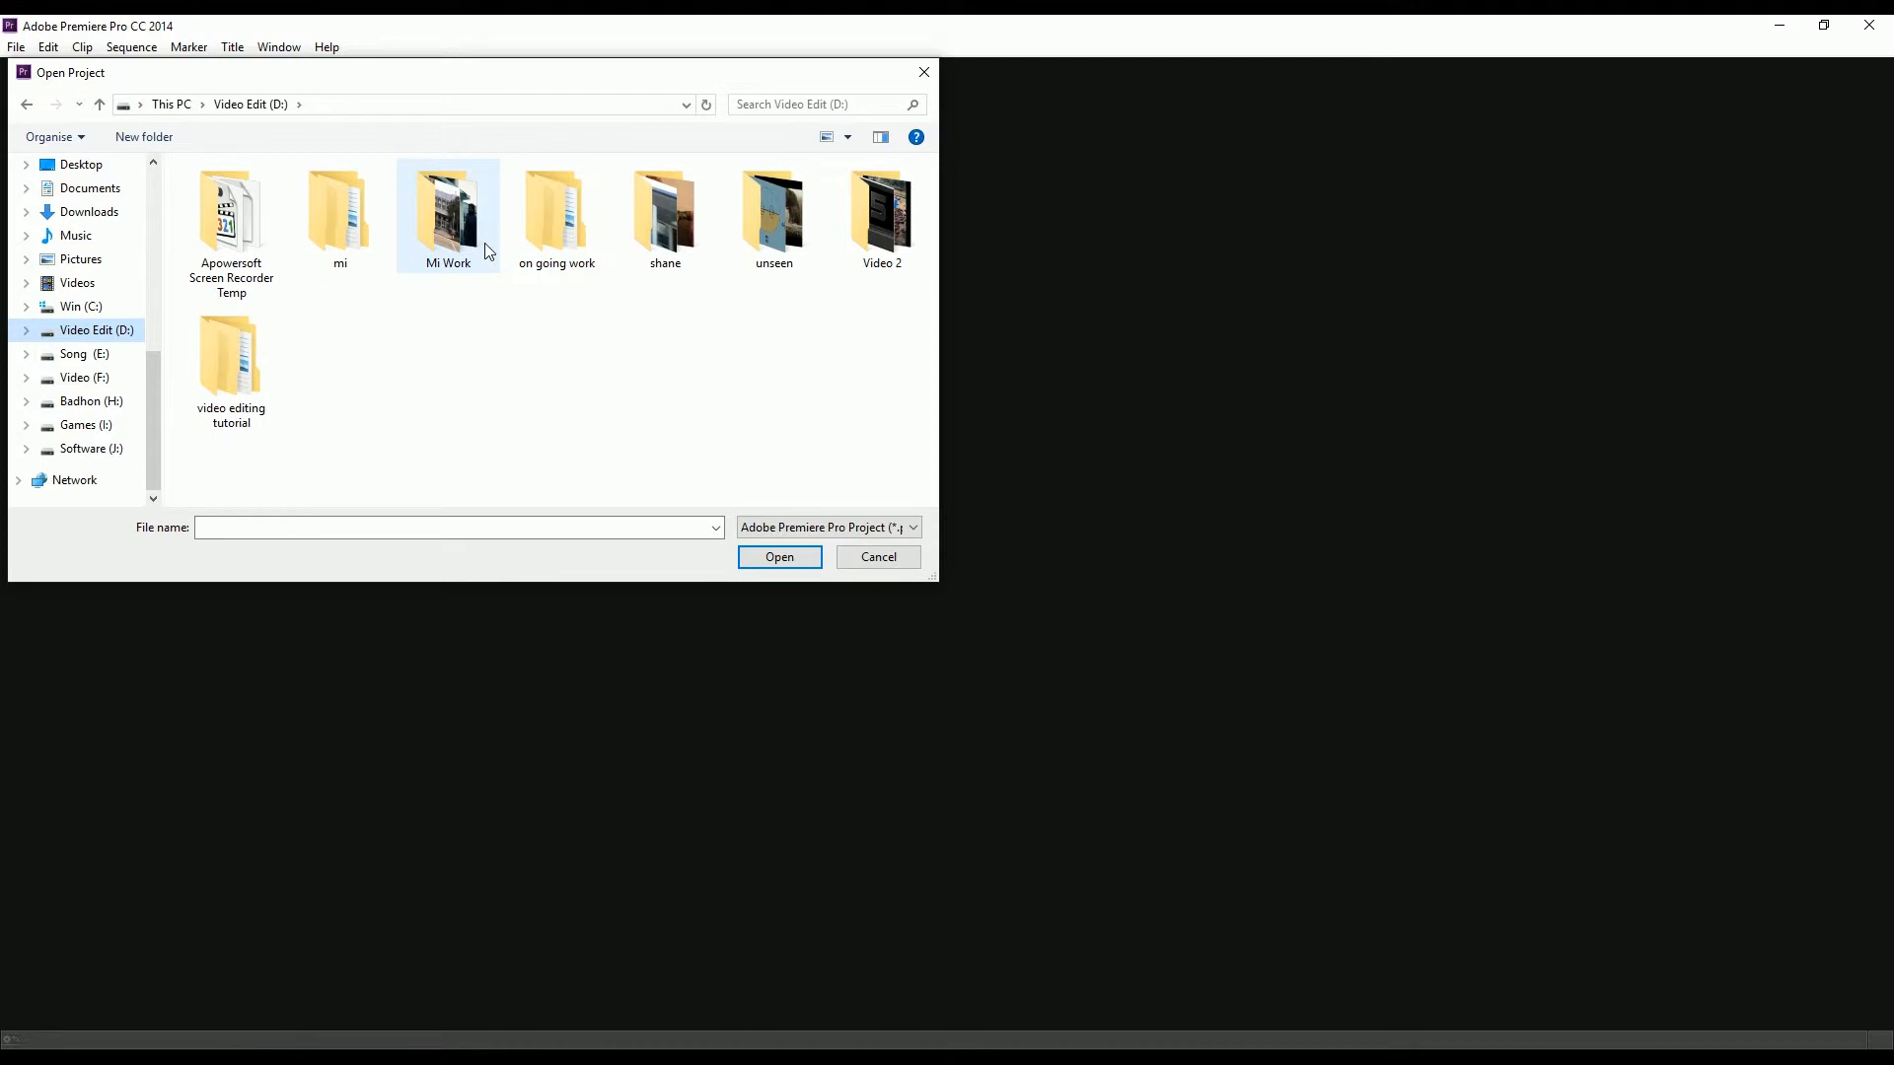
click(876, 557)
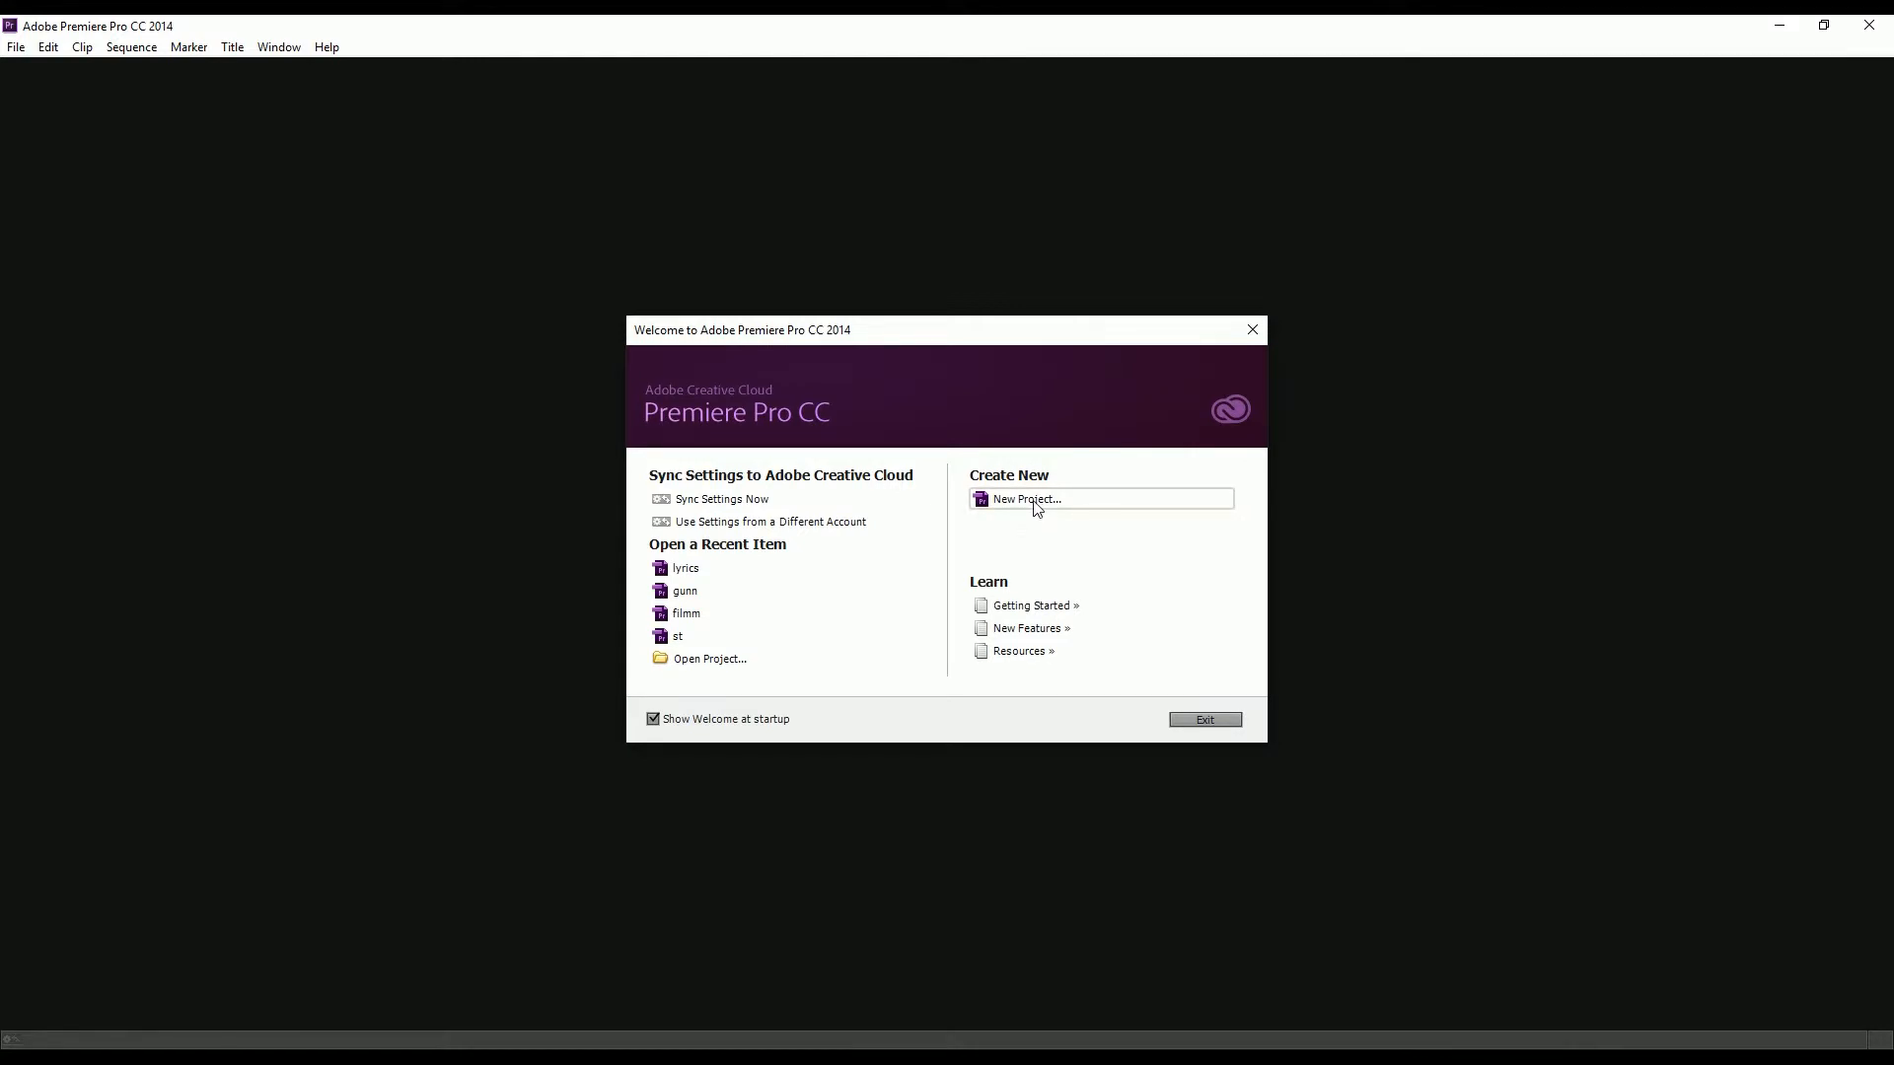
Start a new project, name it Tutorial, and check the listed save locations.
click(1036, 509)
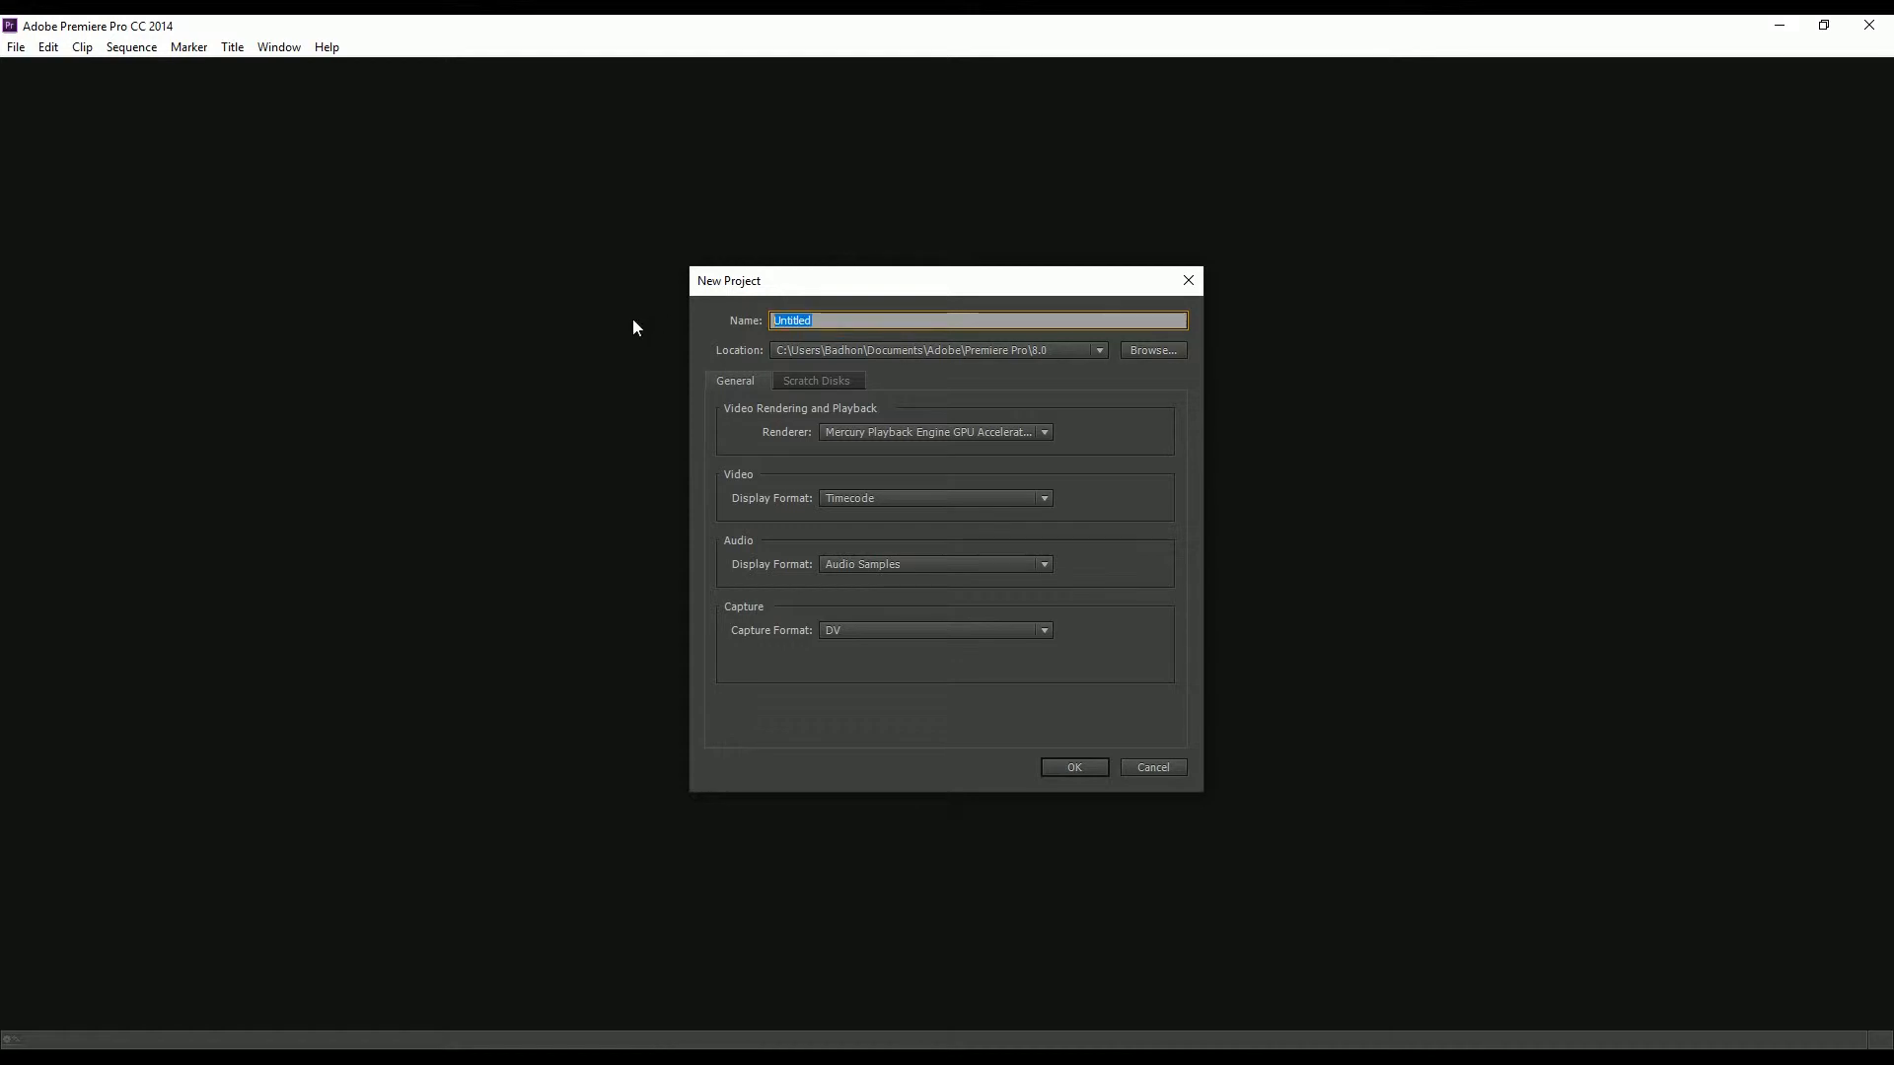
text(Tutorial)
click(1099, 350)
click(1115, 459)
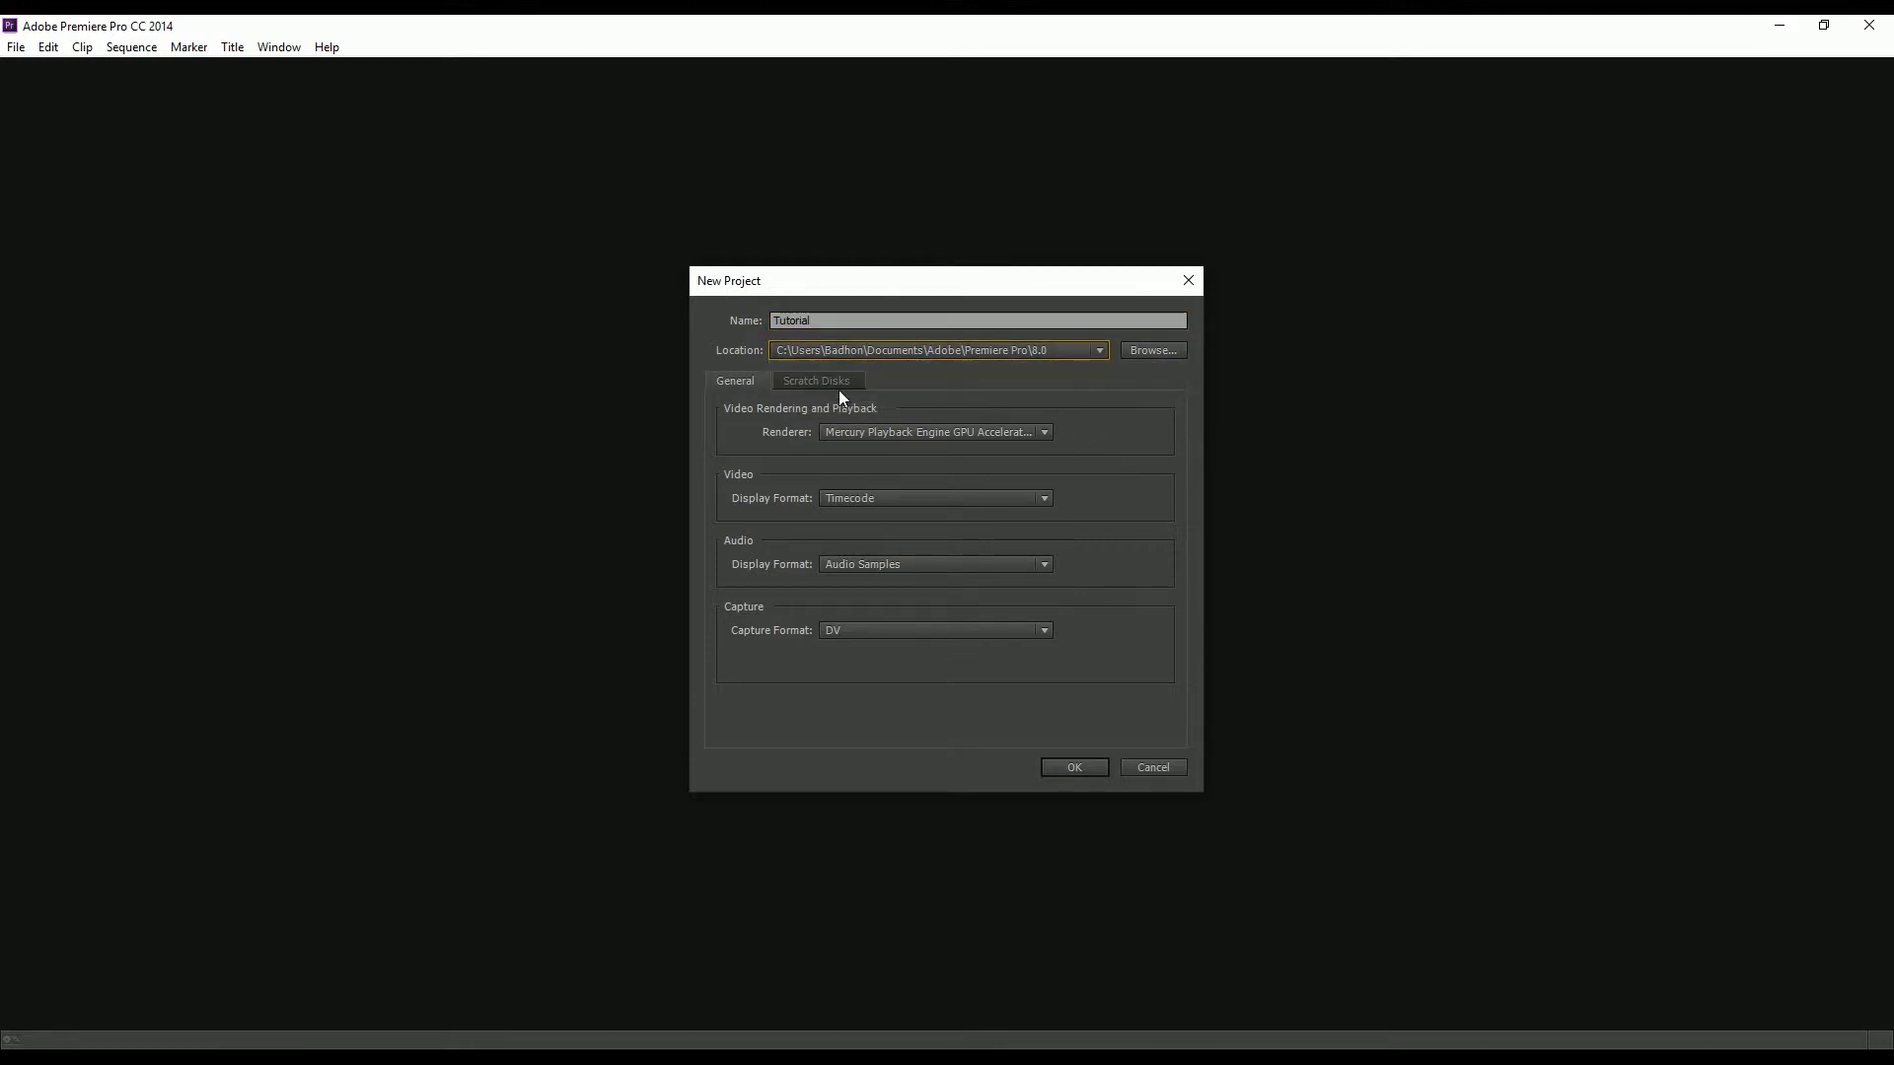
click(1156, 351)
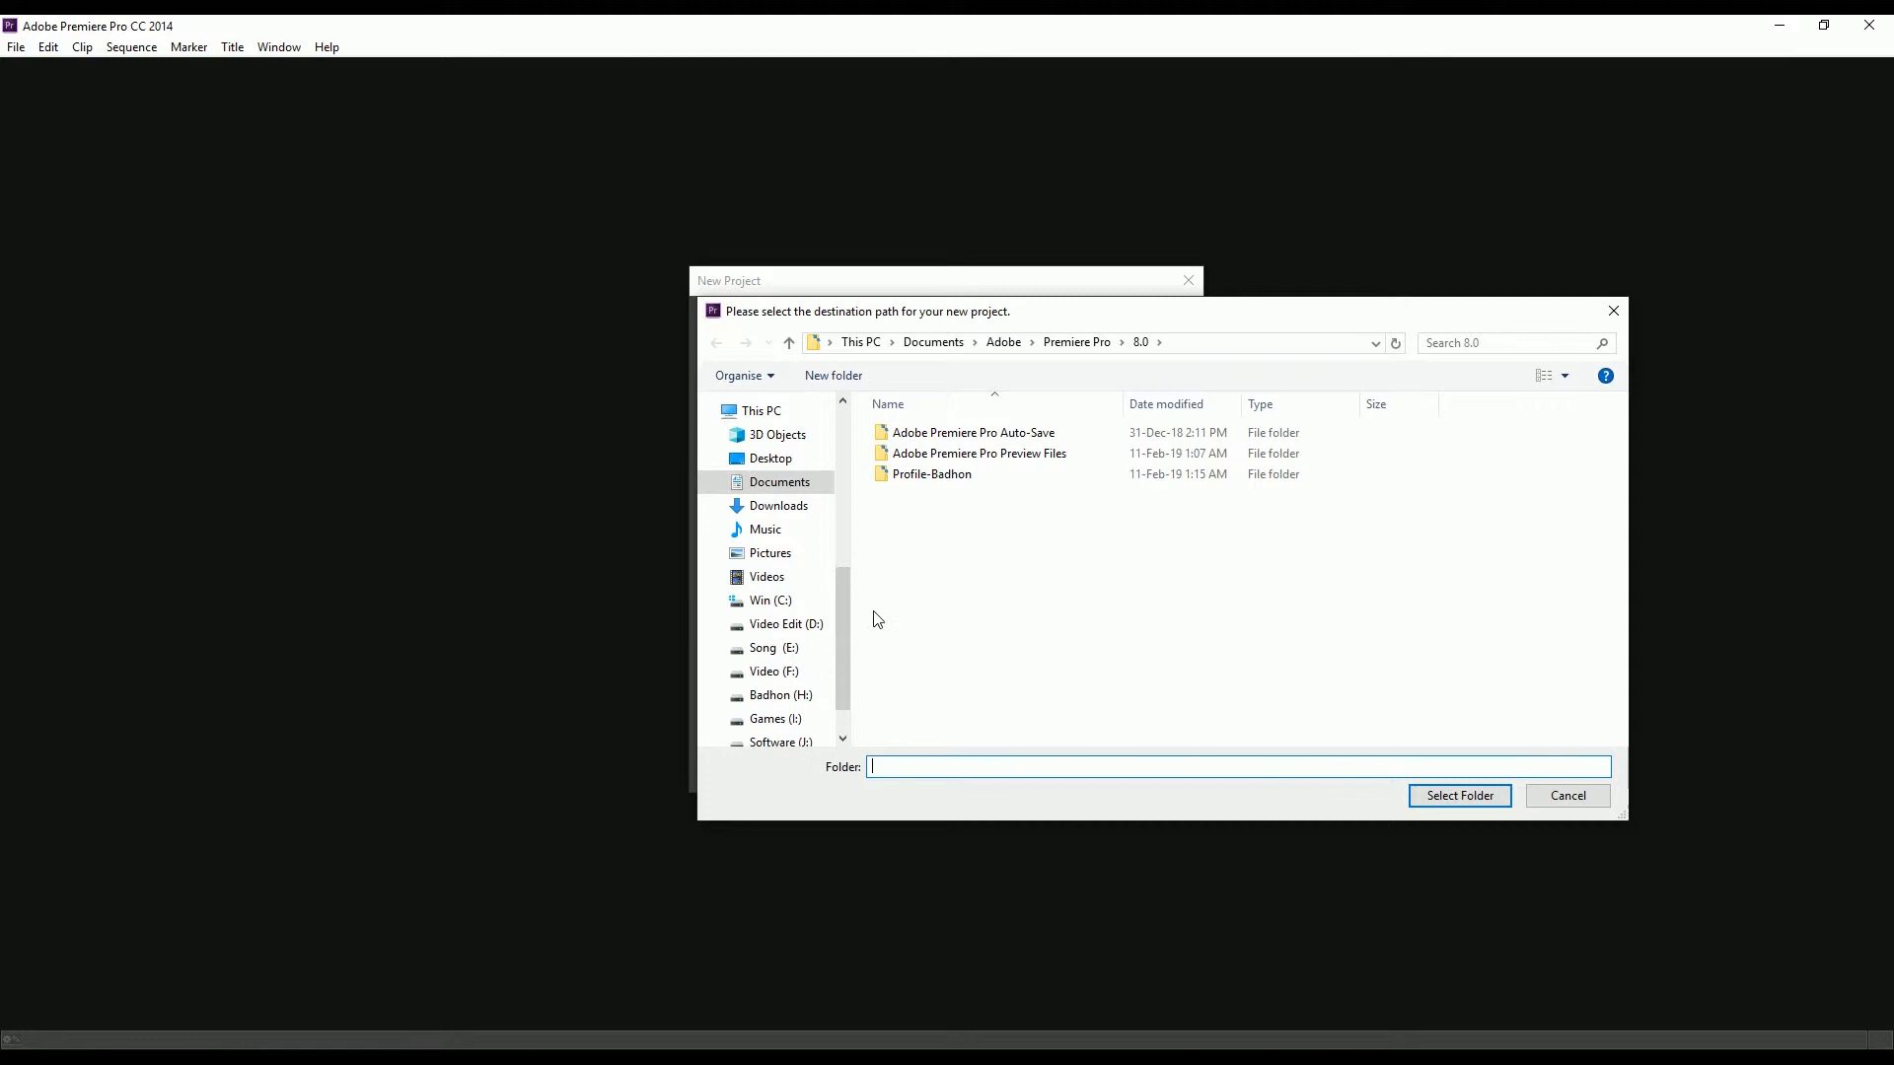
click(813, 624)
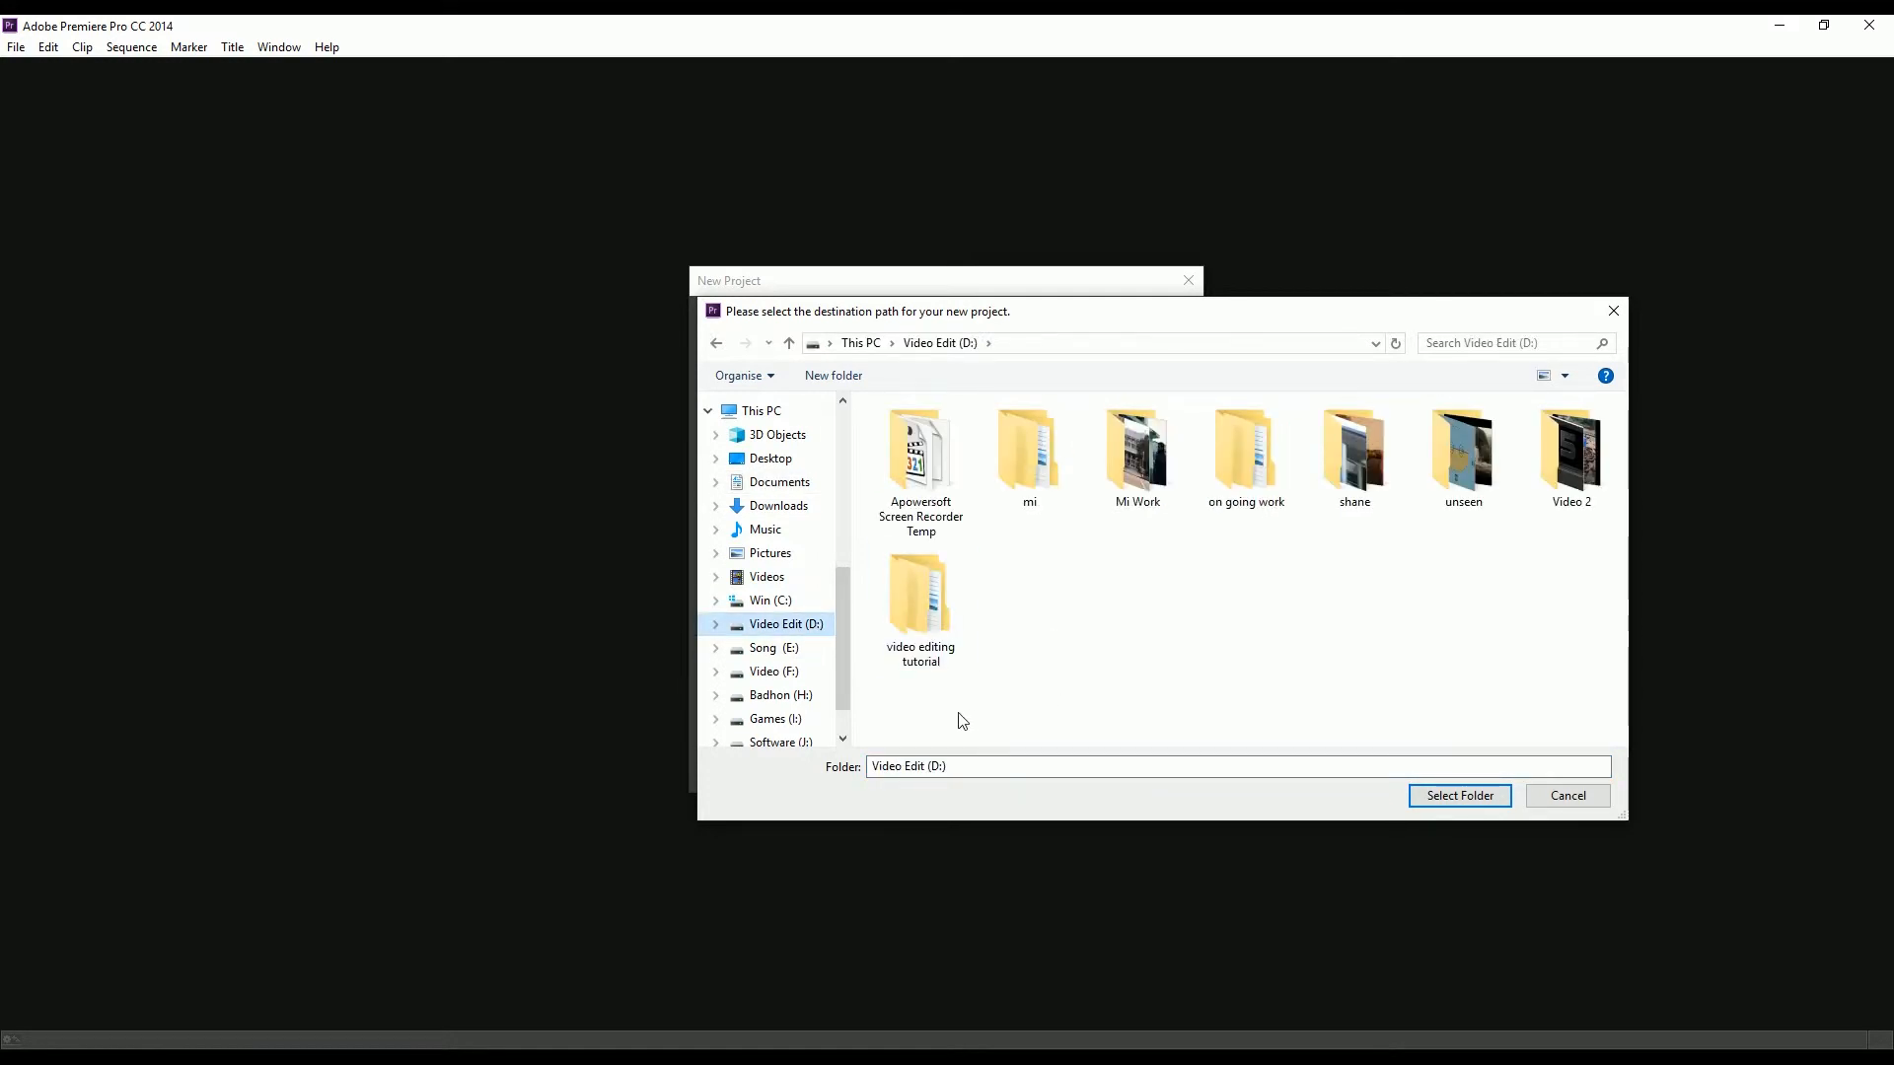
click(1561, 803)
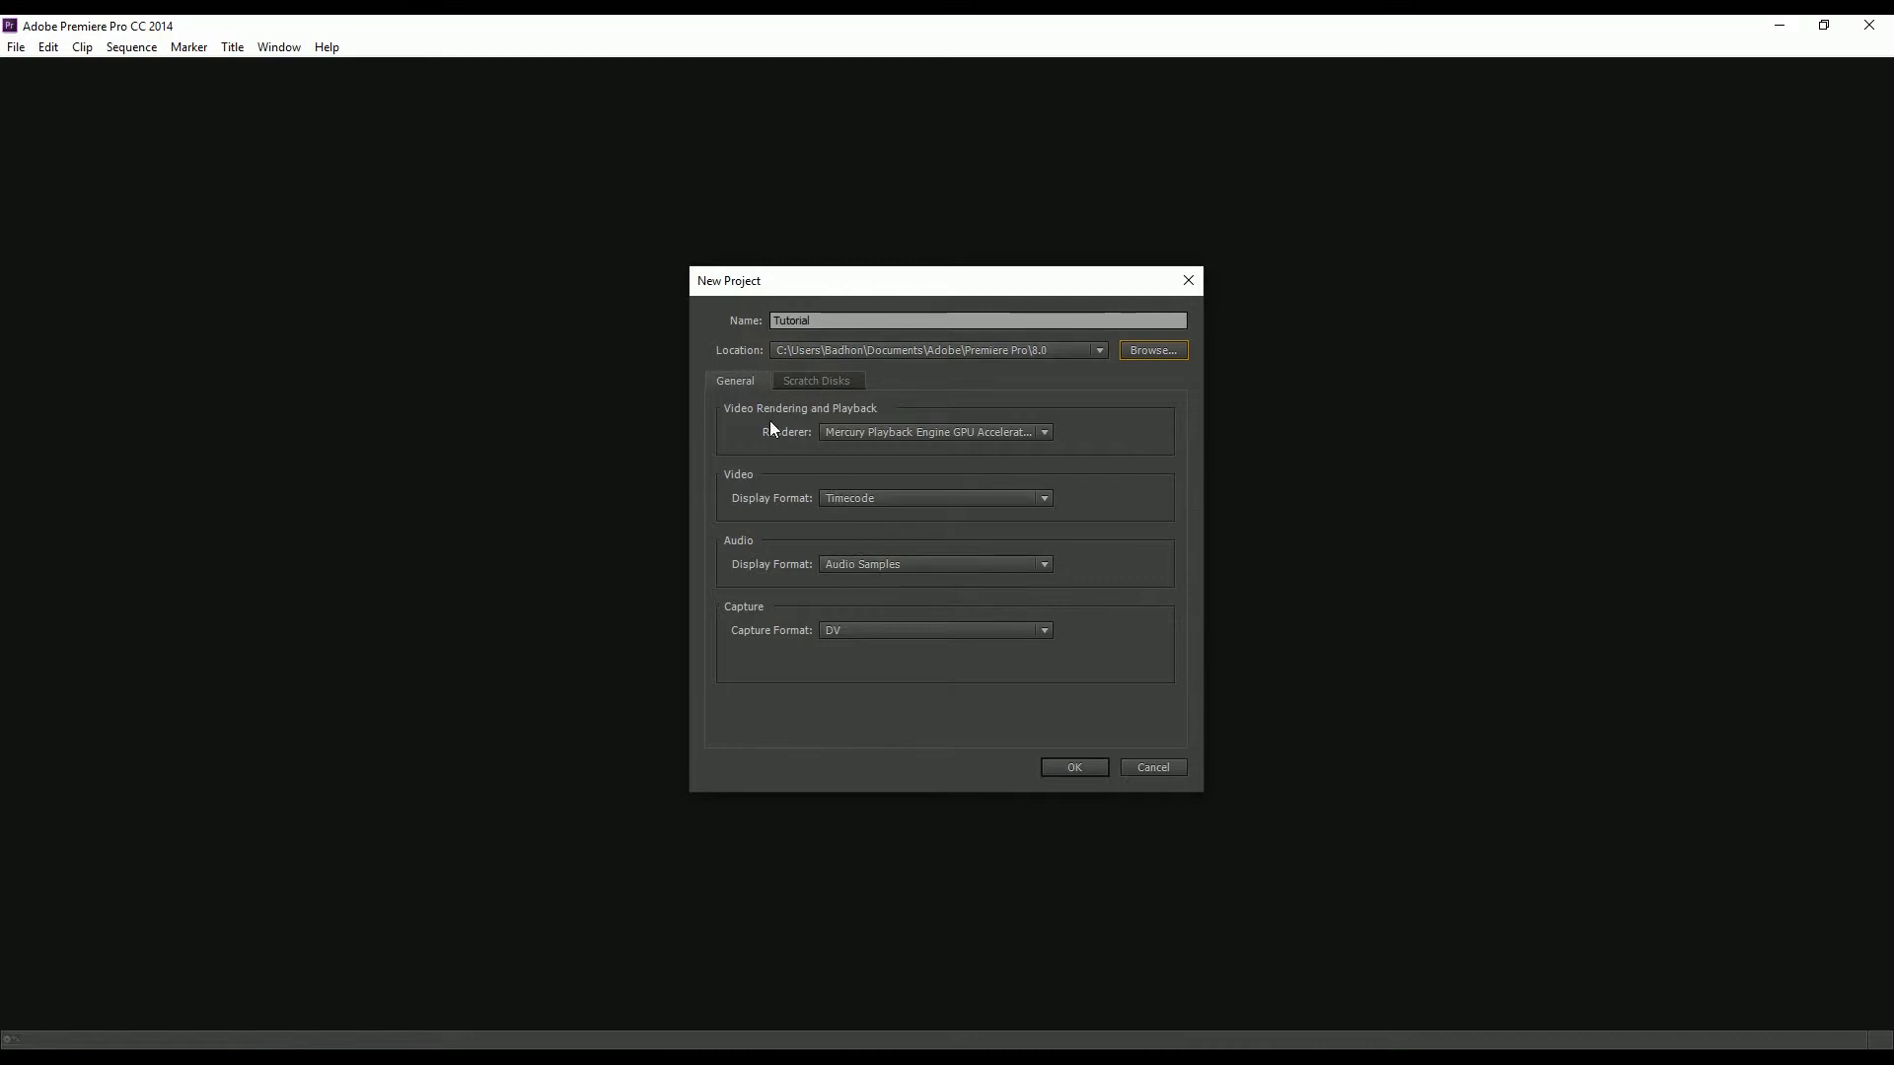
Review the renderer options and scratch disk settings, and create the project with the existing choices.
click(870, 431)
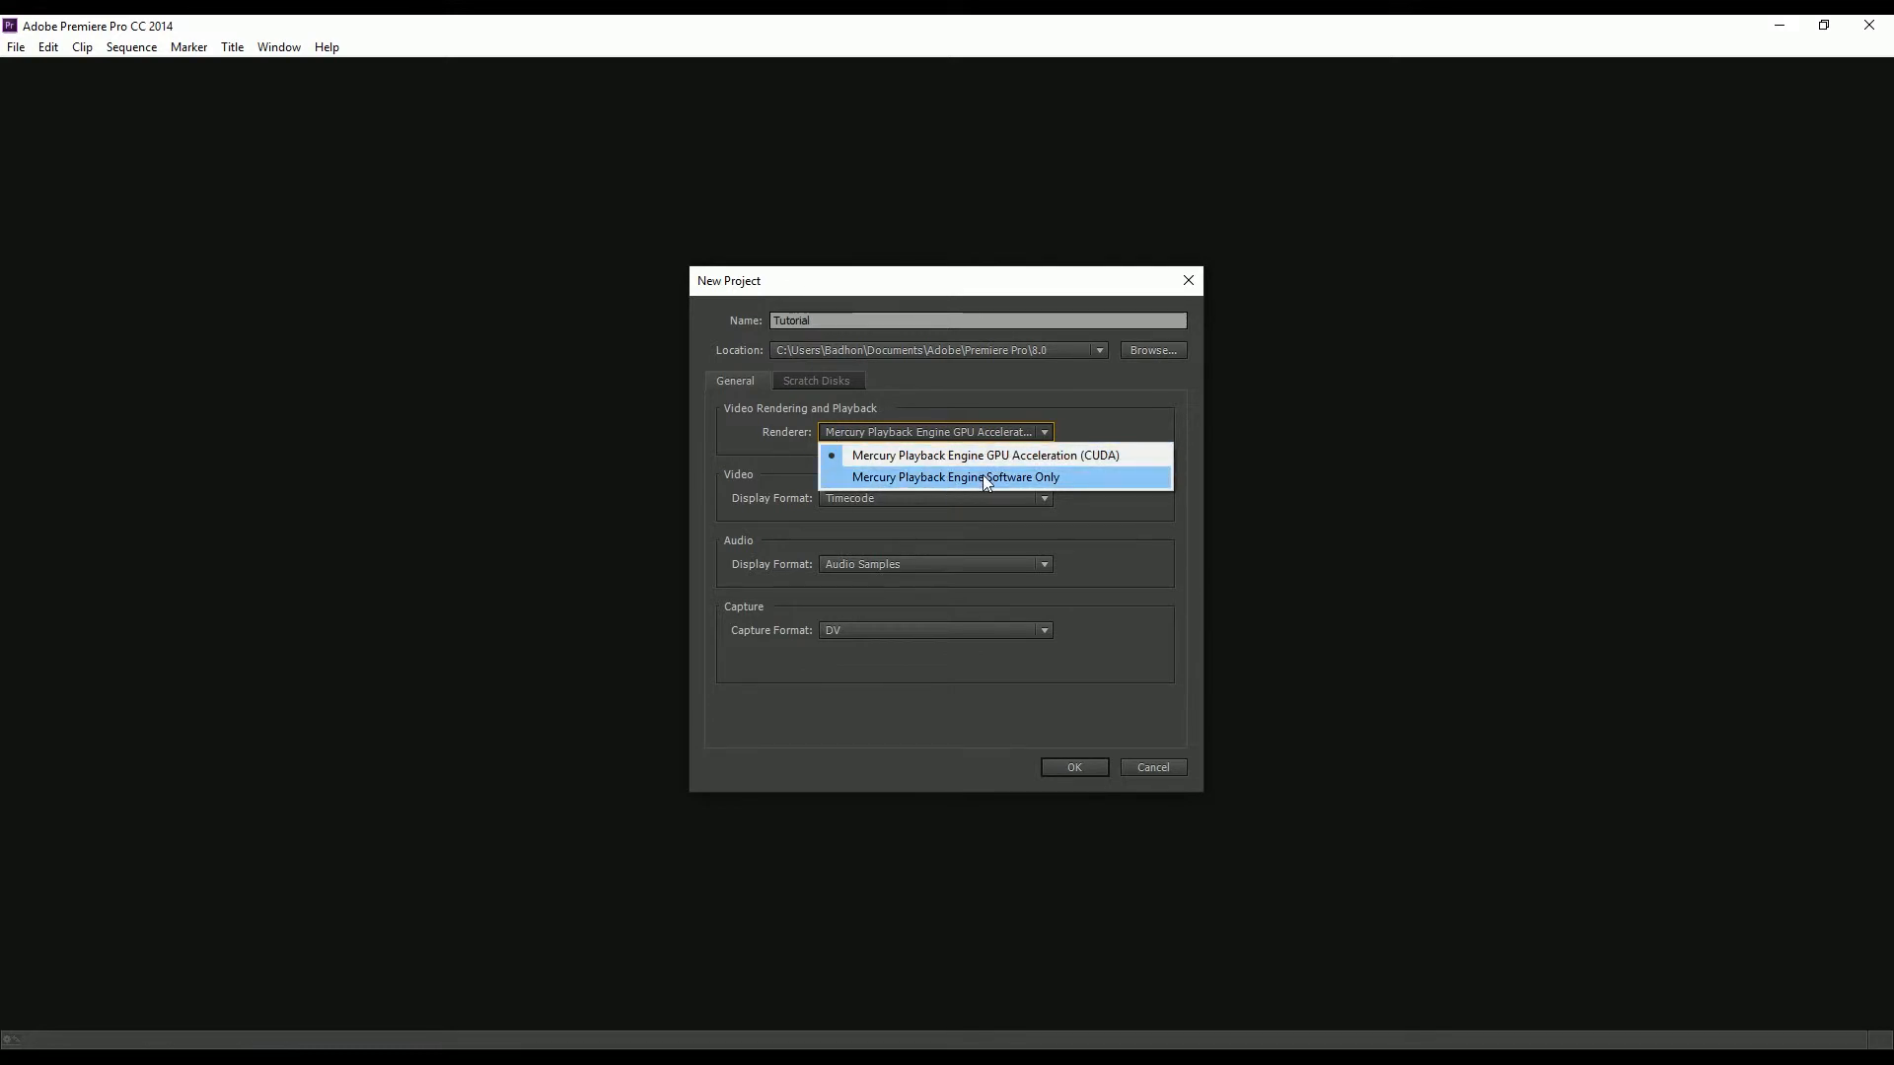
click(1104, 533)
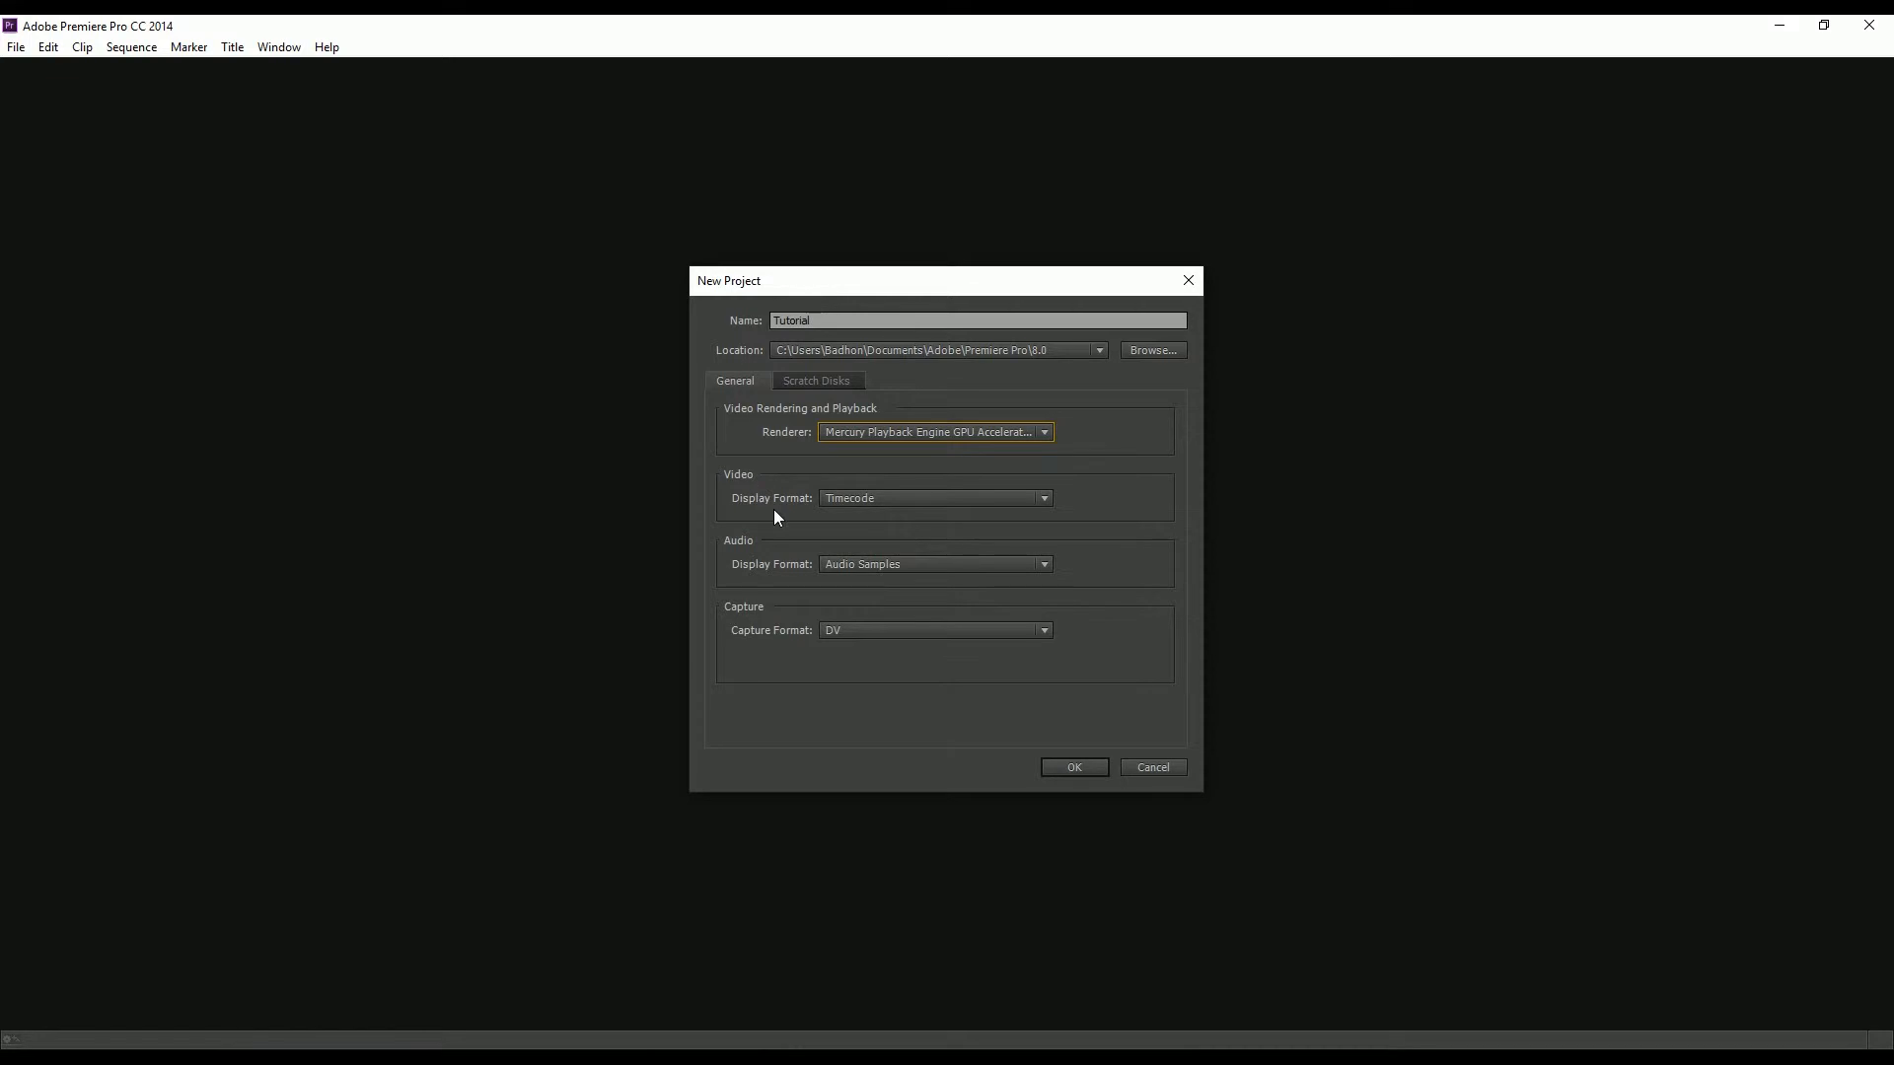
click(815, 381)
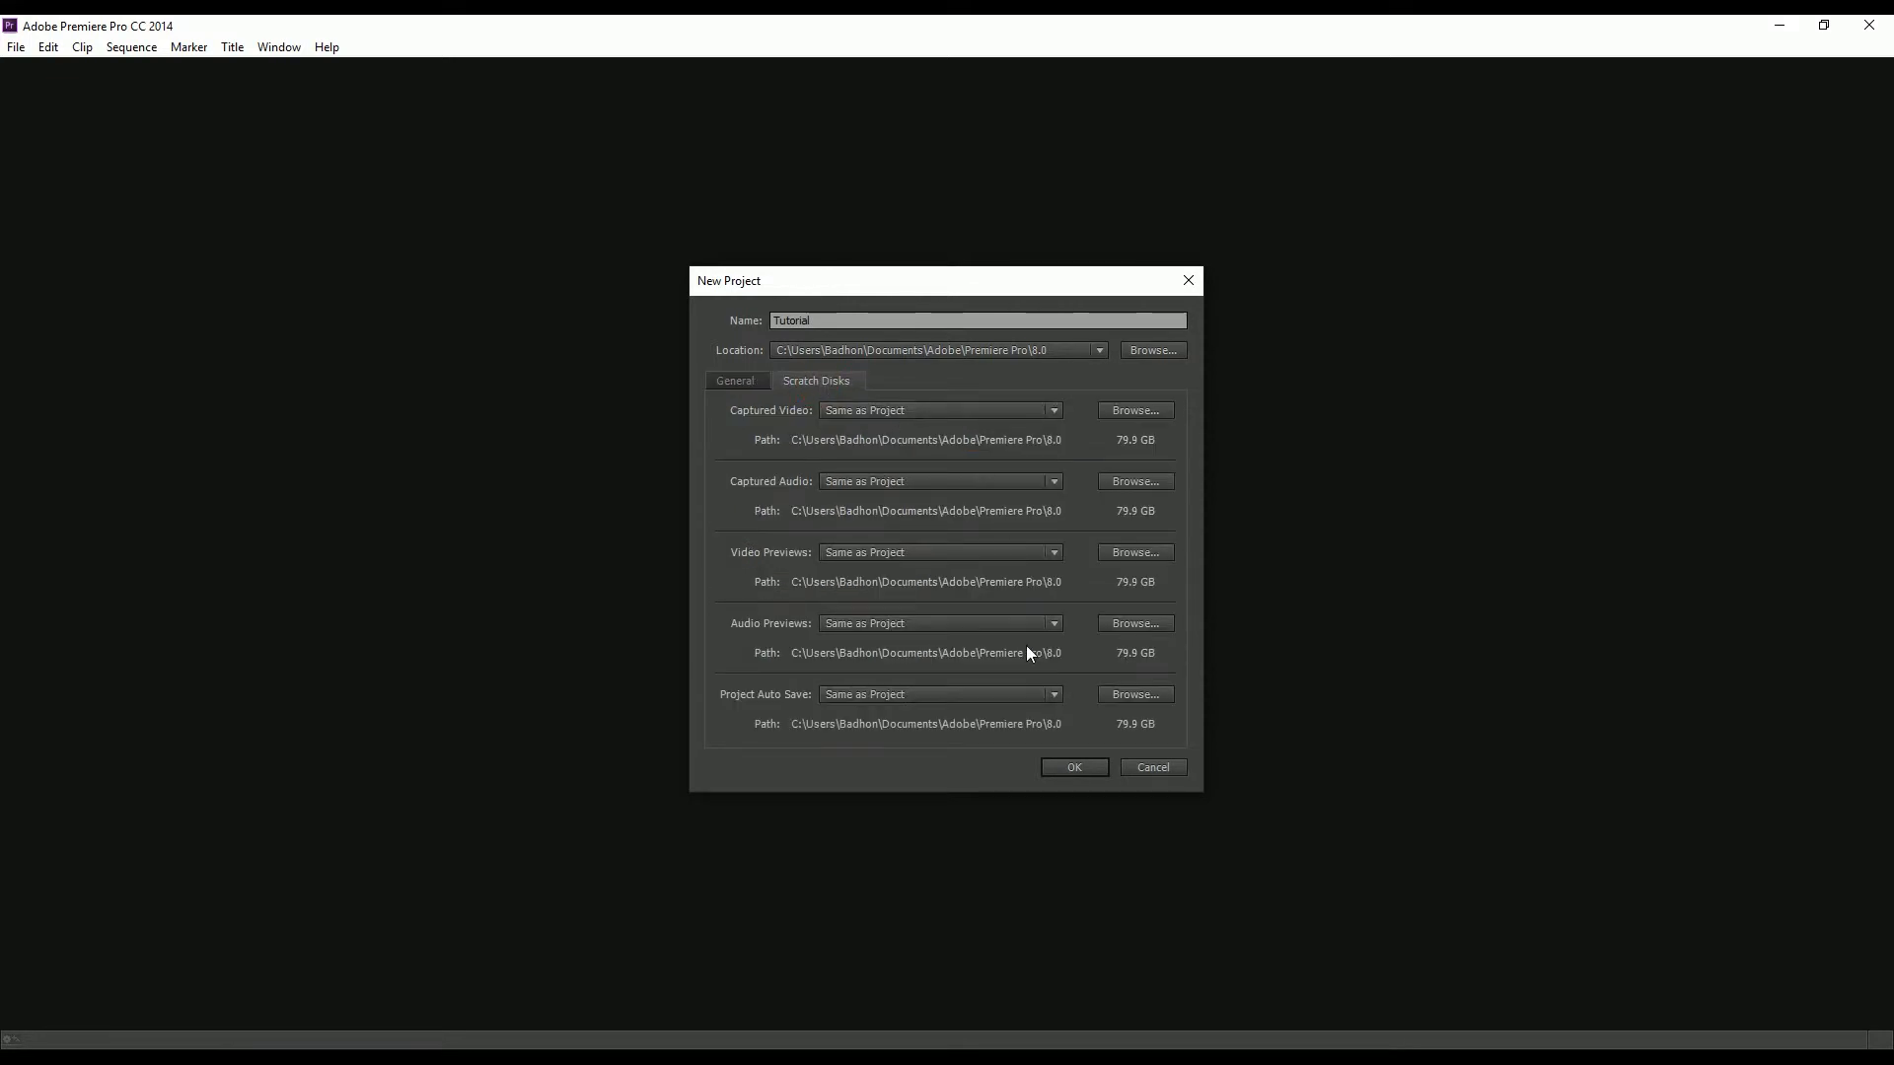
click(746, 379)
click(1088, 766)
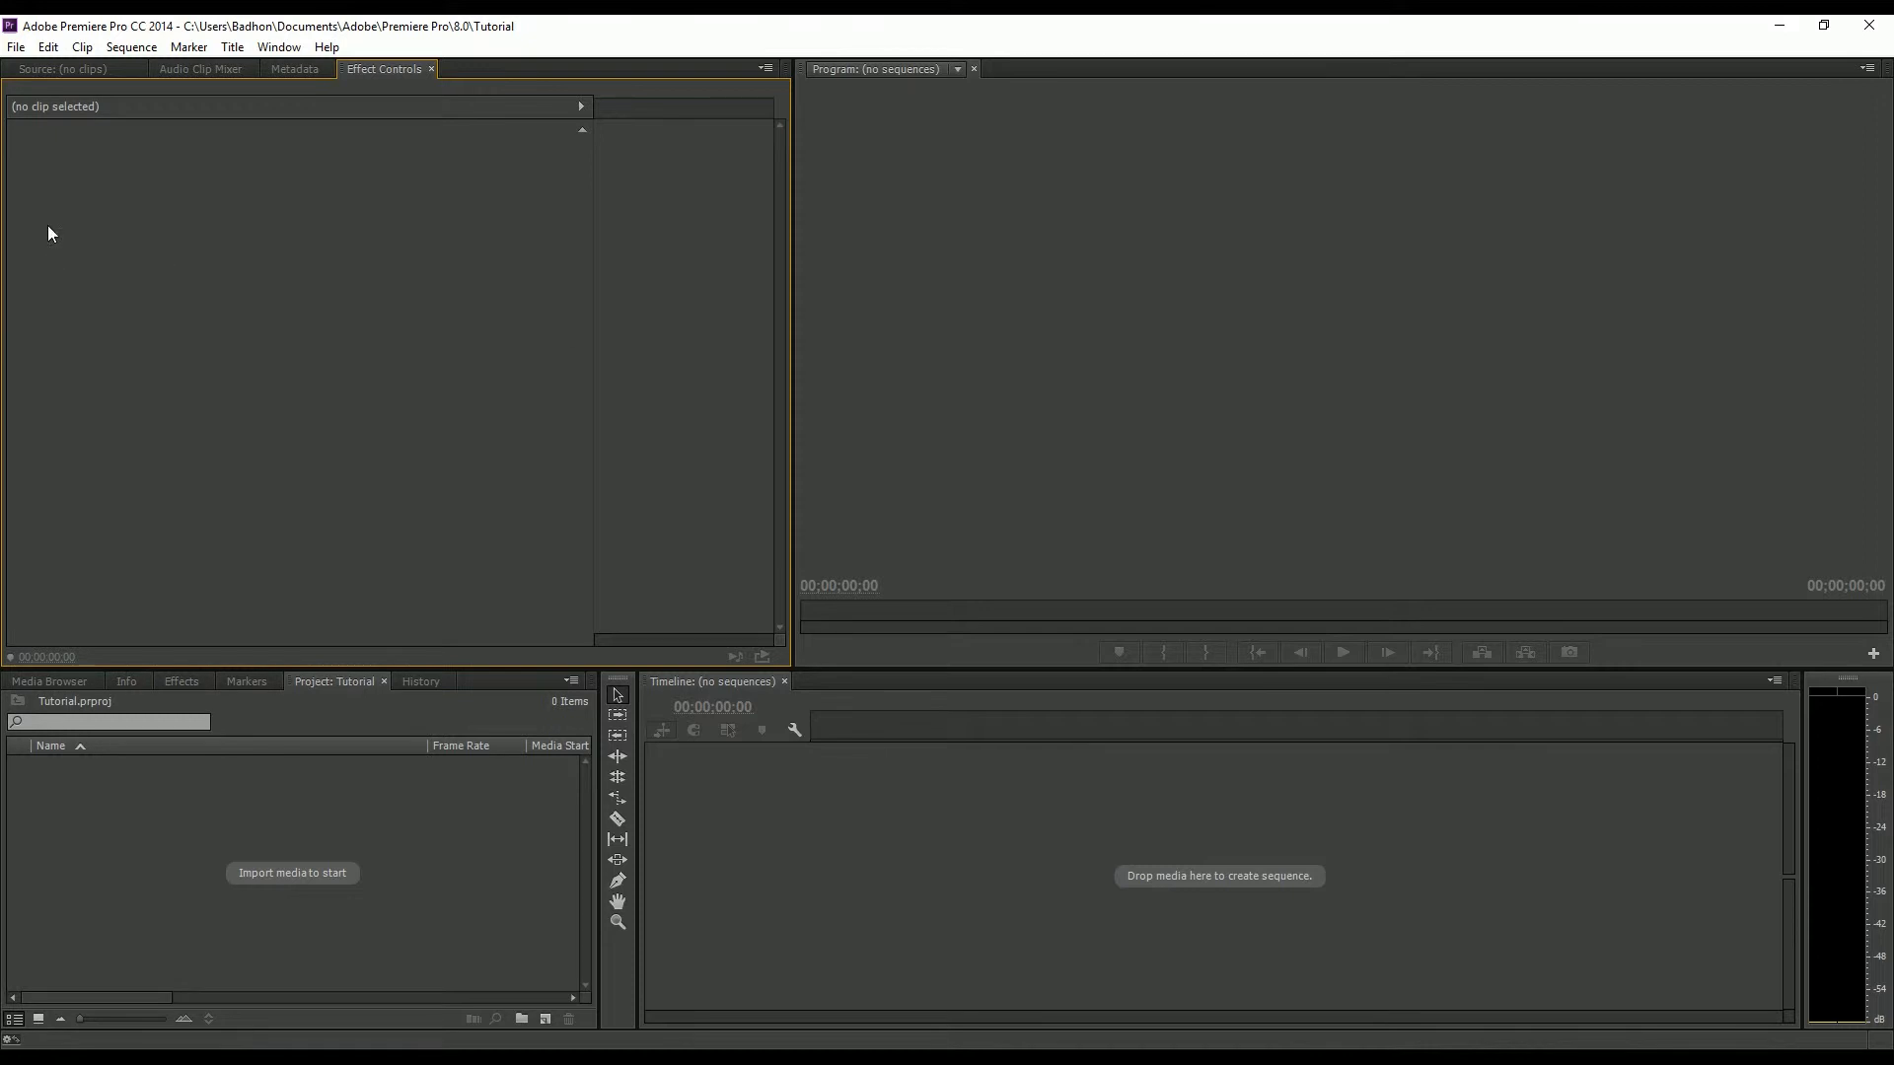
Open the General preferences and examine the available startup behaviour options.
click(49, 49)
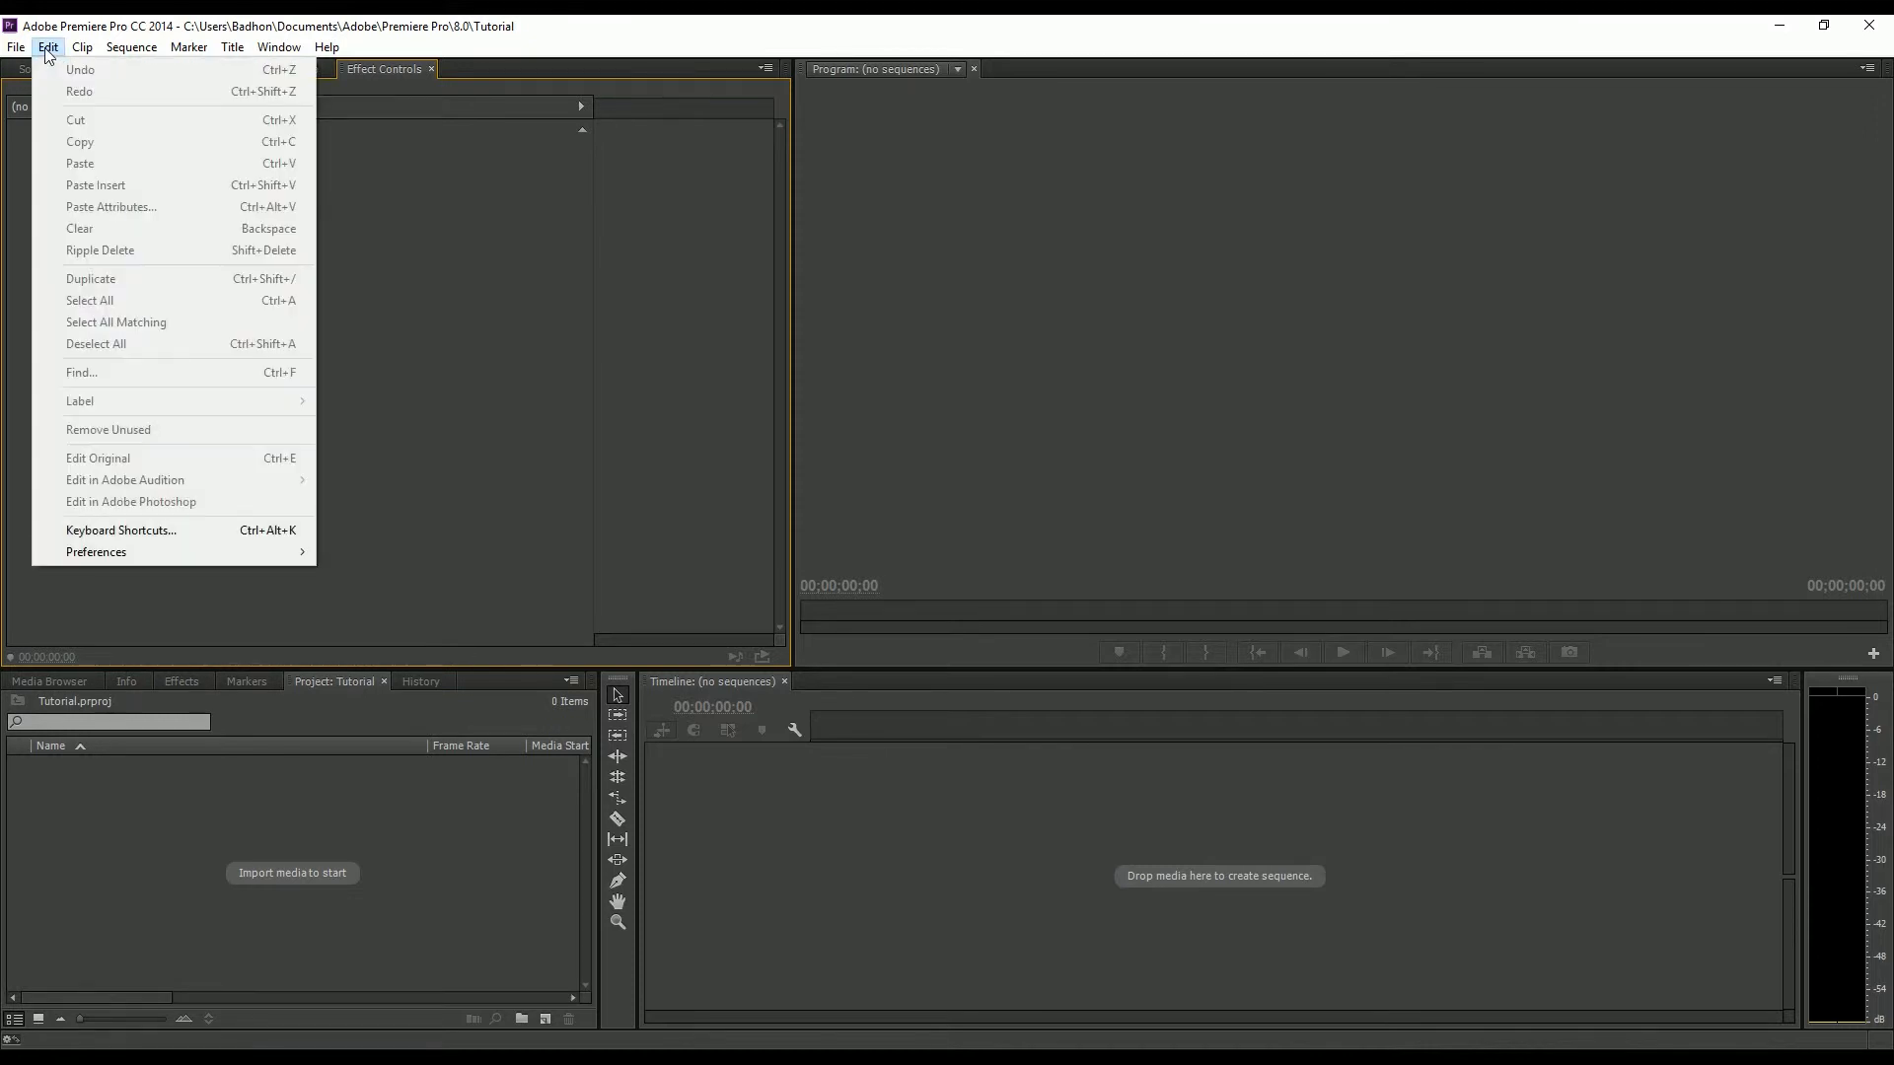
mouse_move(120, 557)
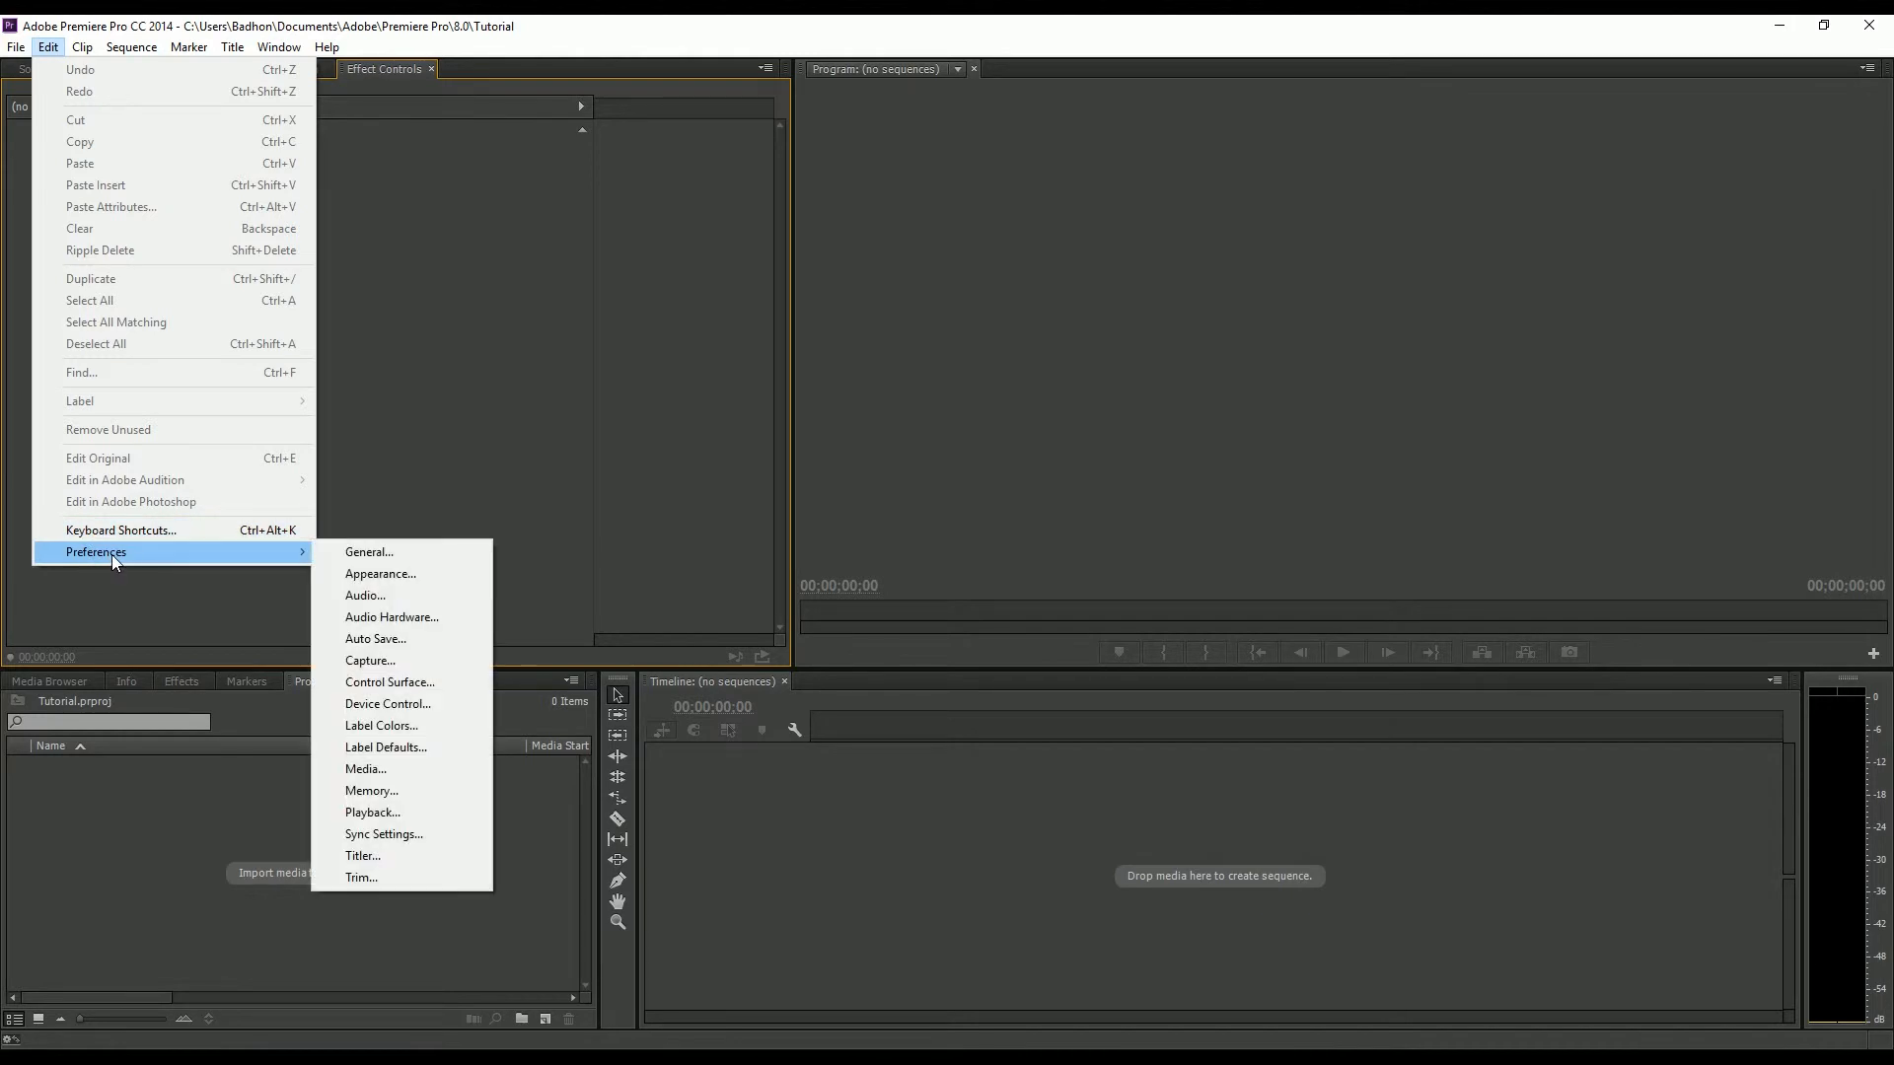
mouse_move(298, 562)
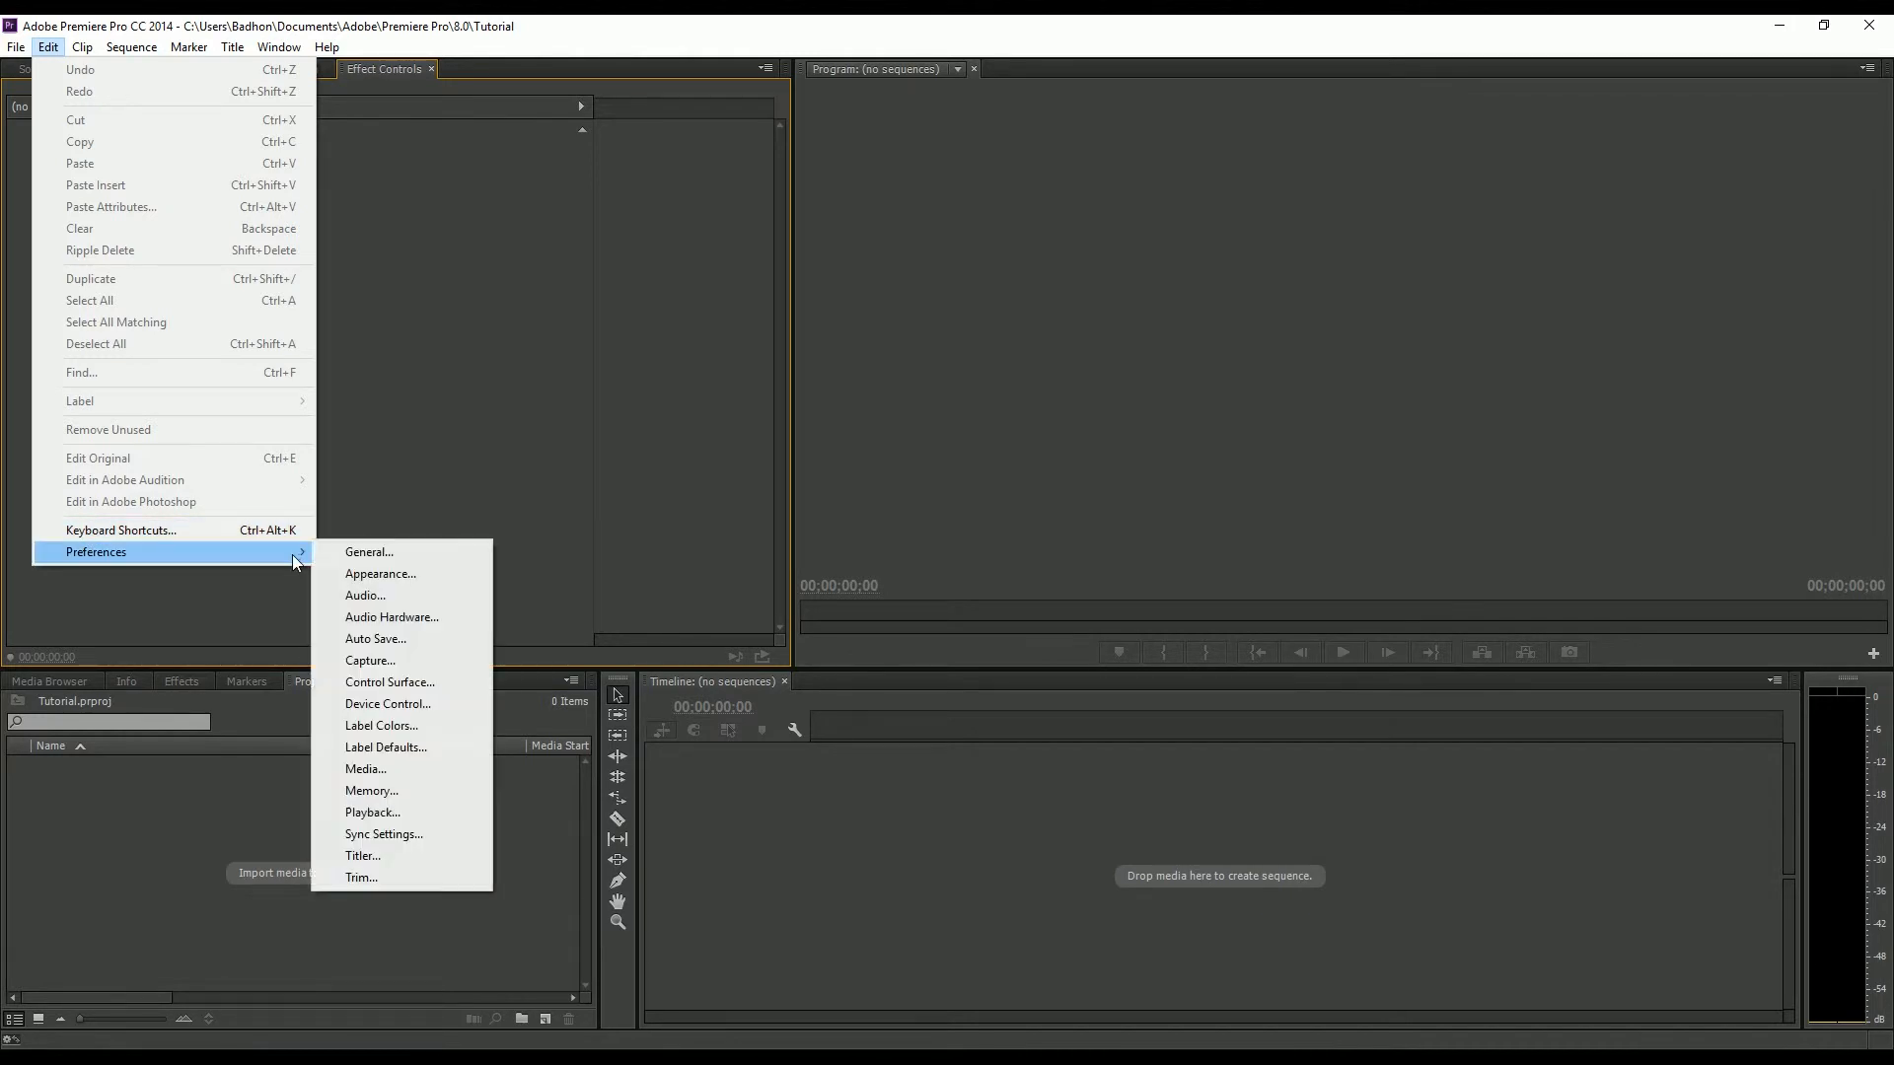
click(385, 558)
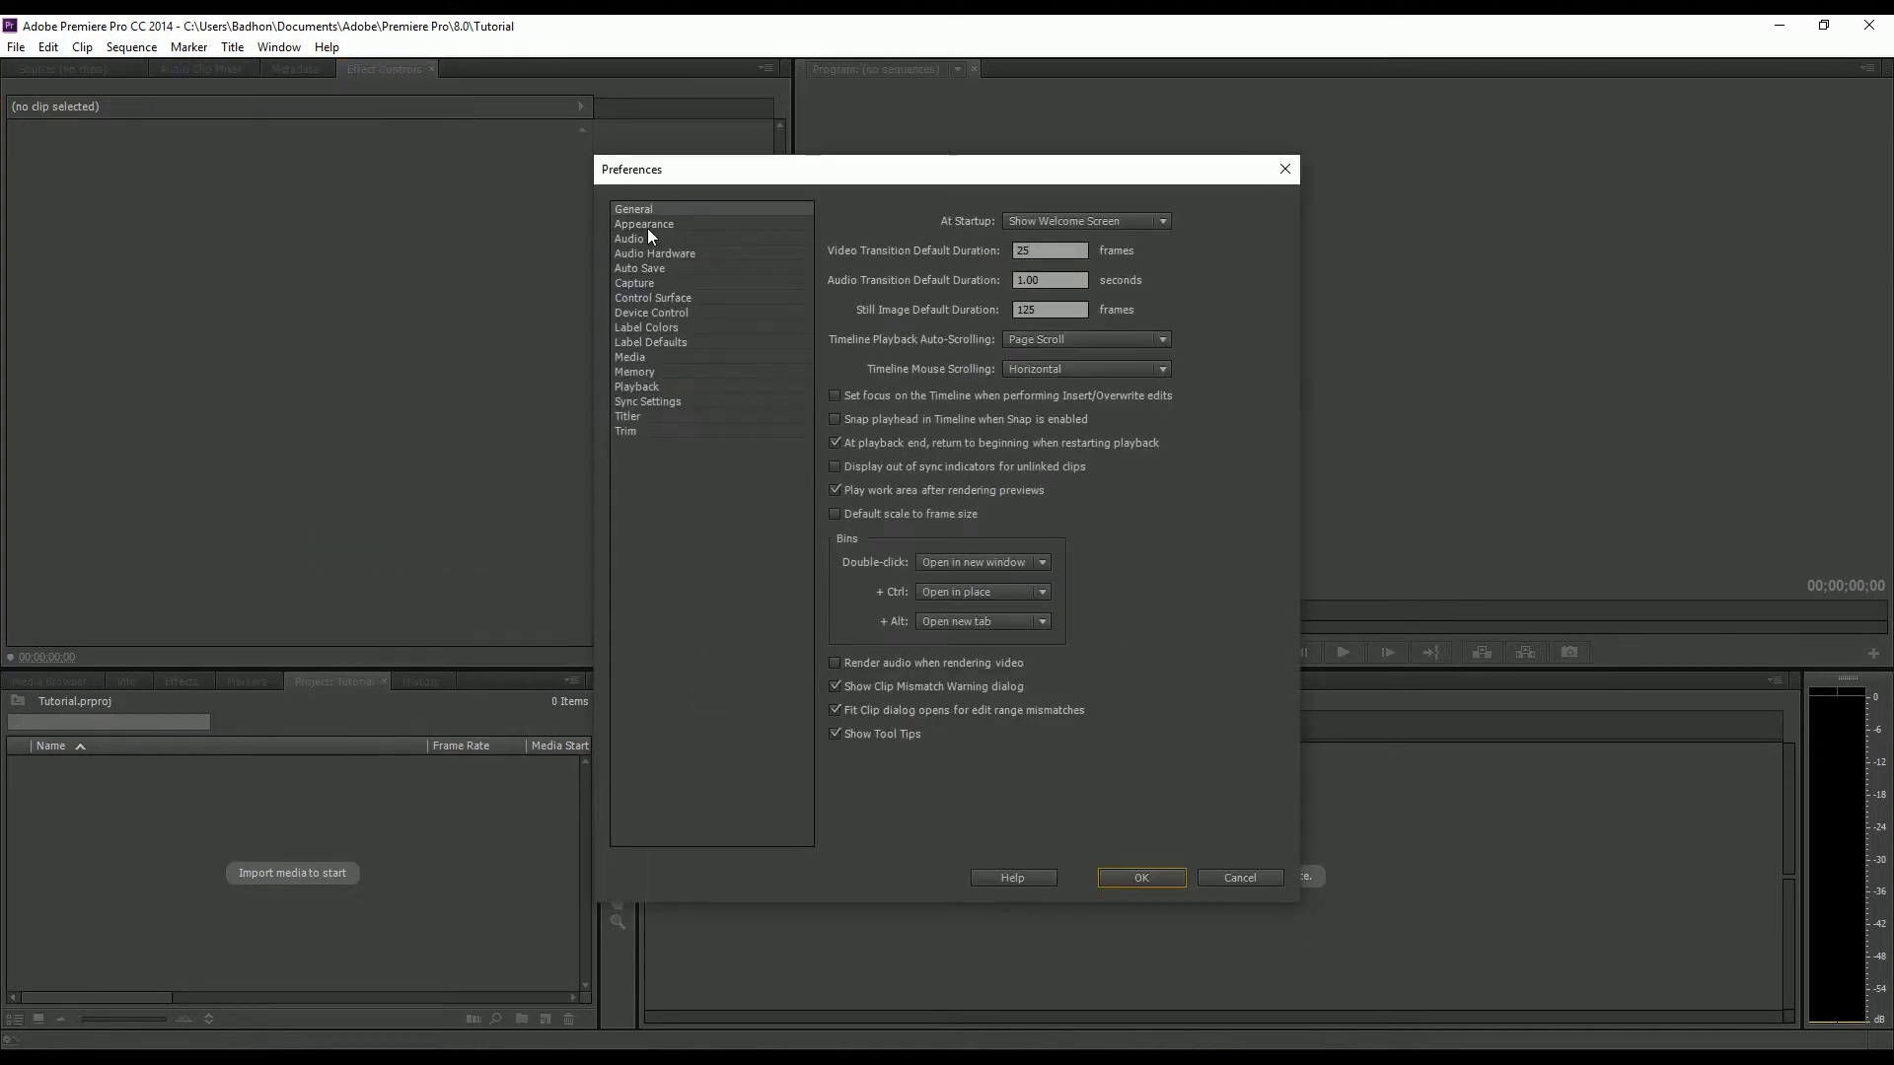
click(640, 227)
click(641, 236)
click(639, 221)
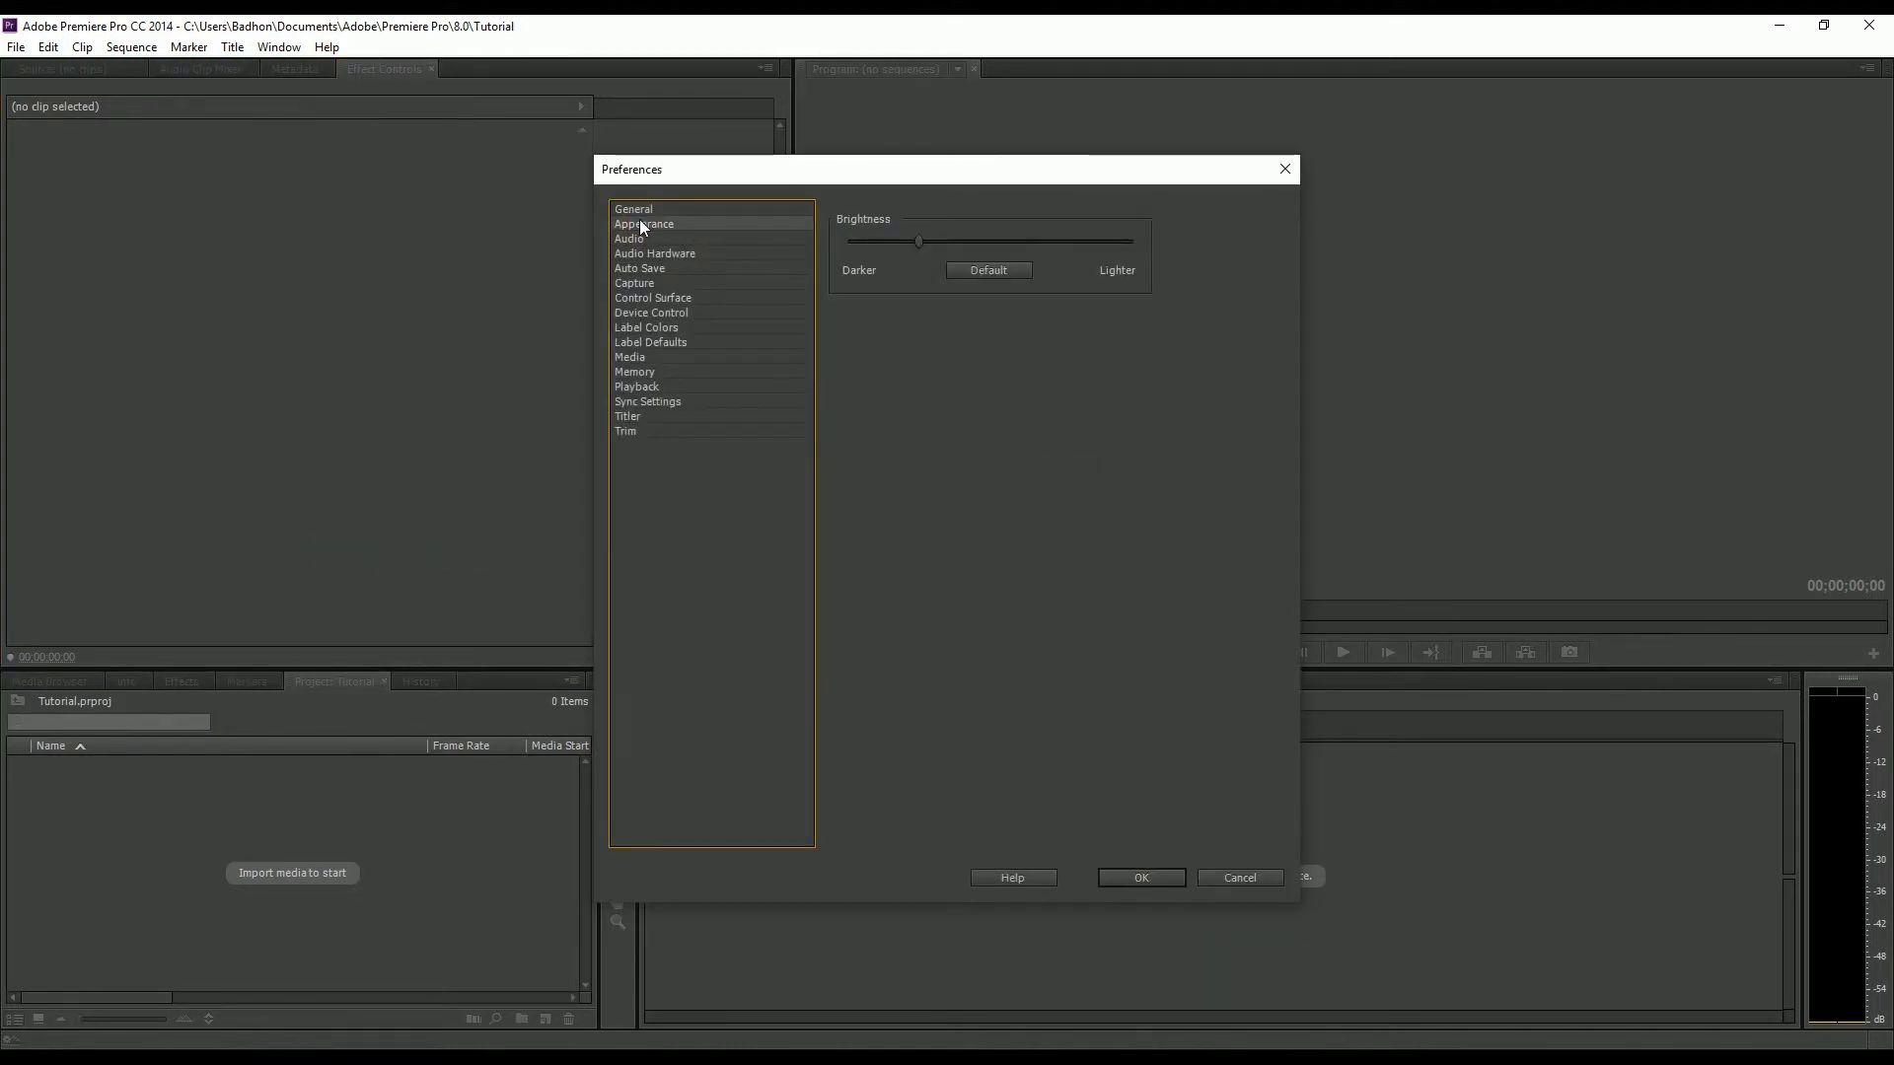
click(639, 211)
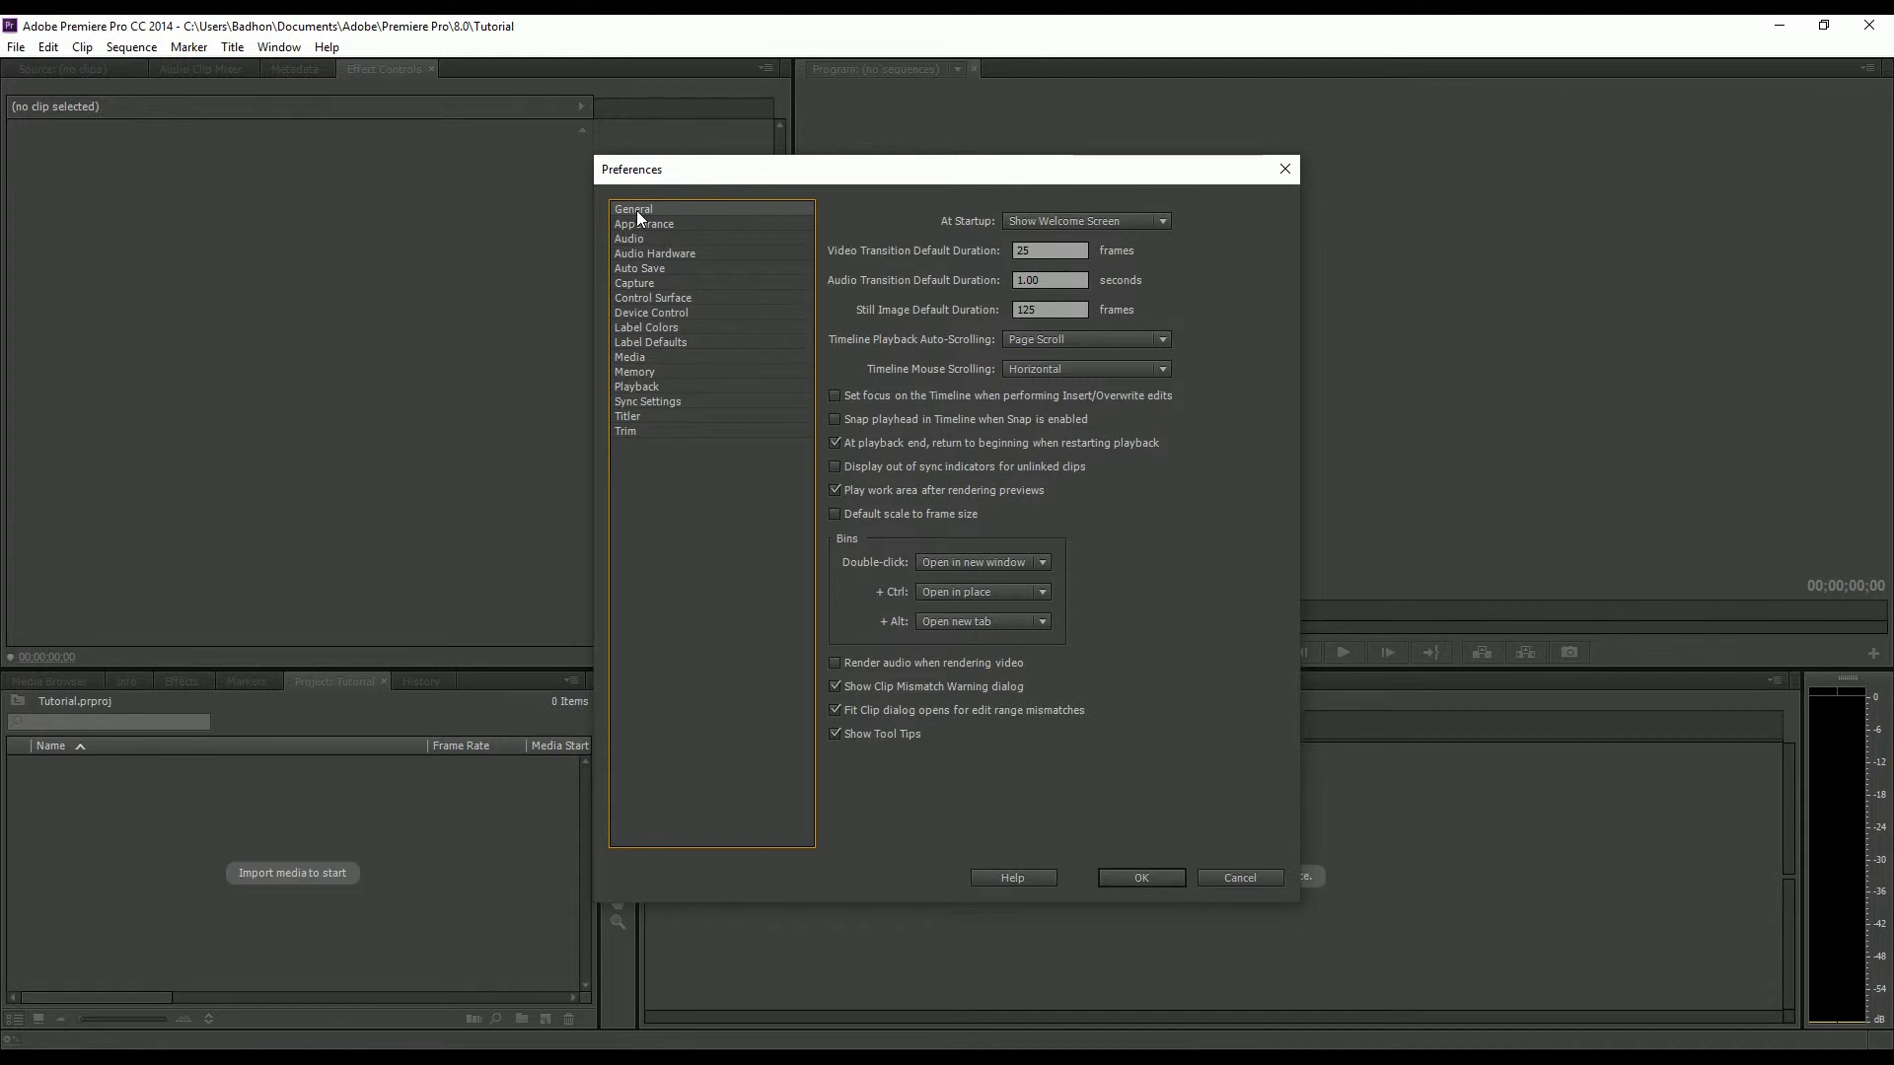
click(1055, 225)
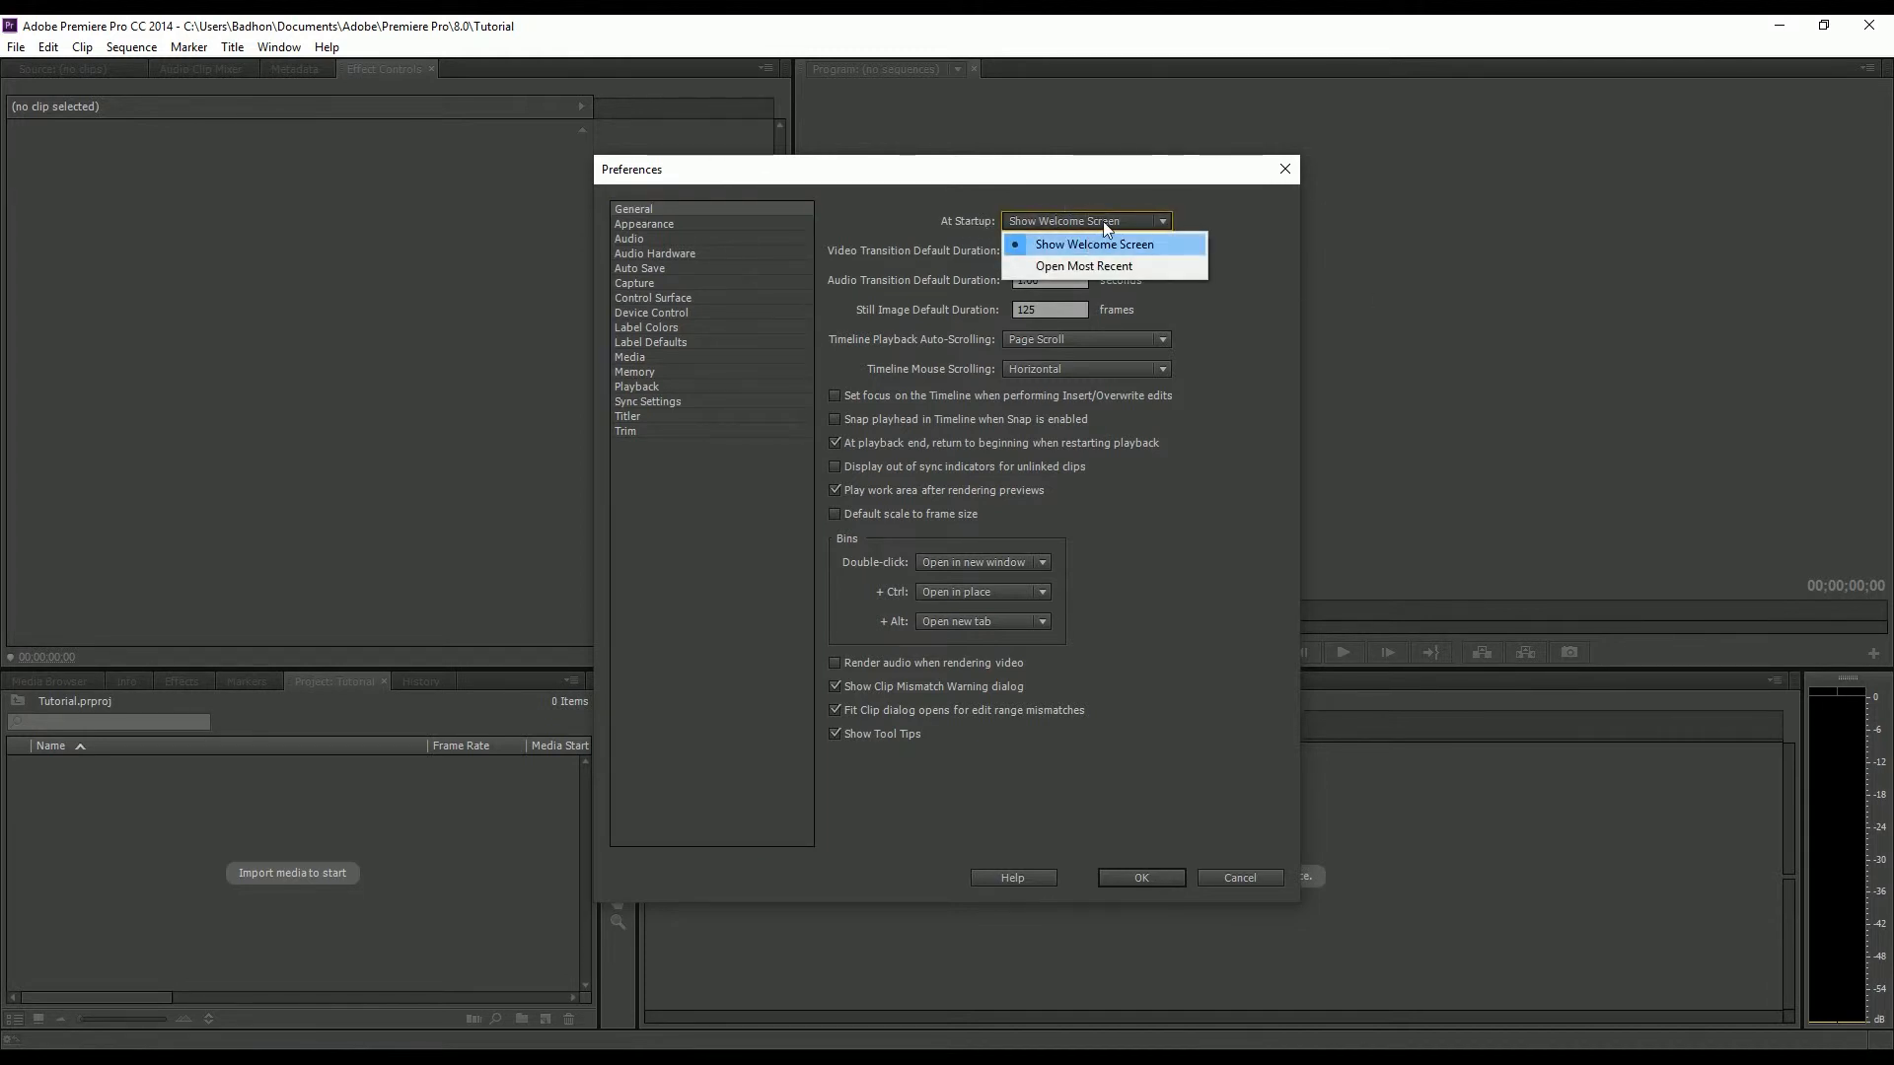
click(1140, 187)
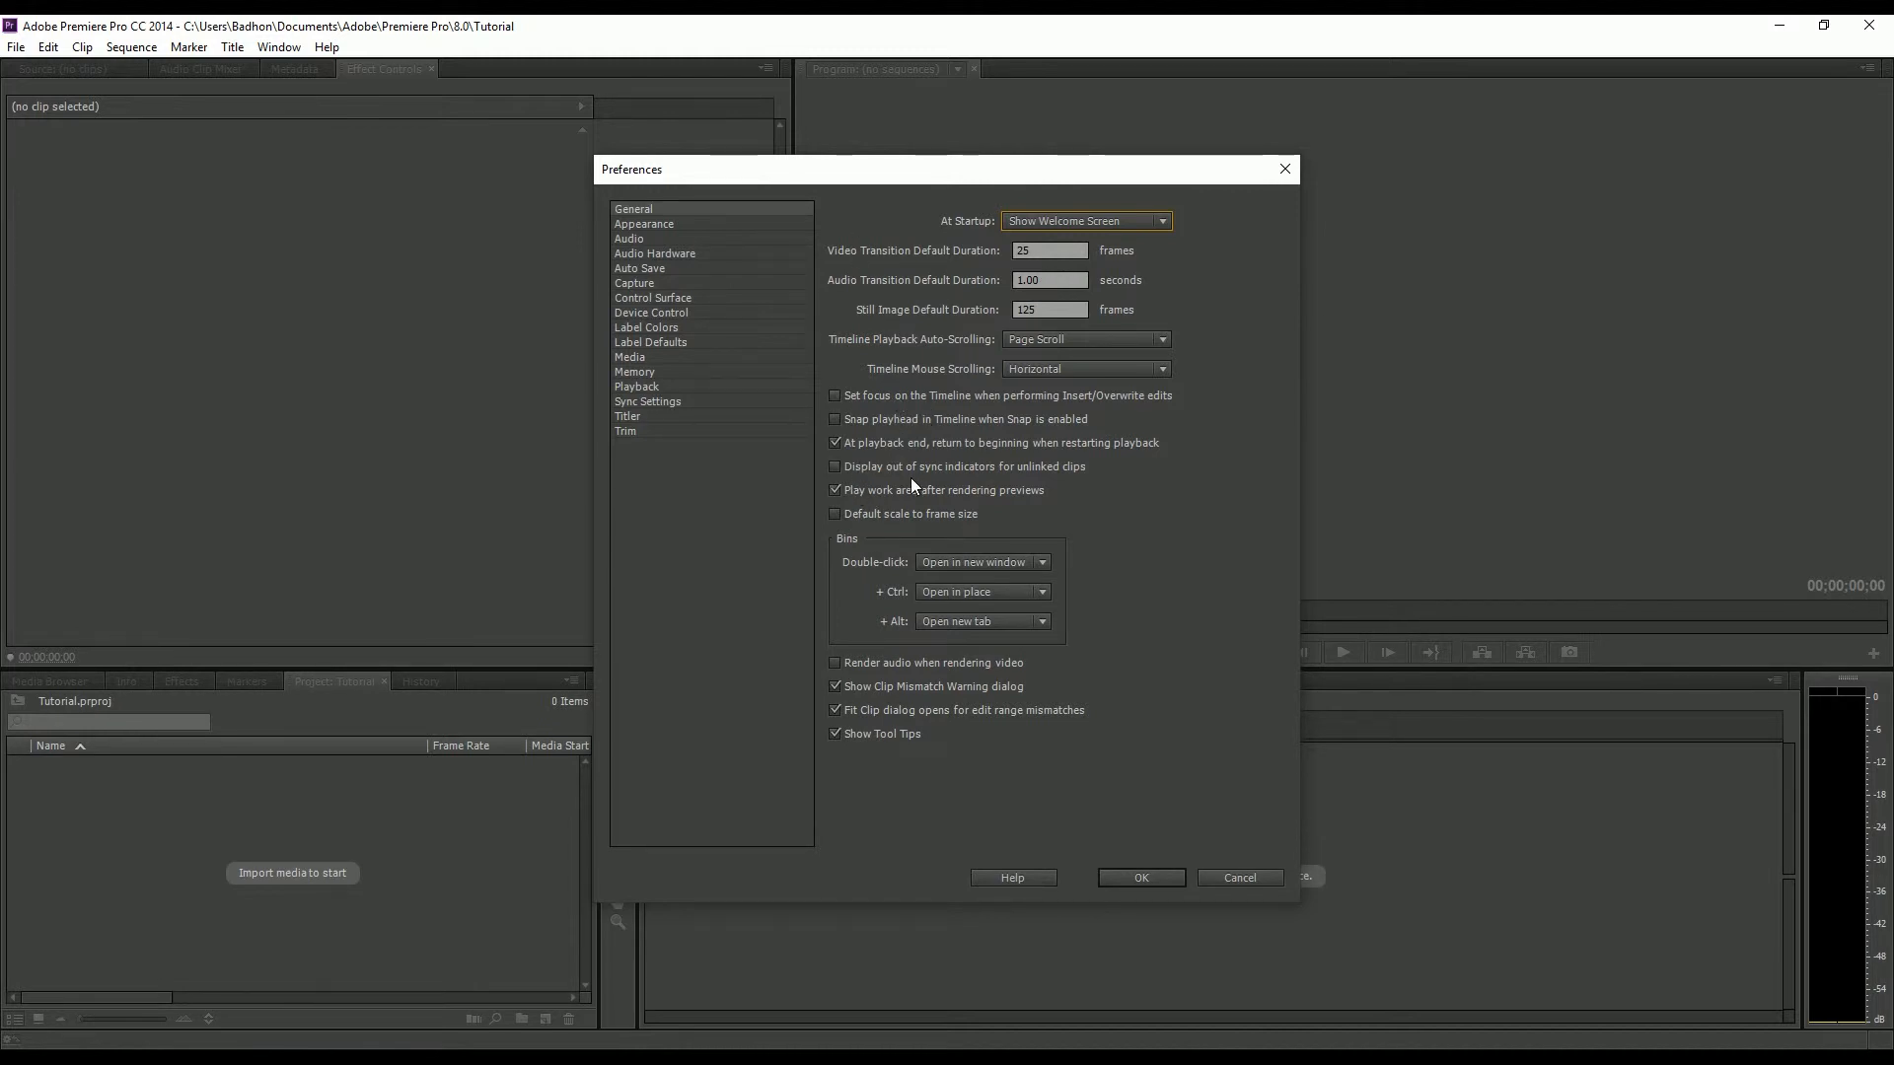
Try the lightest interface brightness in the Appearance preferences and restore the default brightness.
click(639, 224)
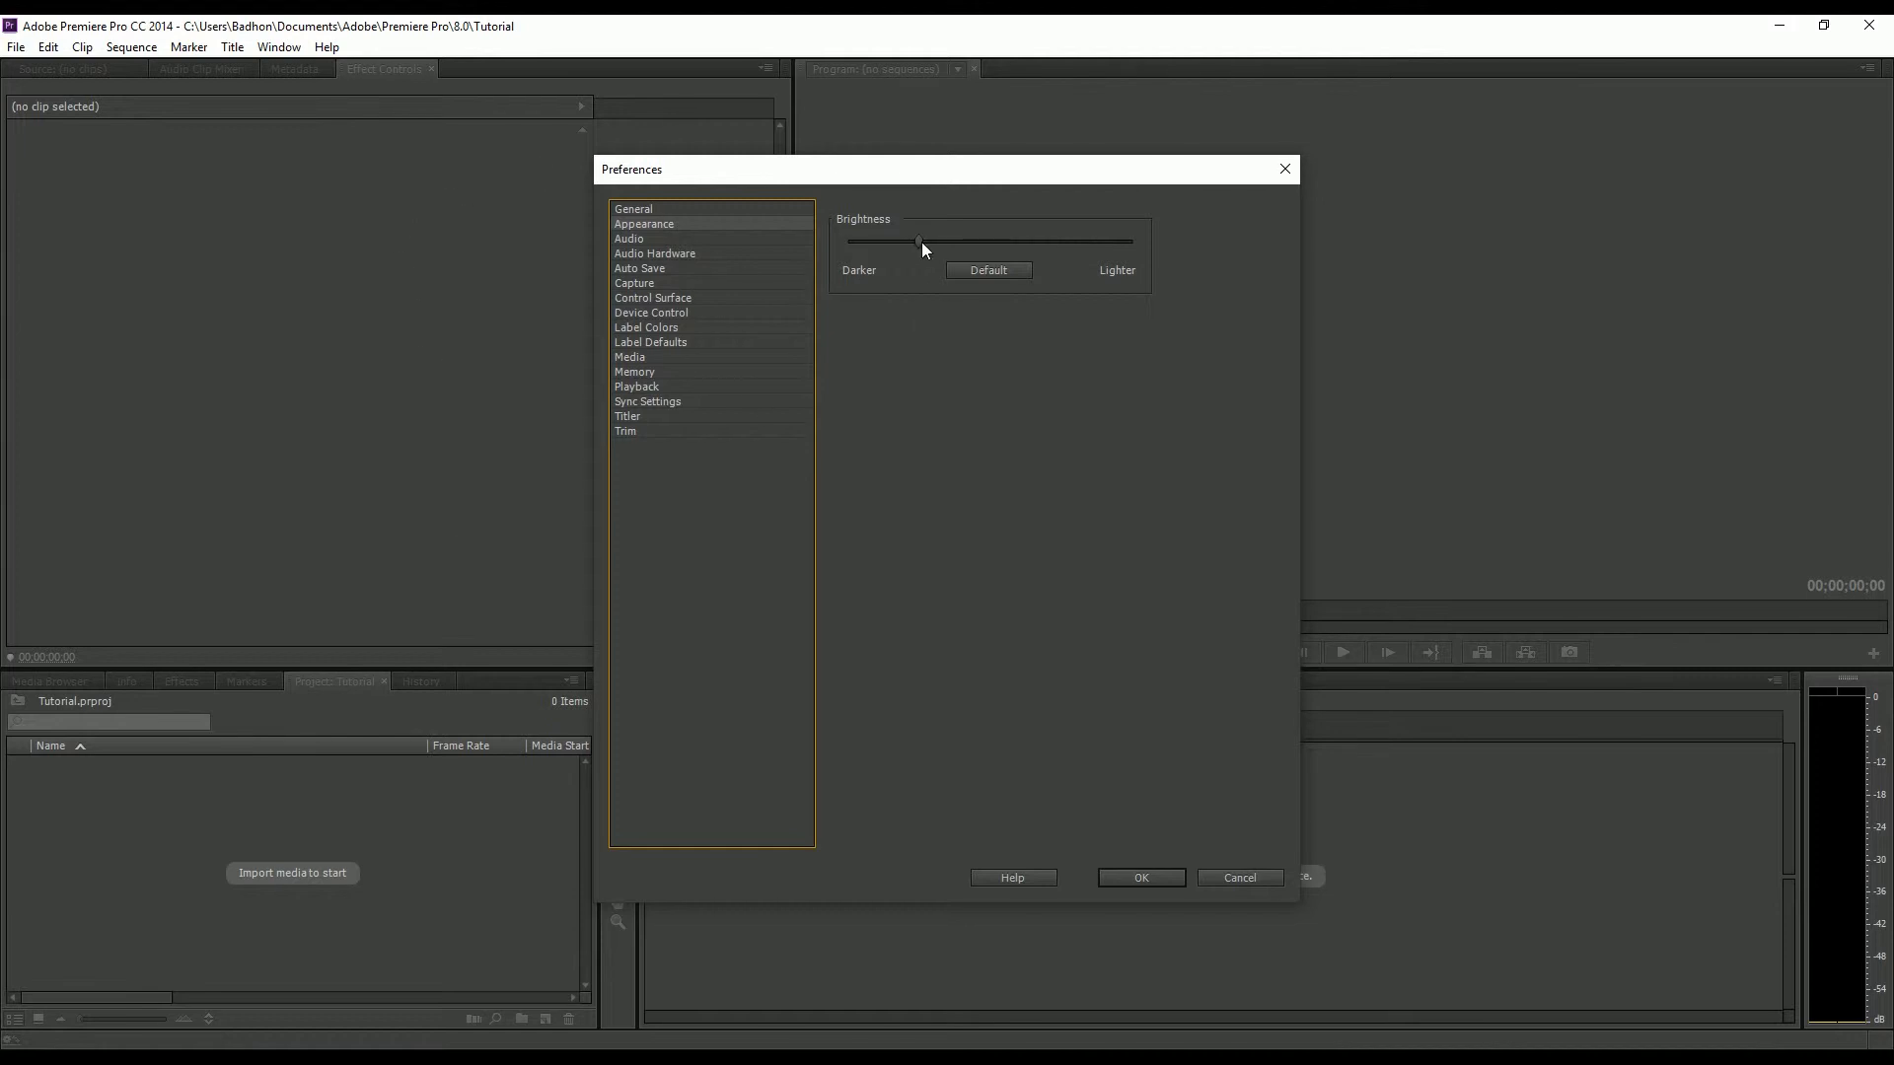
drag(921, 241, 1188, 233)
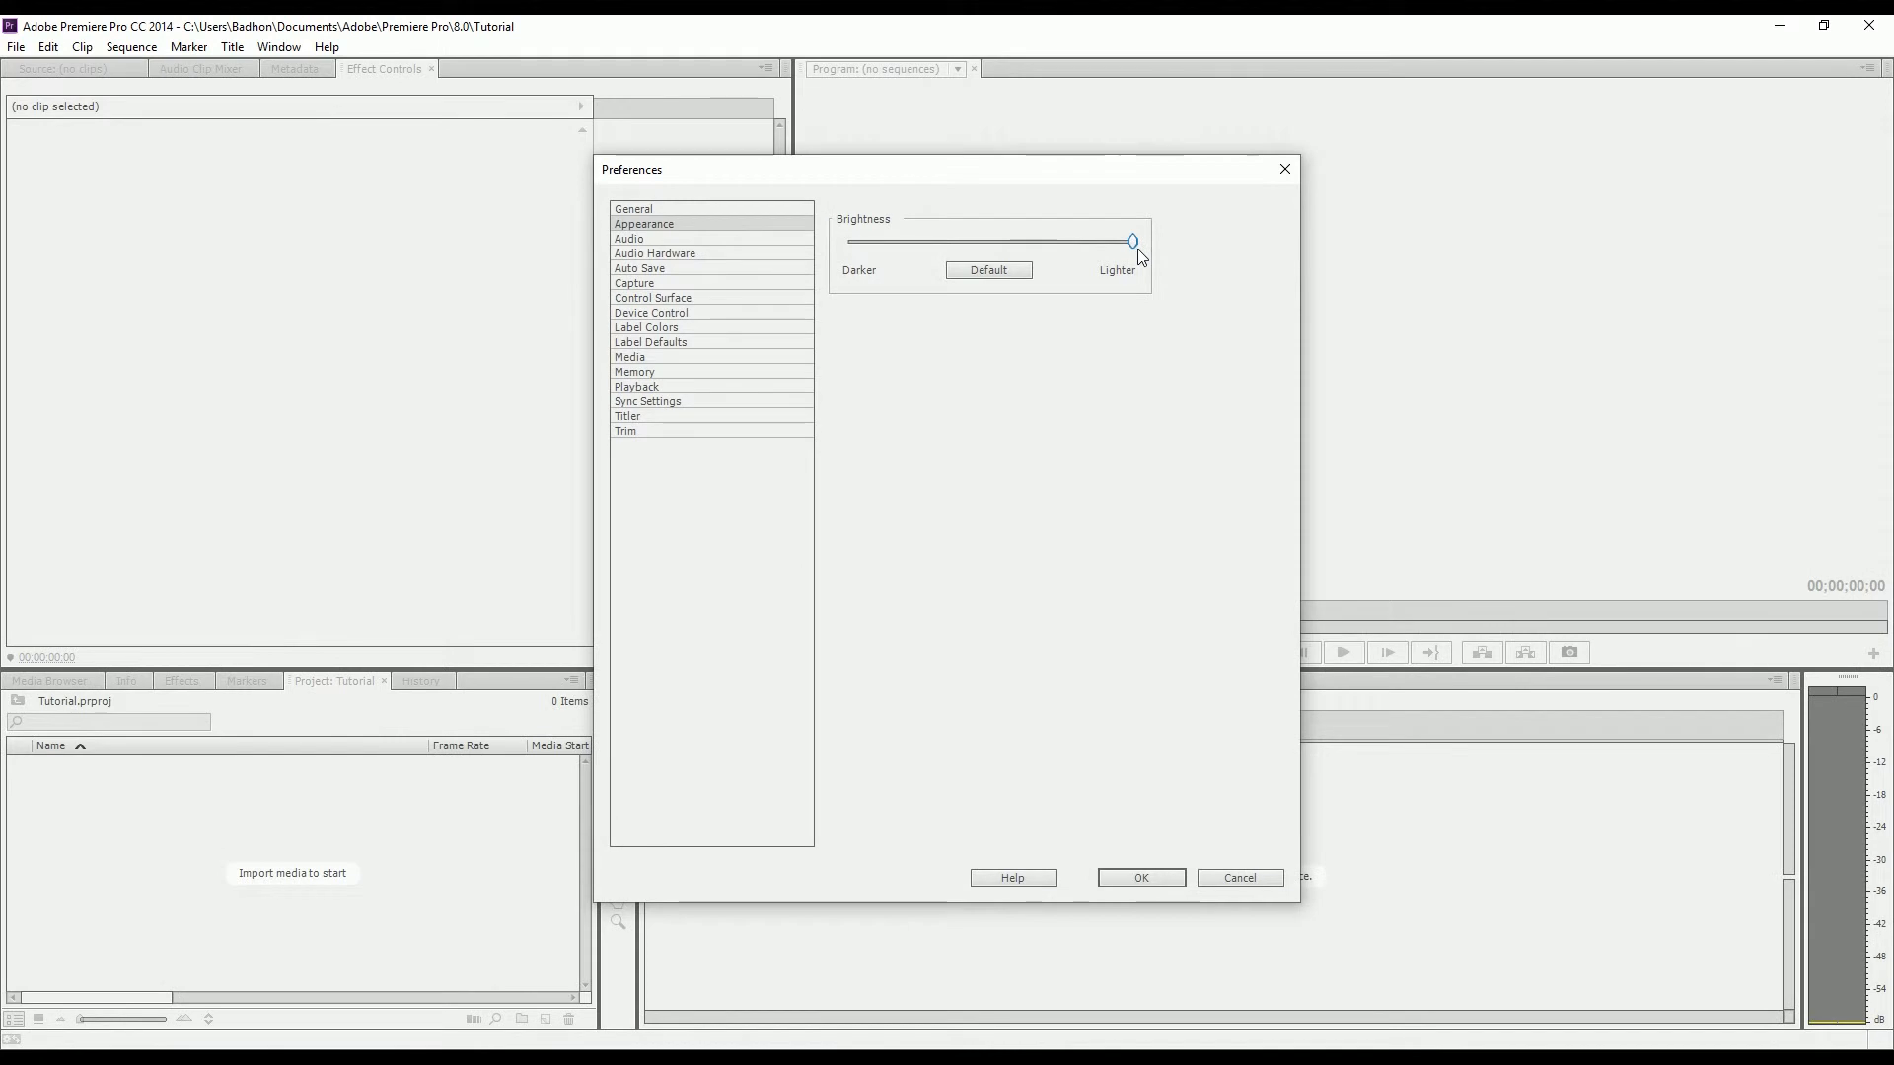
click(992, 275)
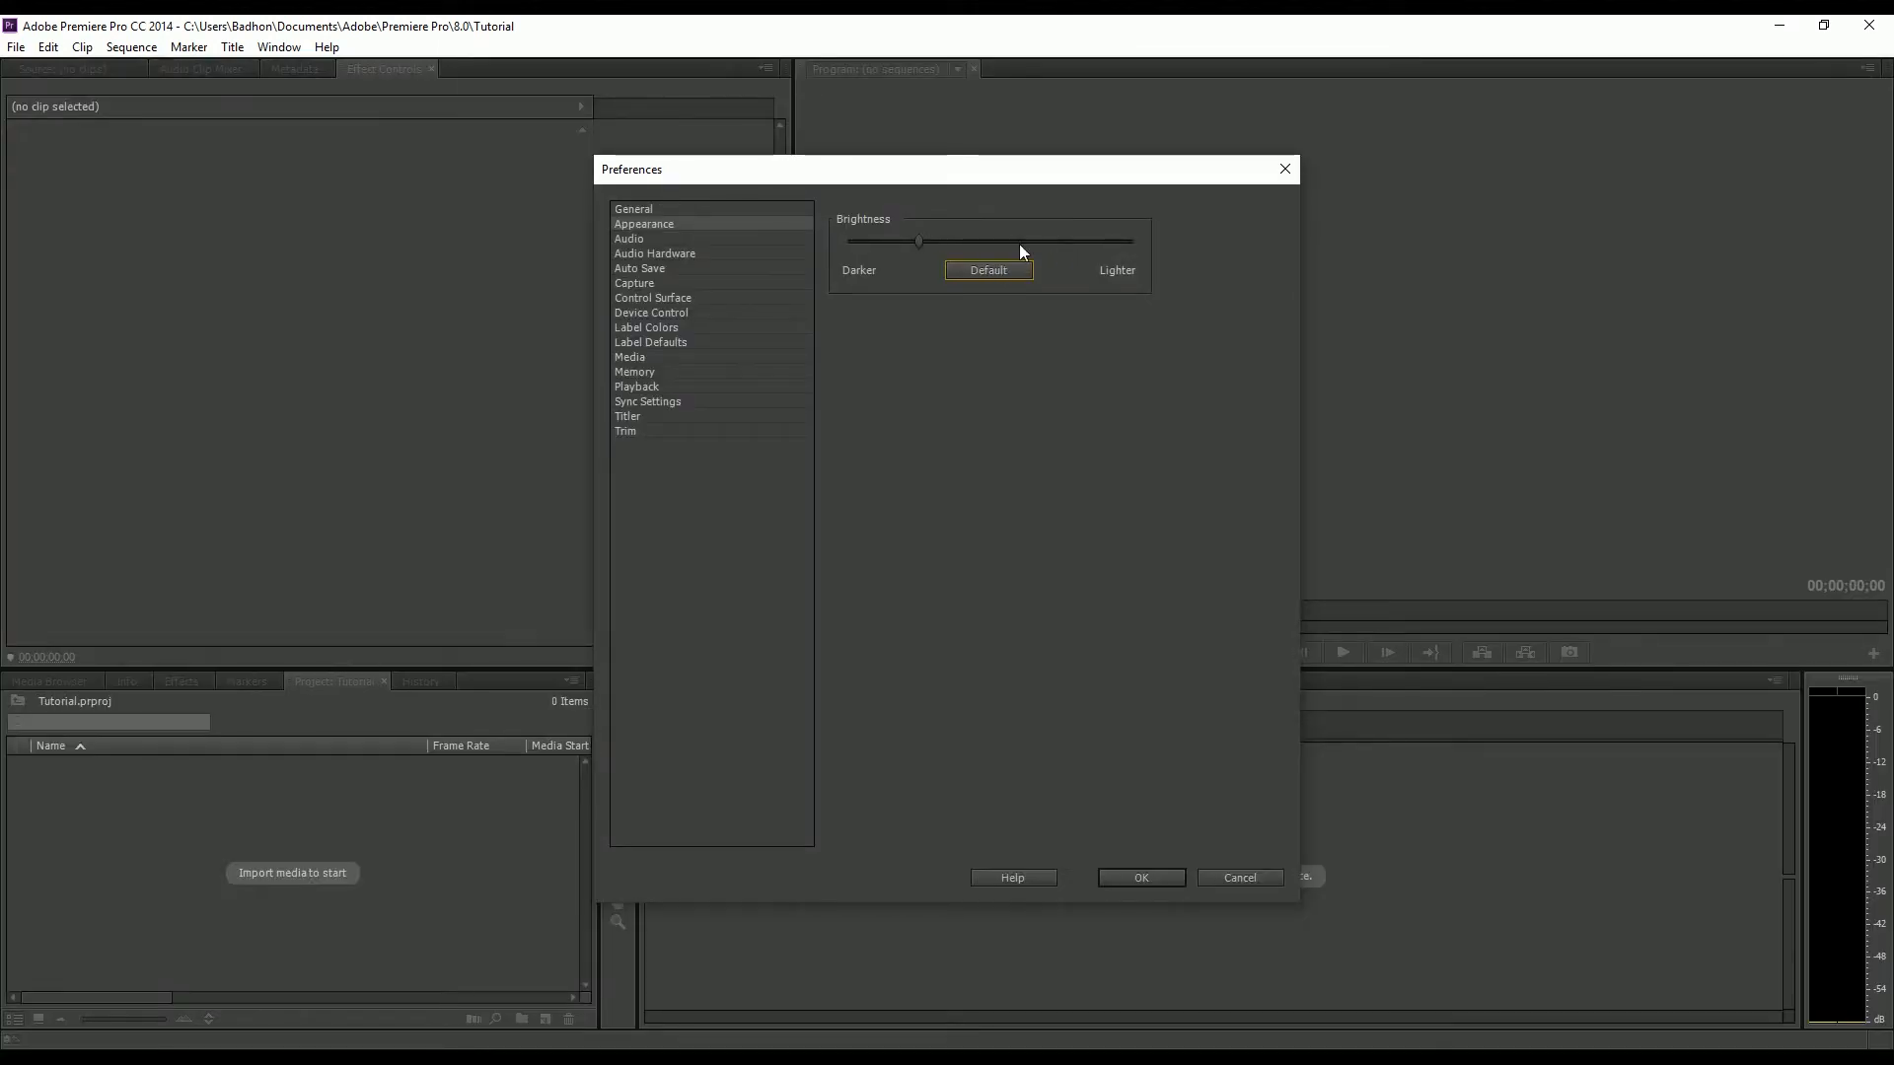
Review the Audio preferences, including the 5.1 mixdown types, and the Audio Hardware preferences.
click(629, 238)
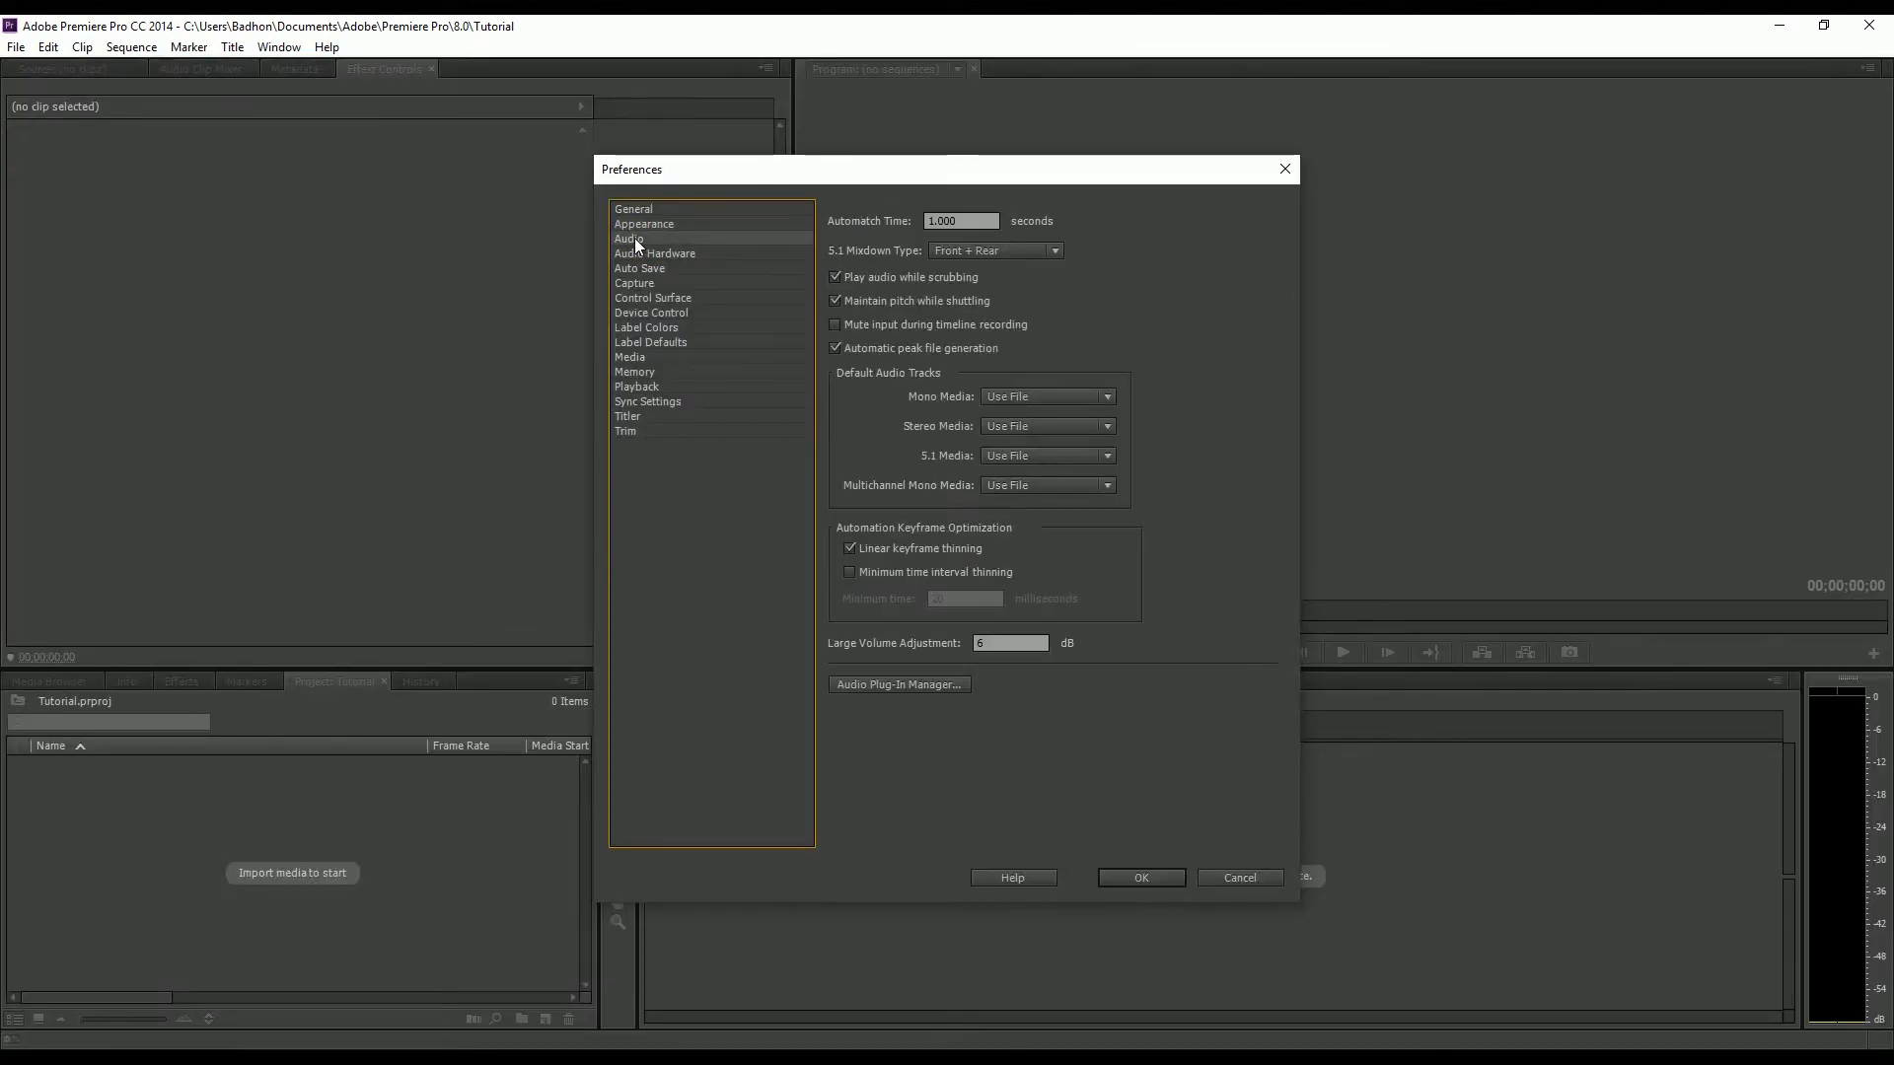
click(1028, 253)
click(1183, 239)
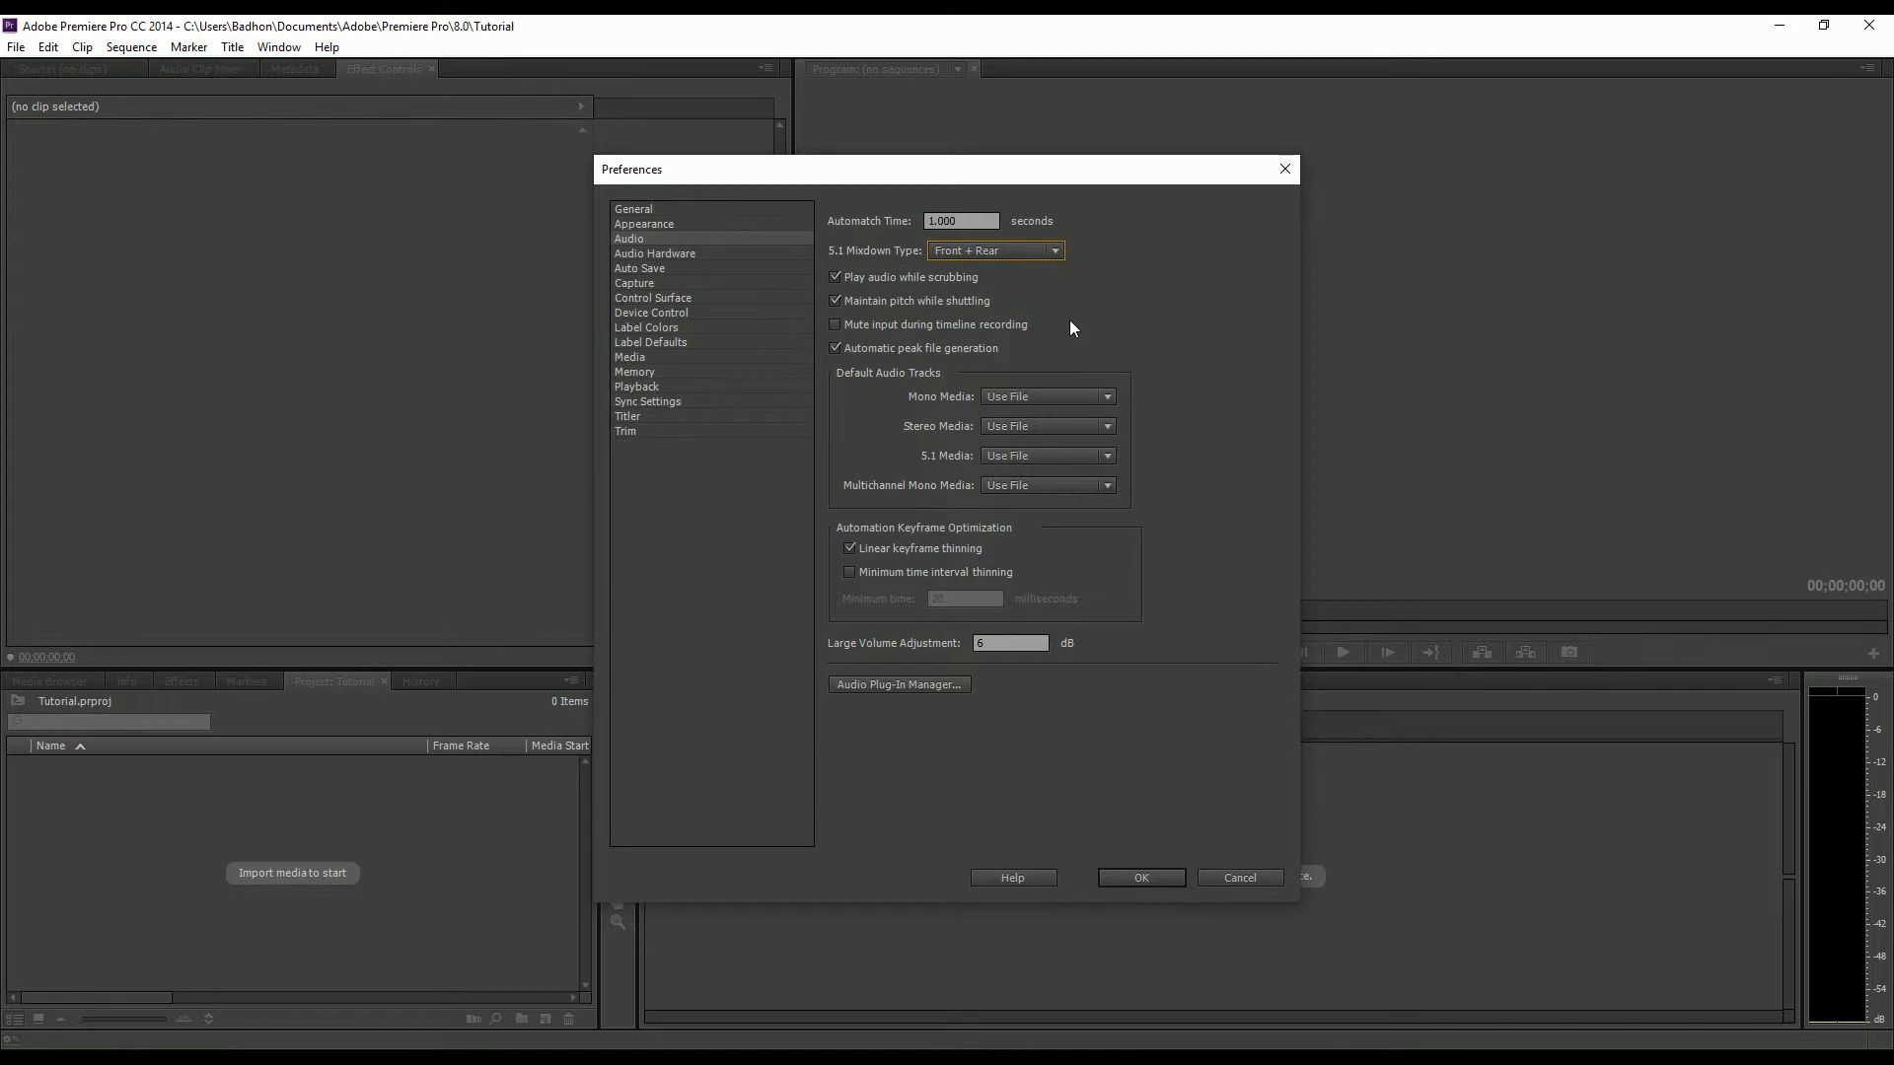
click(677, 257)
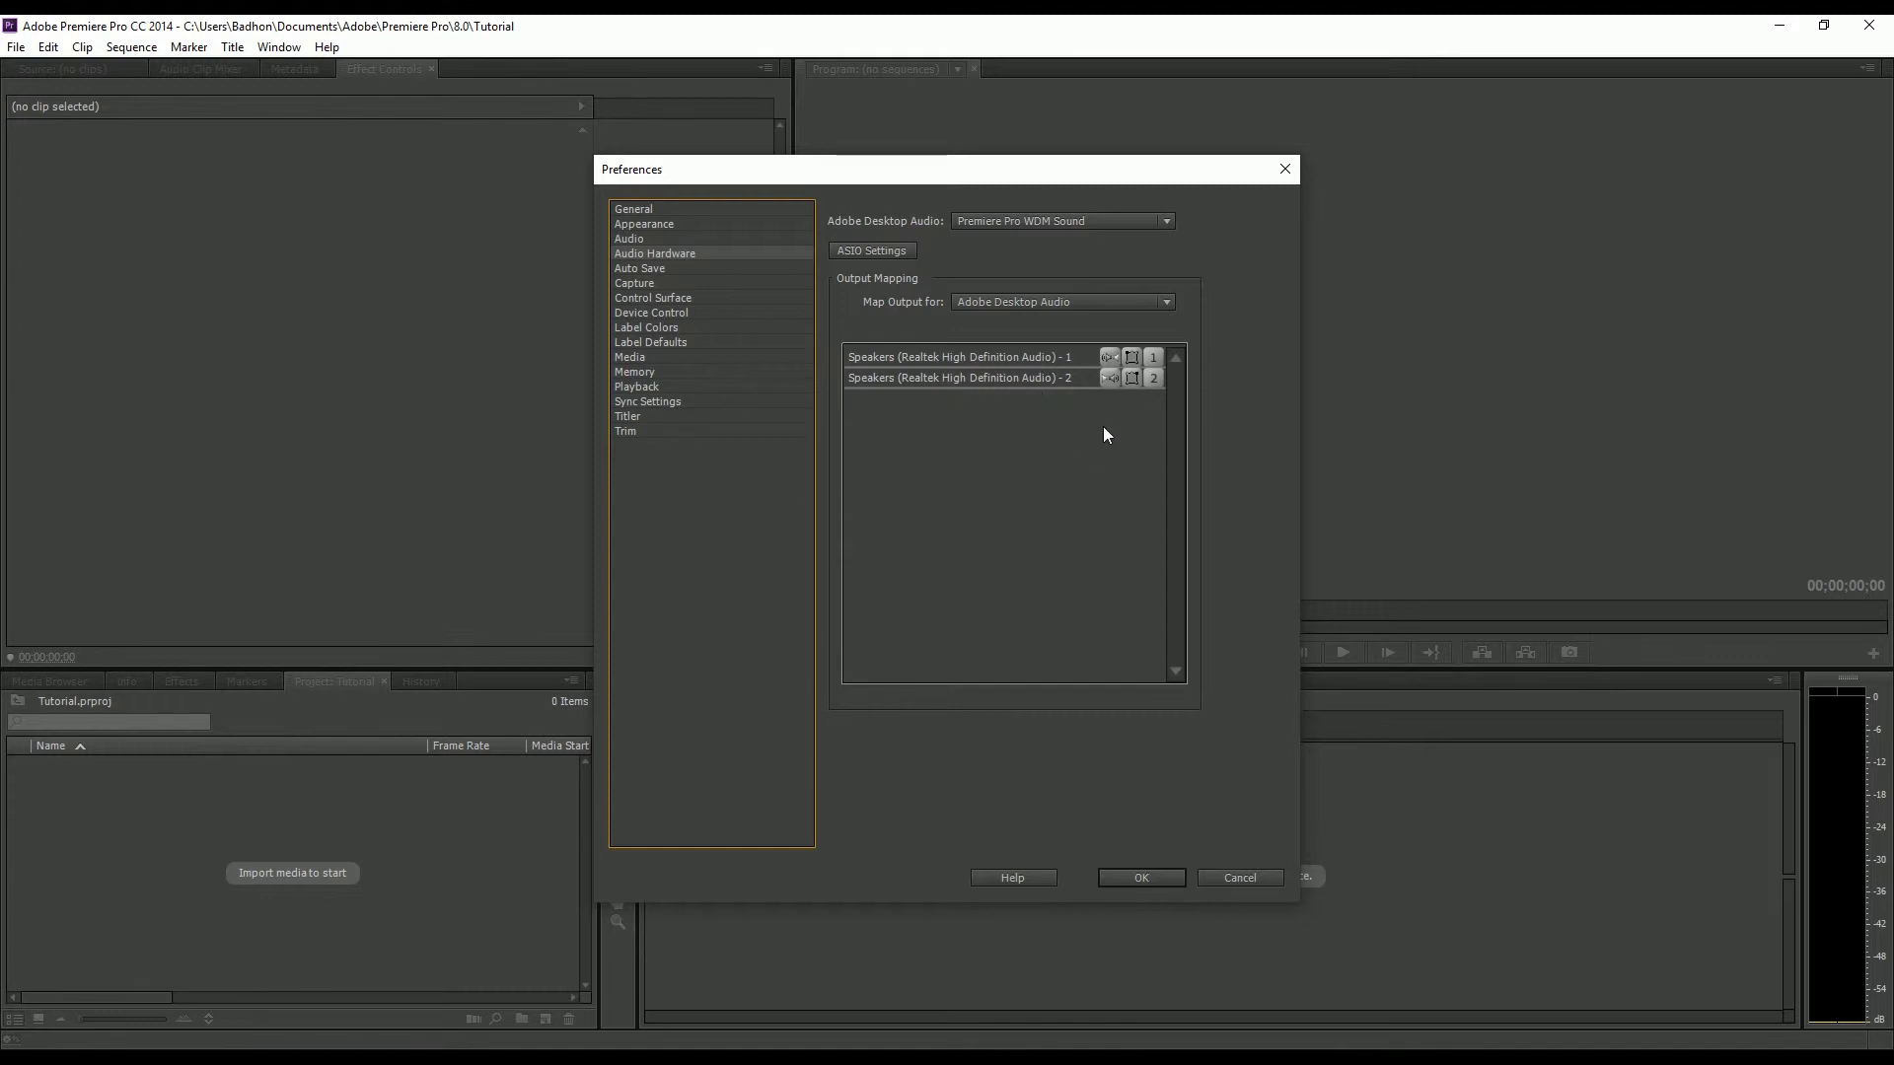
Set the maximum project versions to 20 in the Auto Save preferences.
click(653, 269)
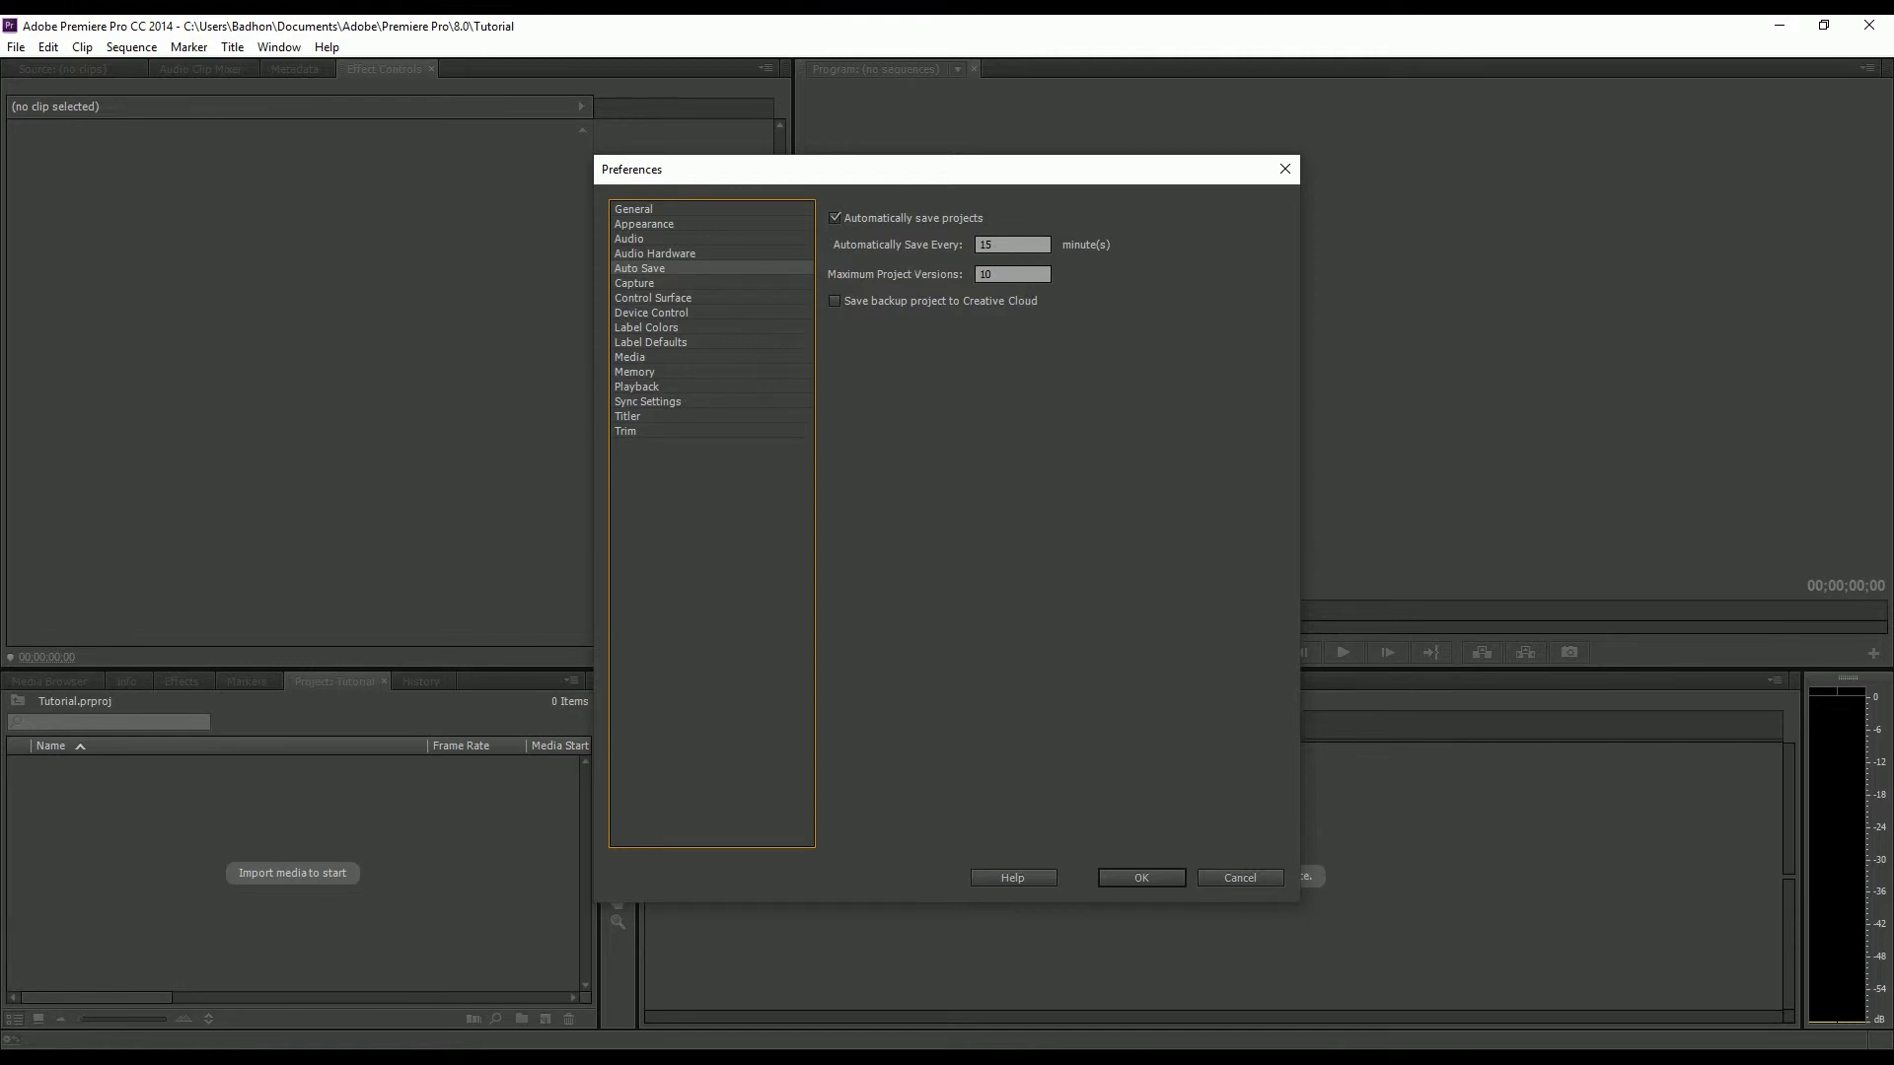
click(1021, 285)
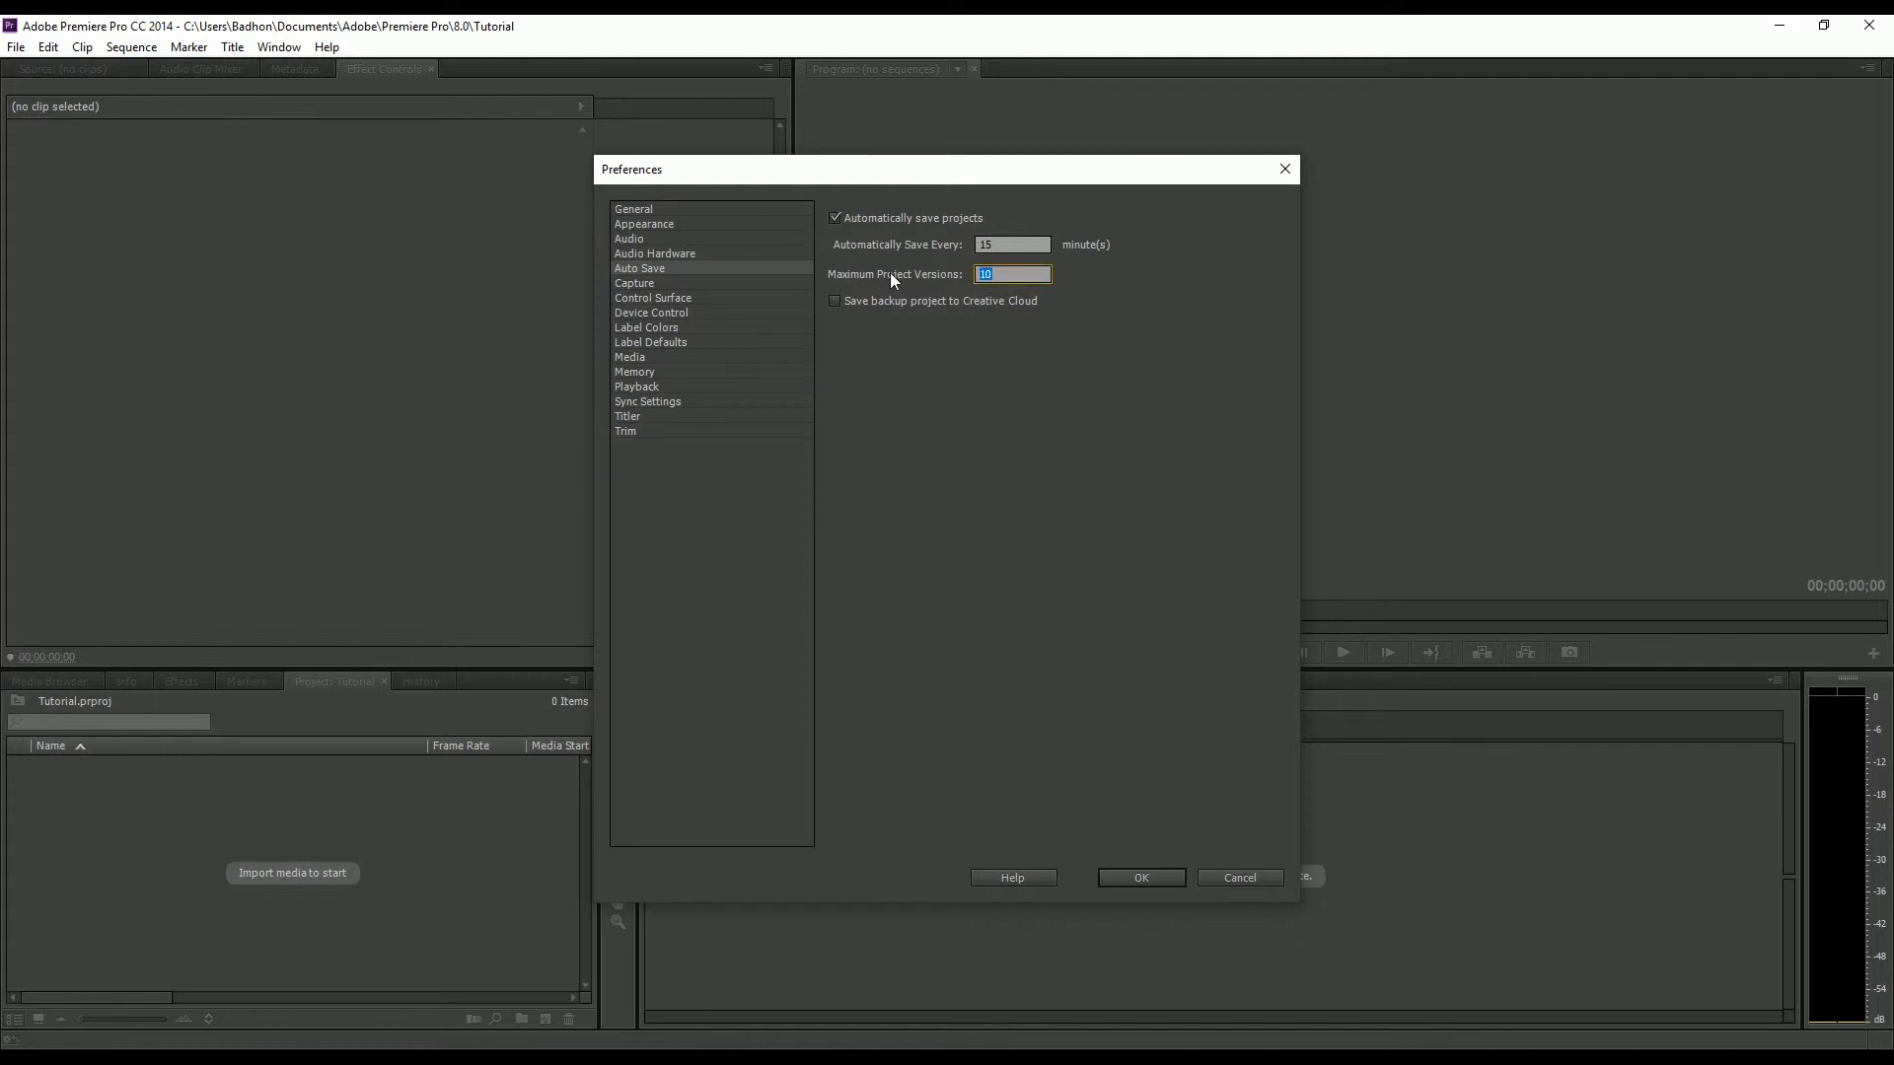
text(20)
click(1016, 255)
Review the Capture, Control Surface, Device Control, Label Colors and Label Defaults preferences.
click(643, 284)
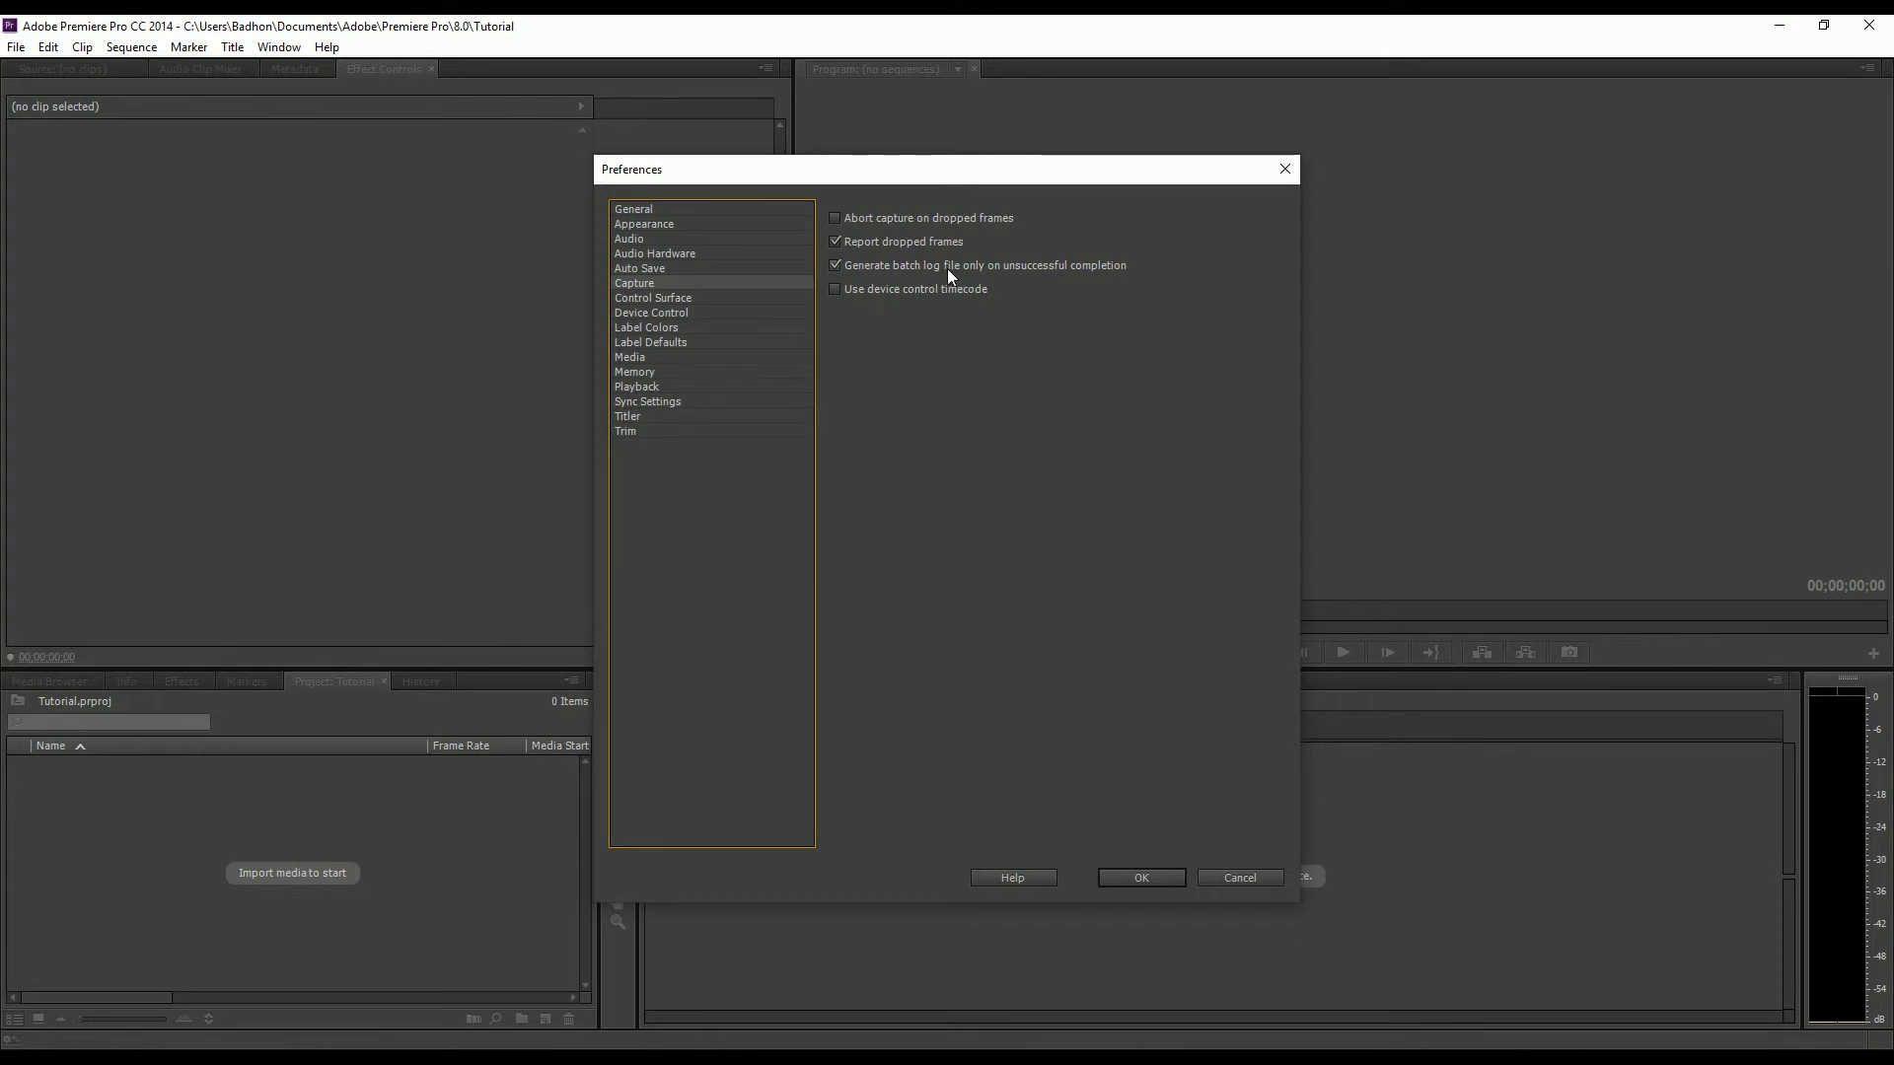
click(670, 300)
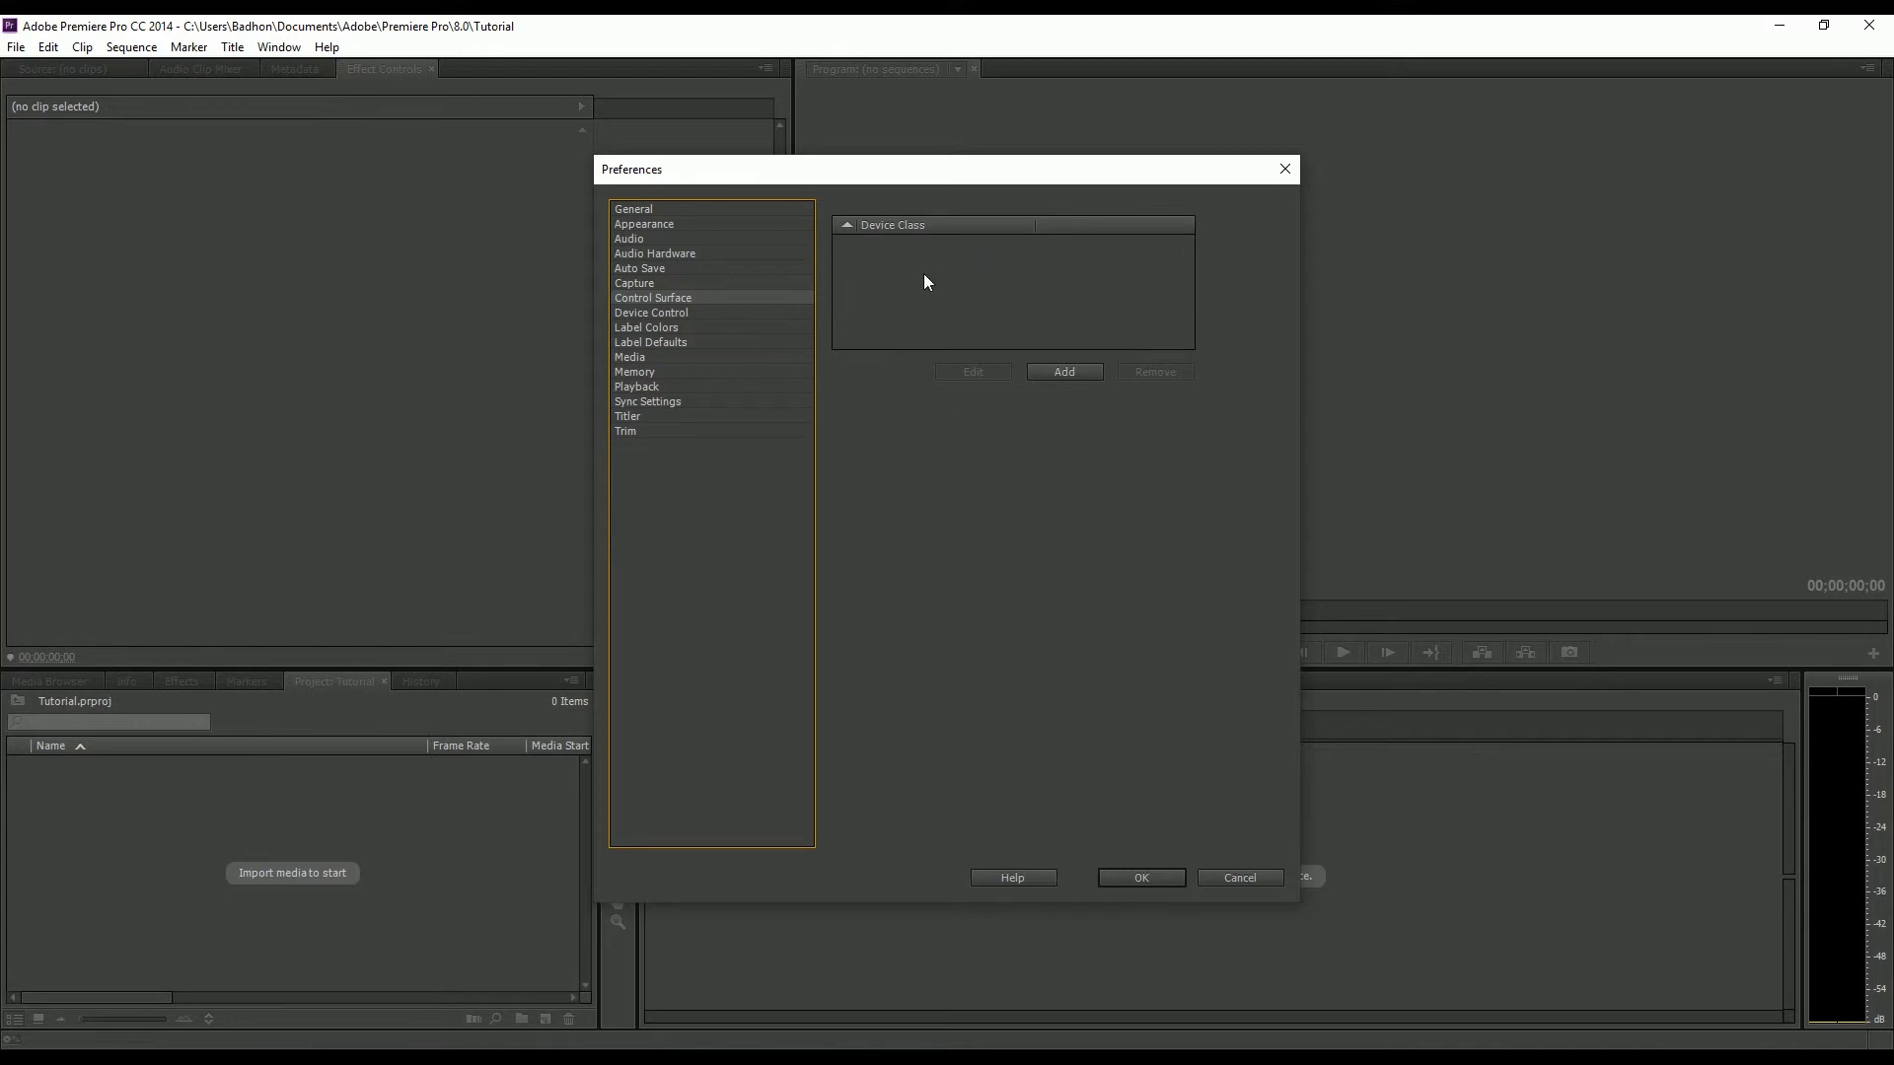
click(661, 312)
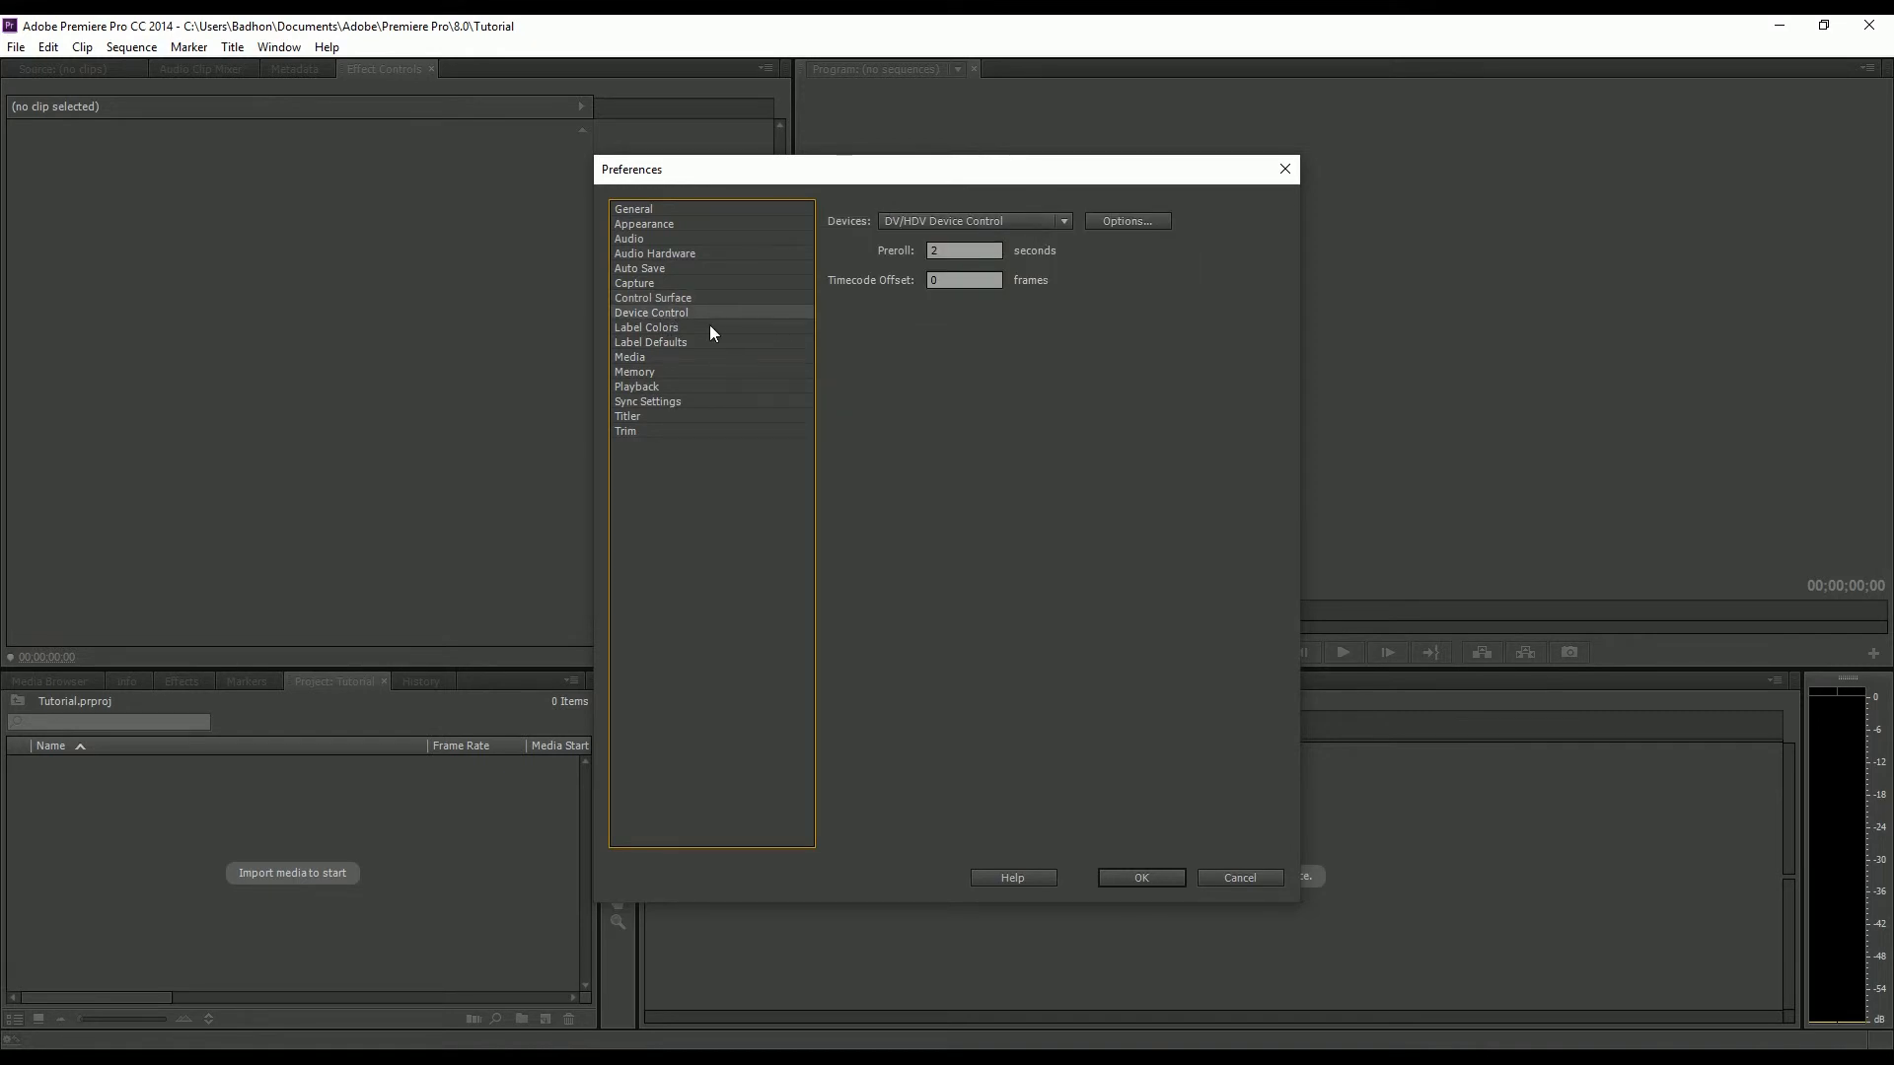
click(656, 329)
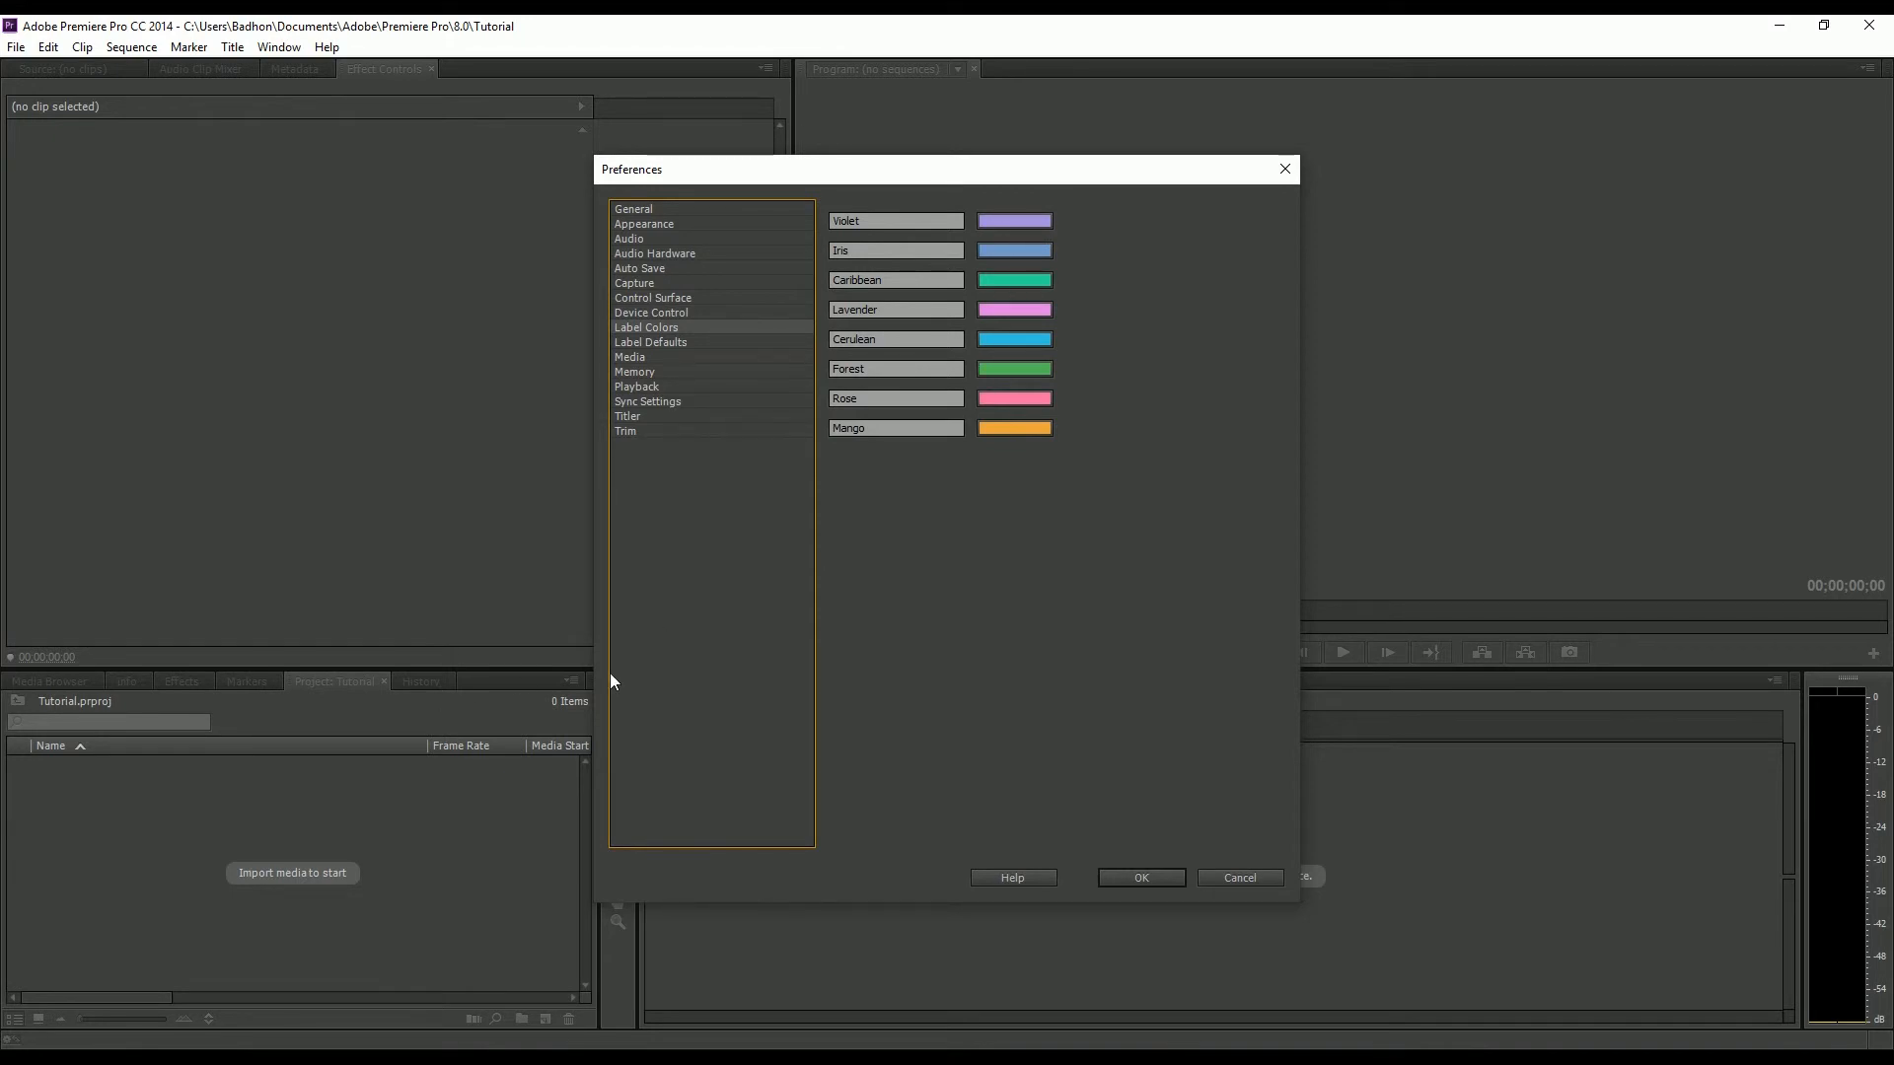
click(655, 343)
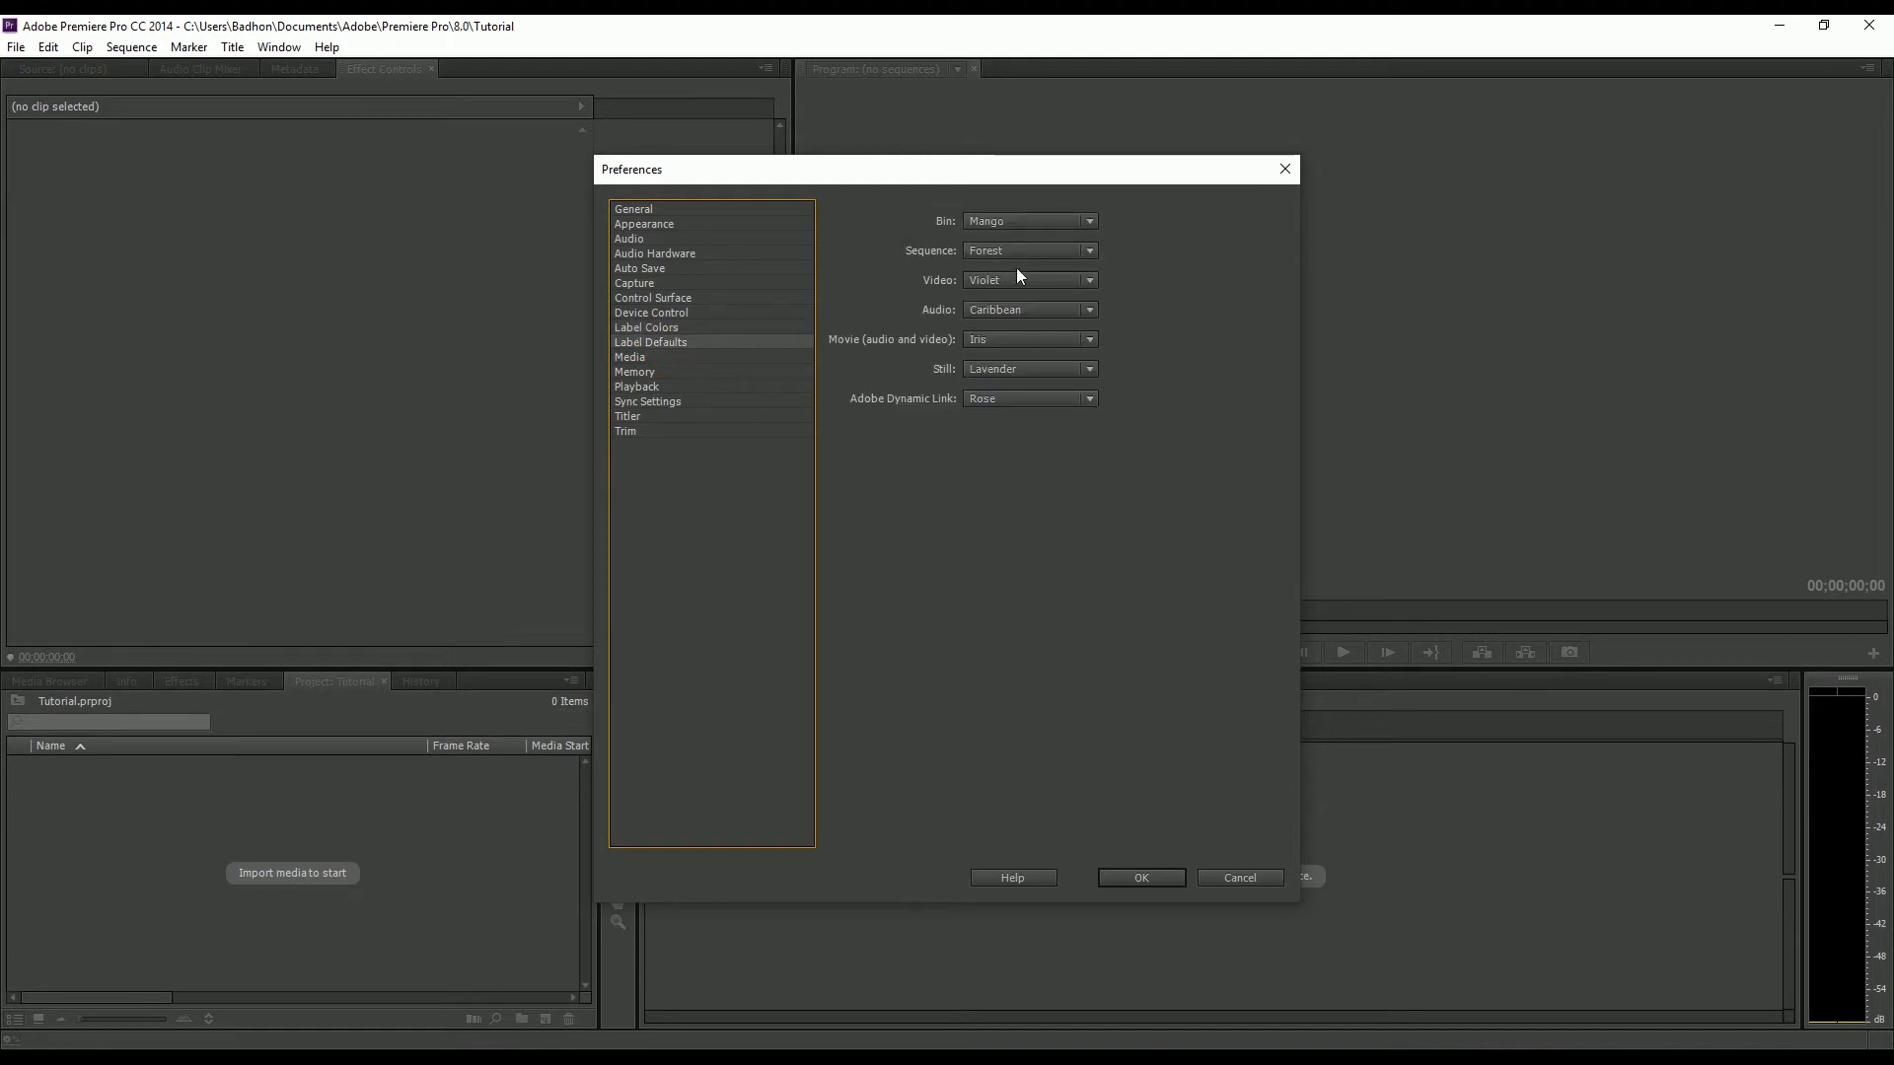
In the Media preferences, browse the c drive folder on drive J: without choosing a new cache location, and clean the media cache database.
click(634, 357)
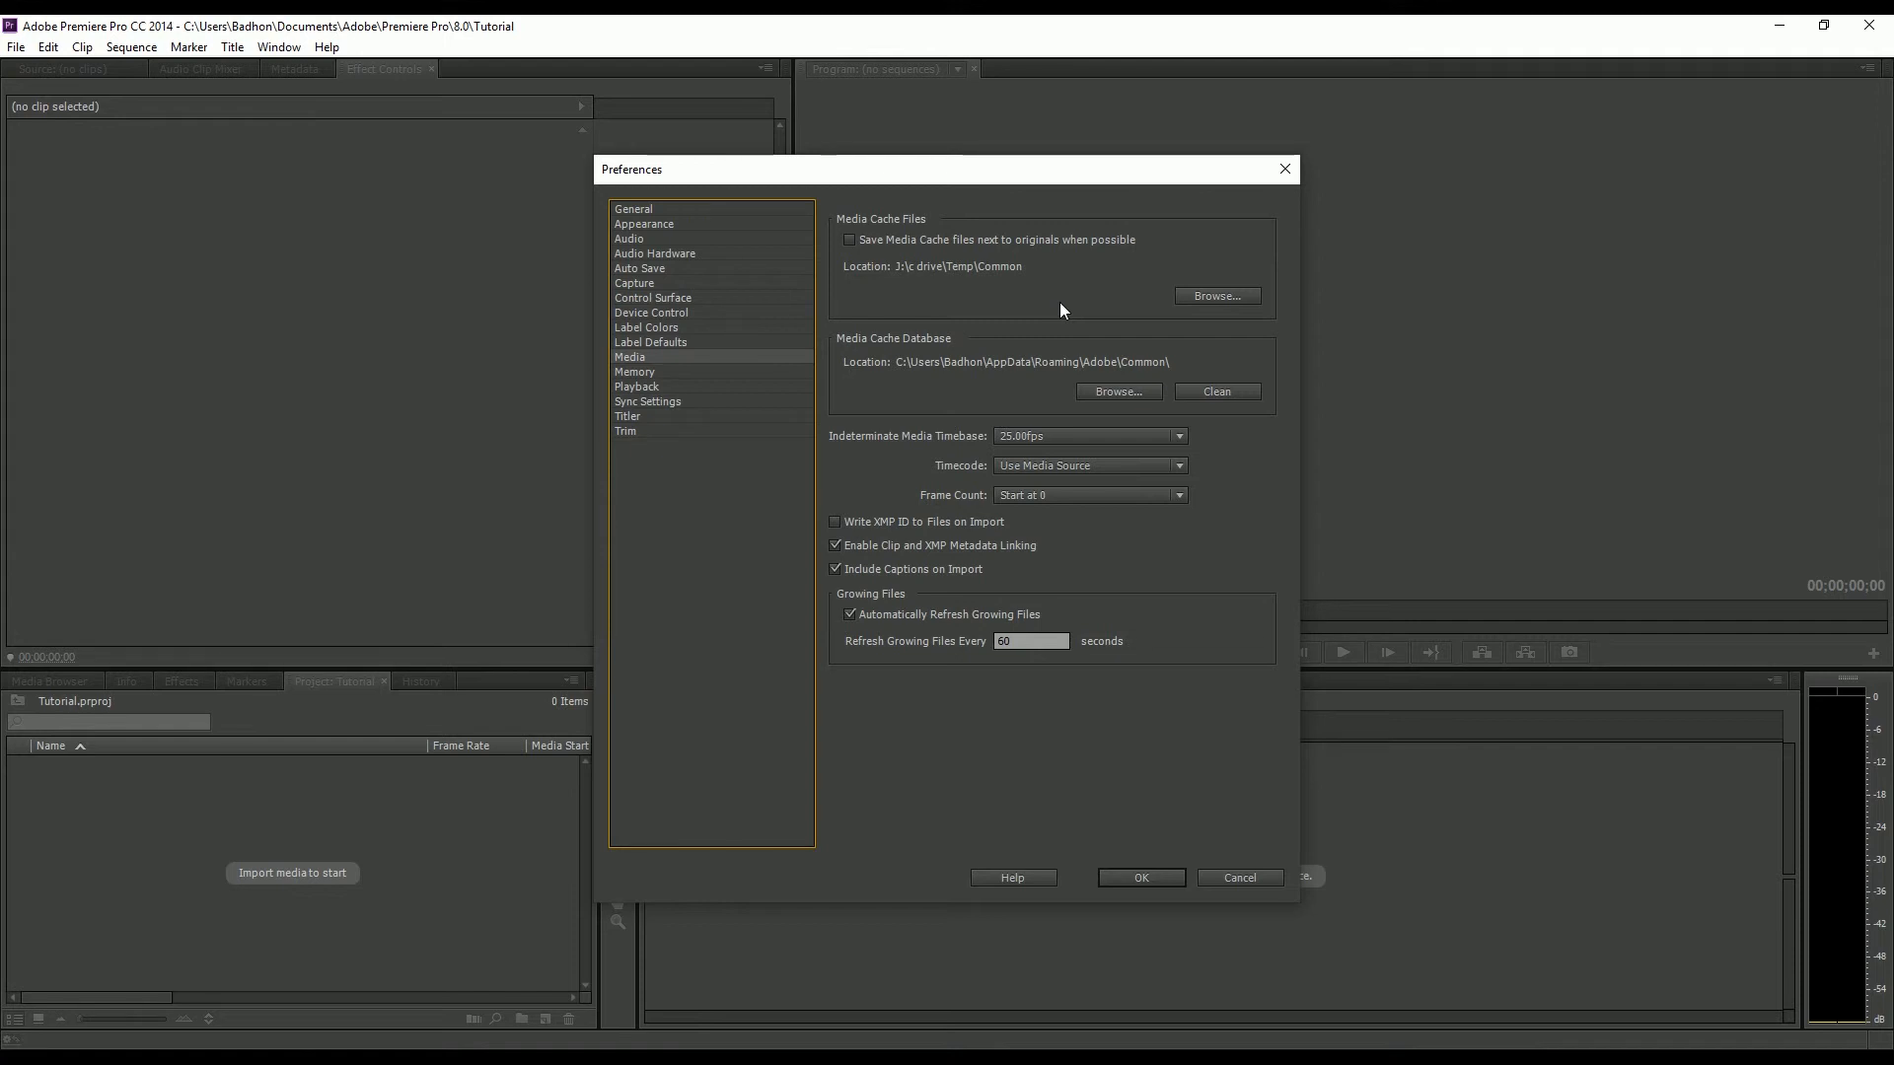
click(1219, 296)
scroll(749, 540, down, 3)
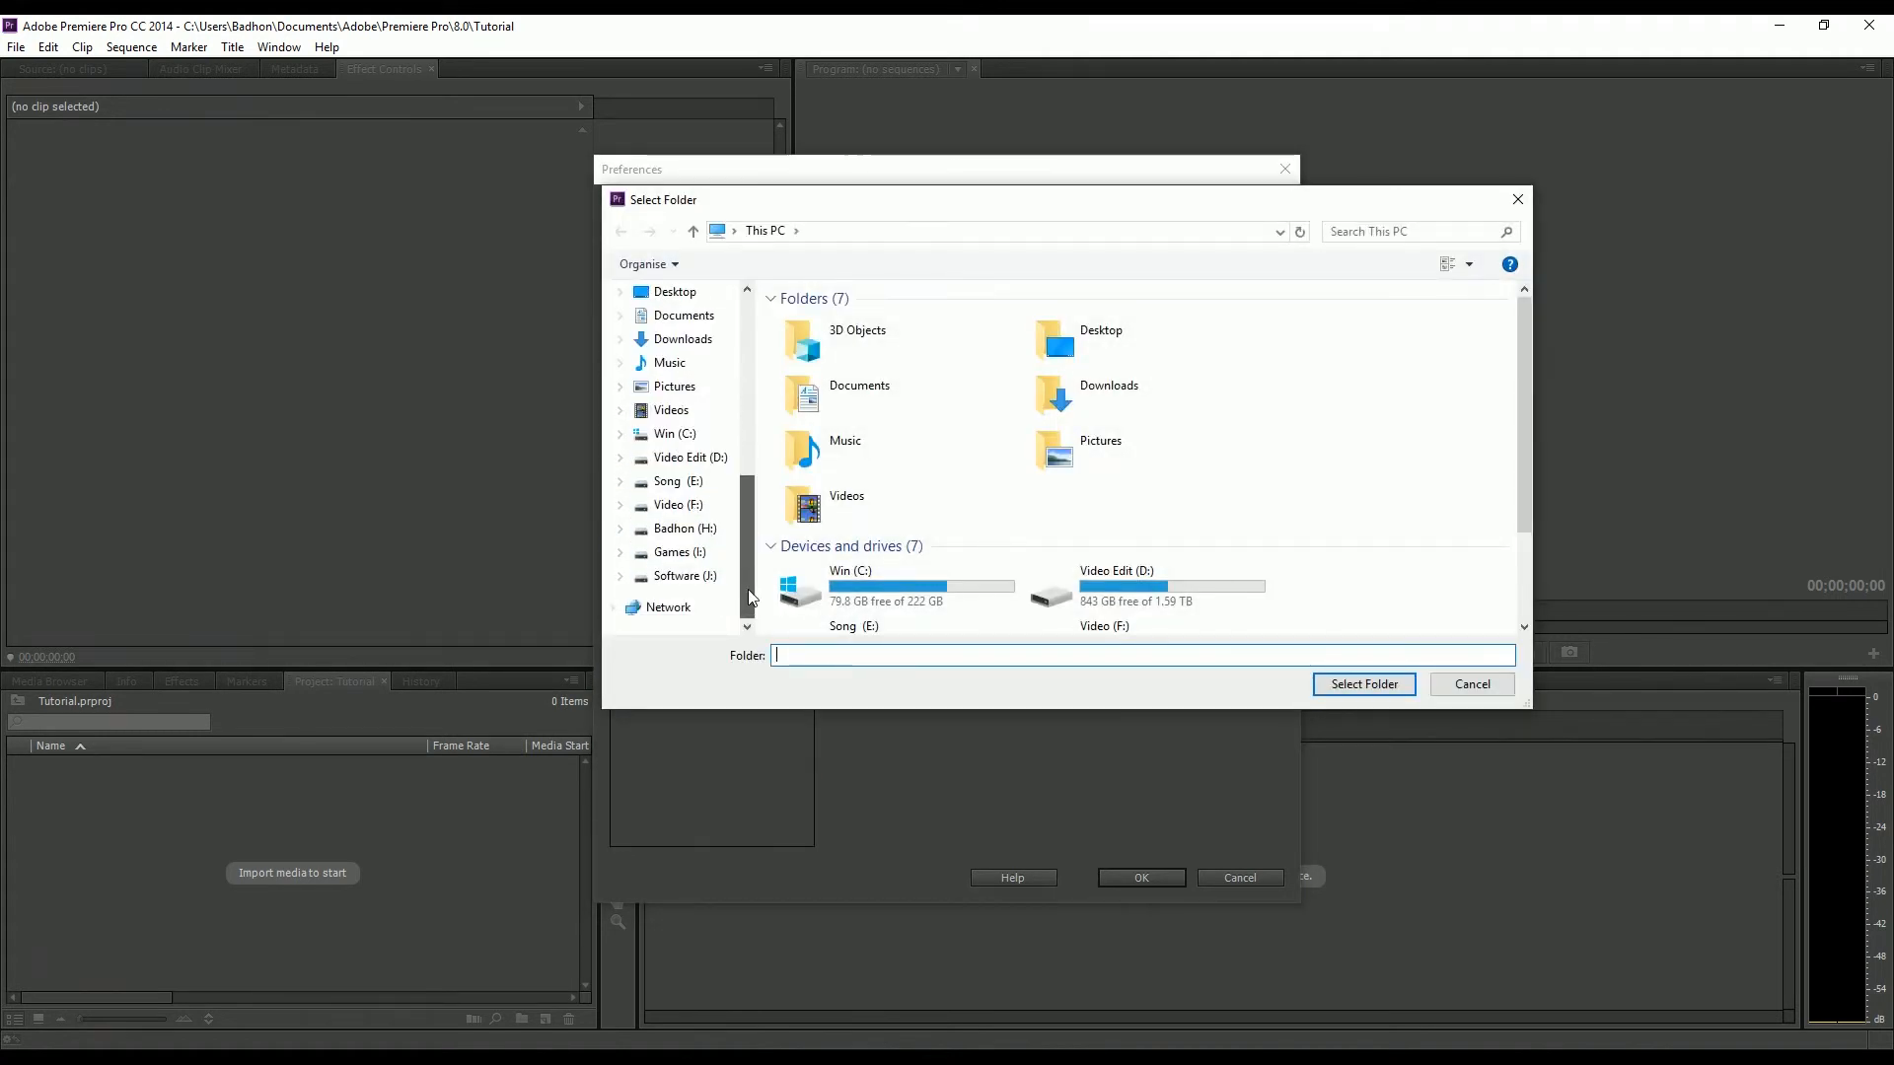
click(709, 581)
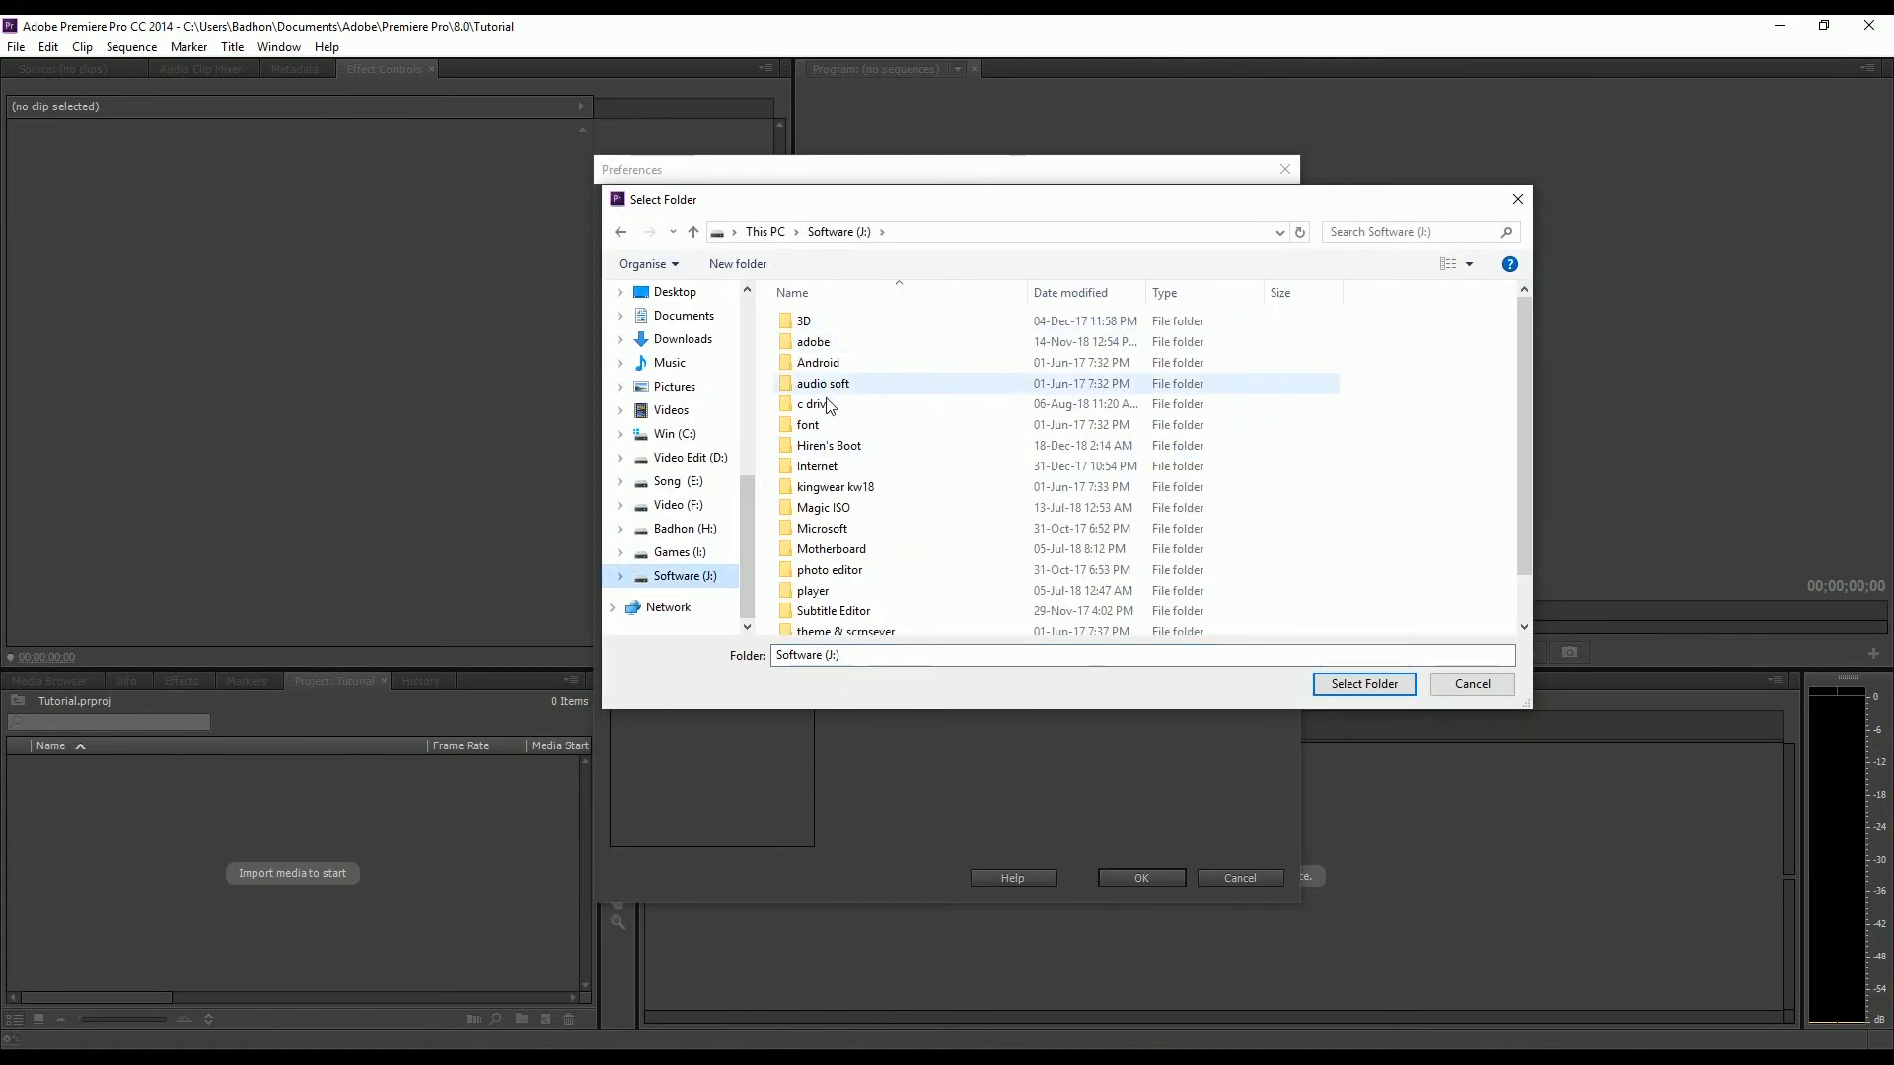
double_click(814, 405)
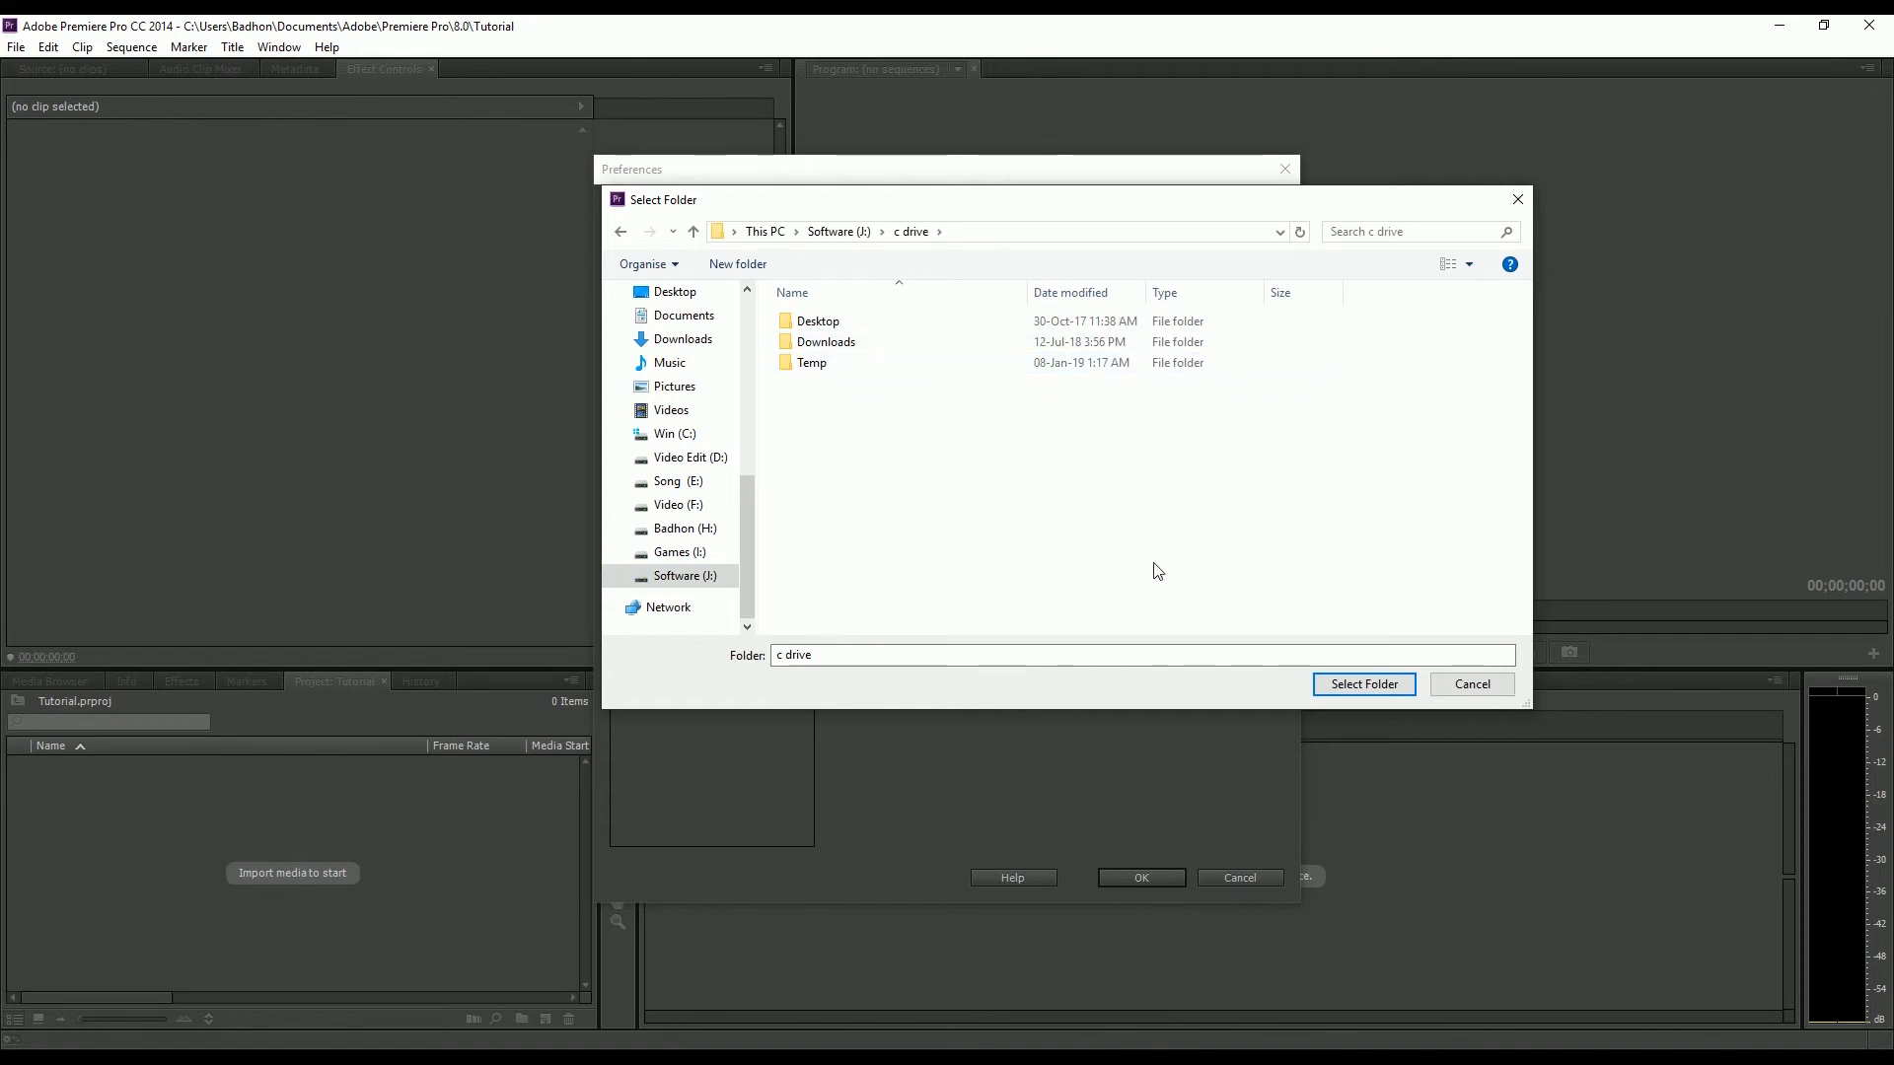
click(1462, 684)
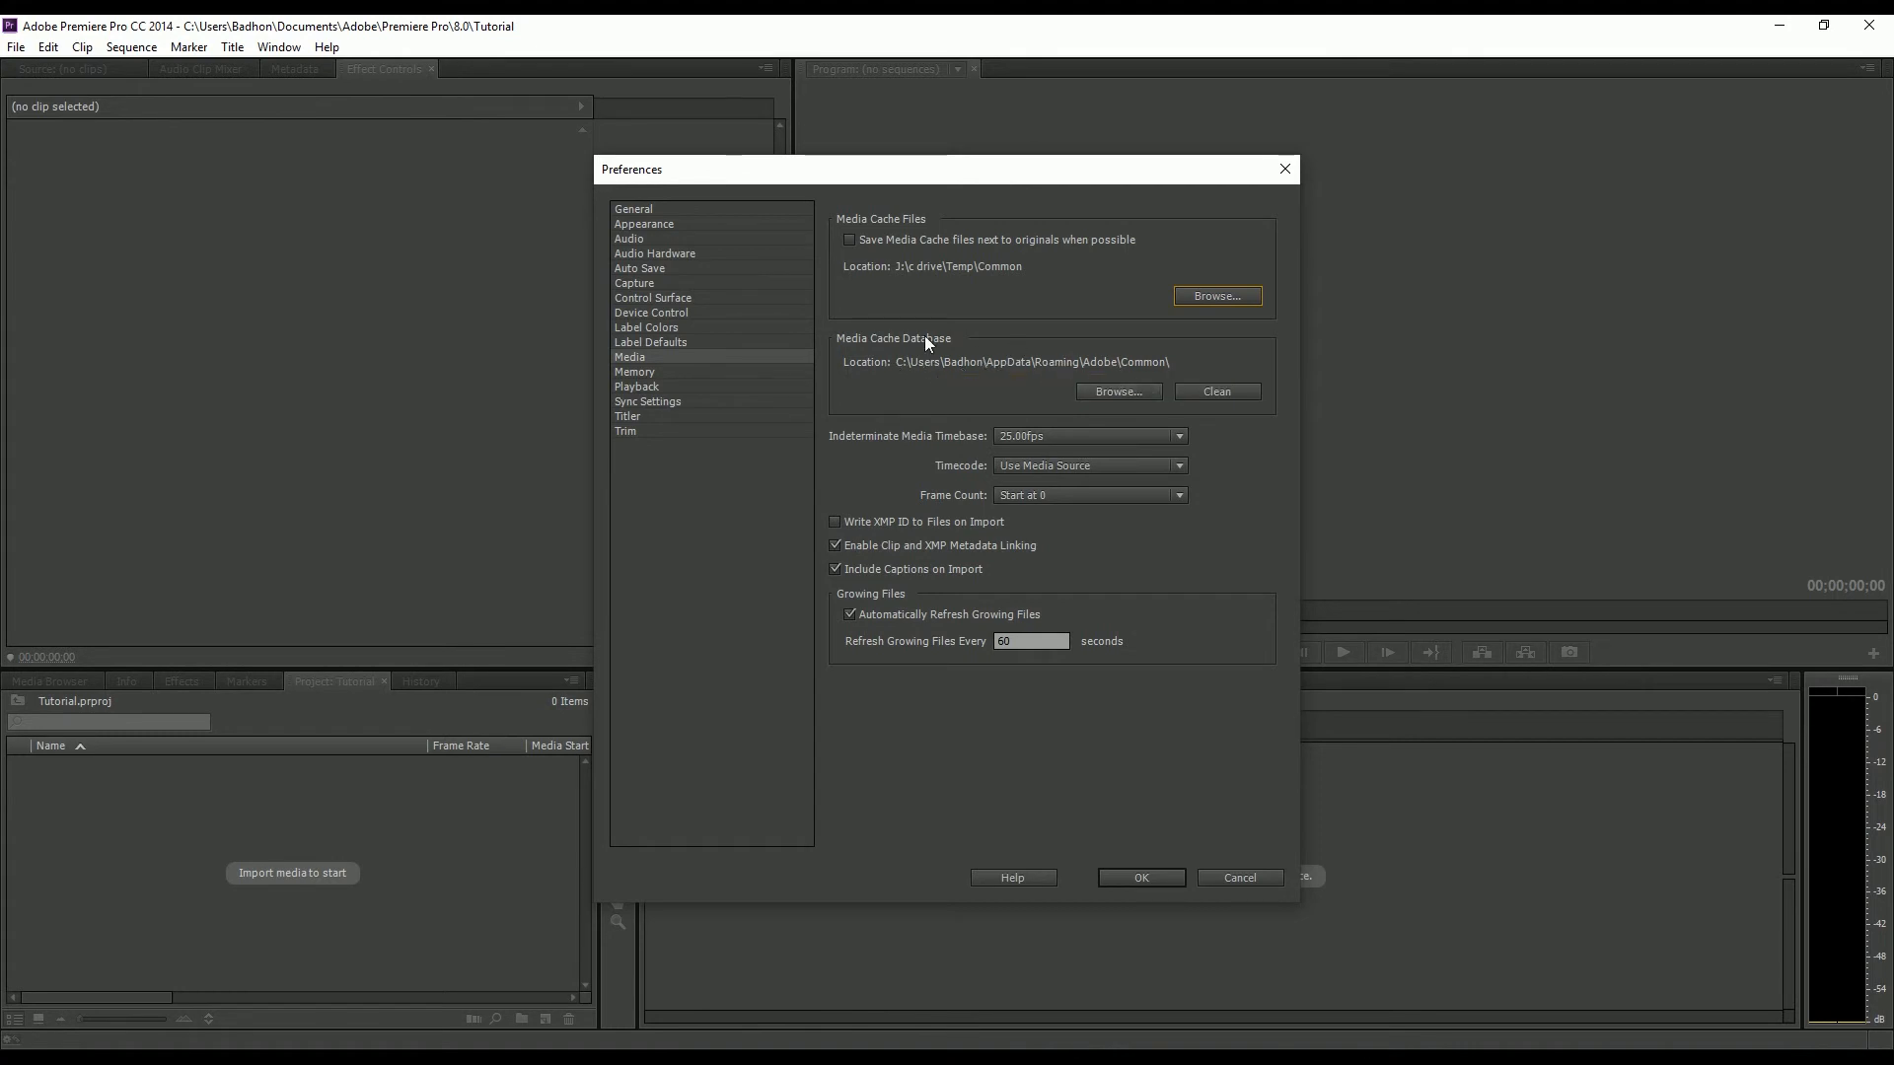
click(1219, 393)
In the Memory preferences, try reserving 2 GB of RAM for other applications, restore 5 GB, and keep rendering optimized for Performance.
click(641, 374)
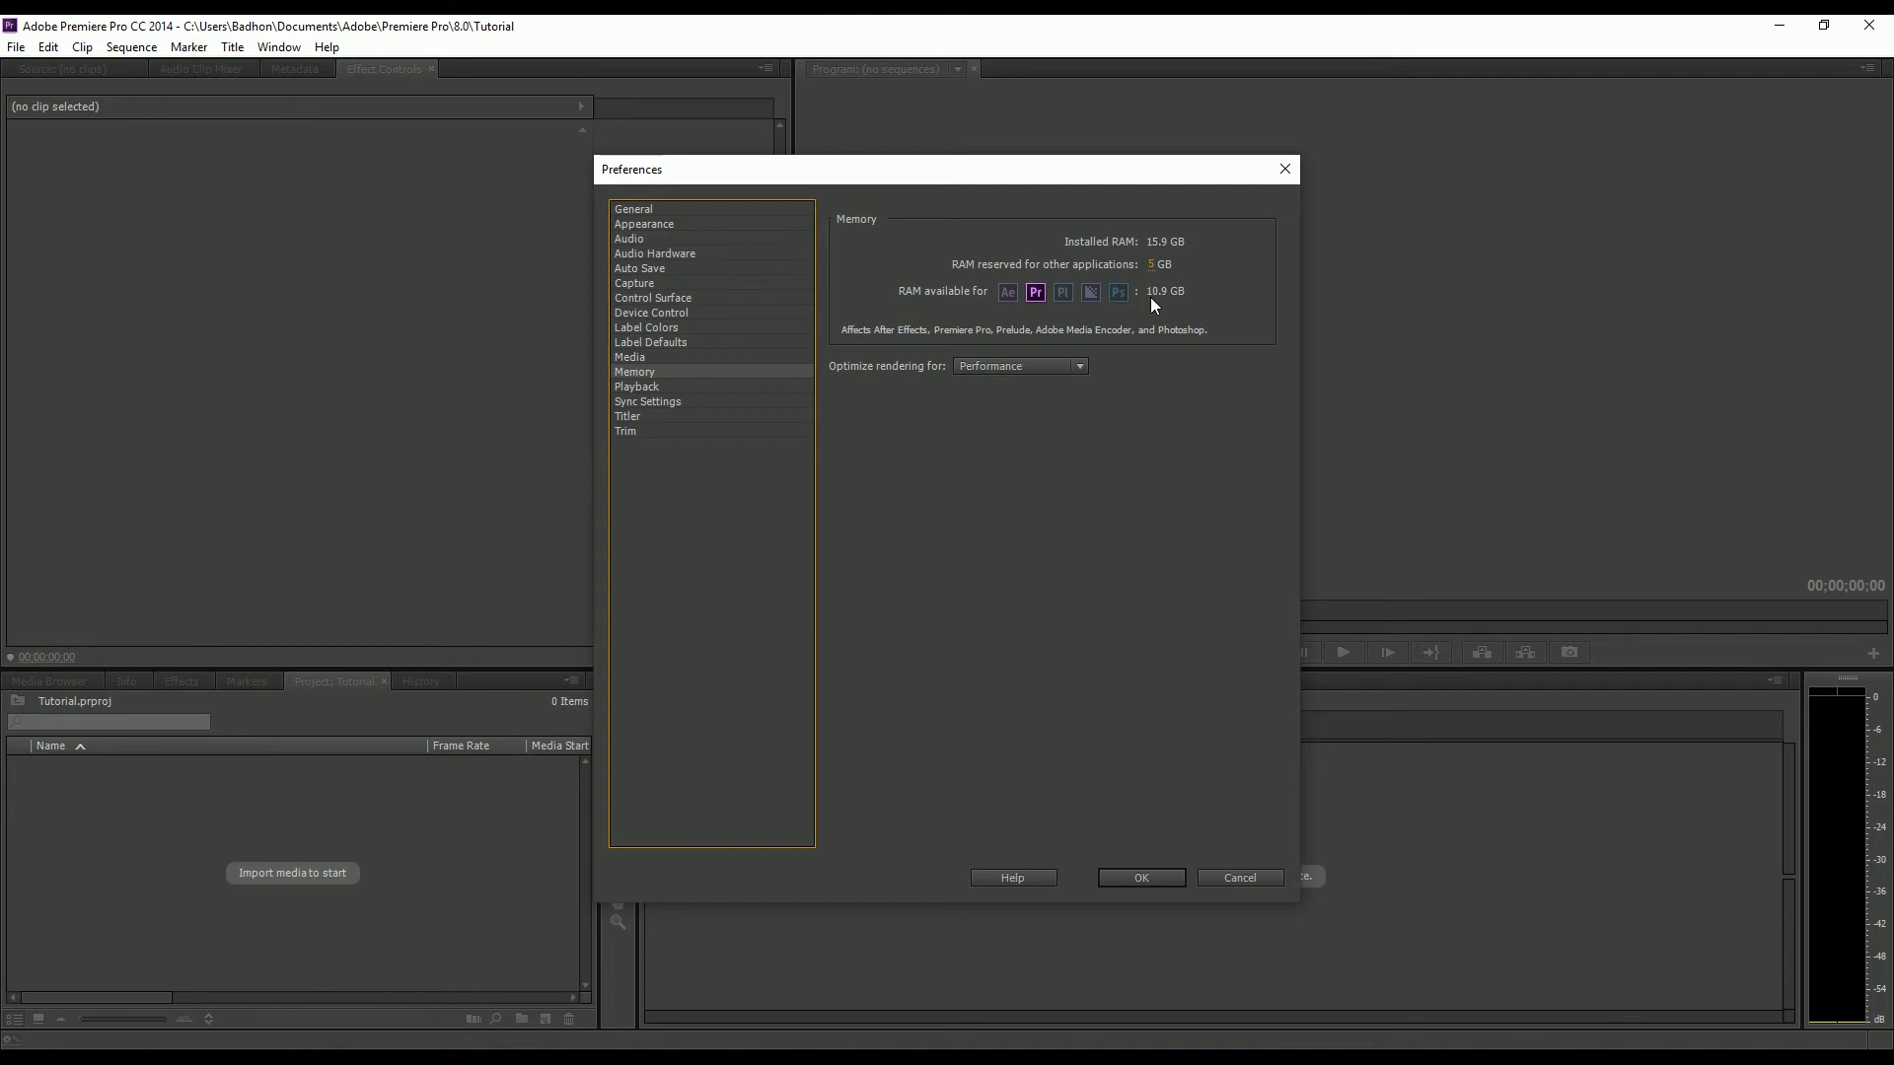
click(1150, 264)
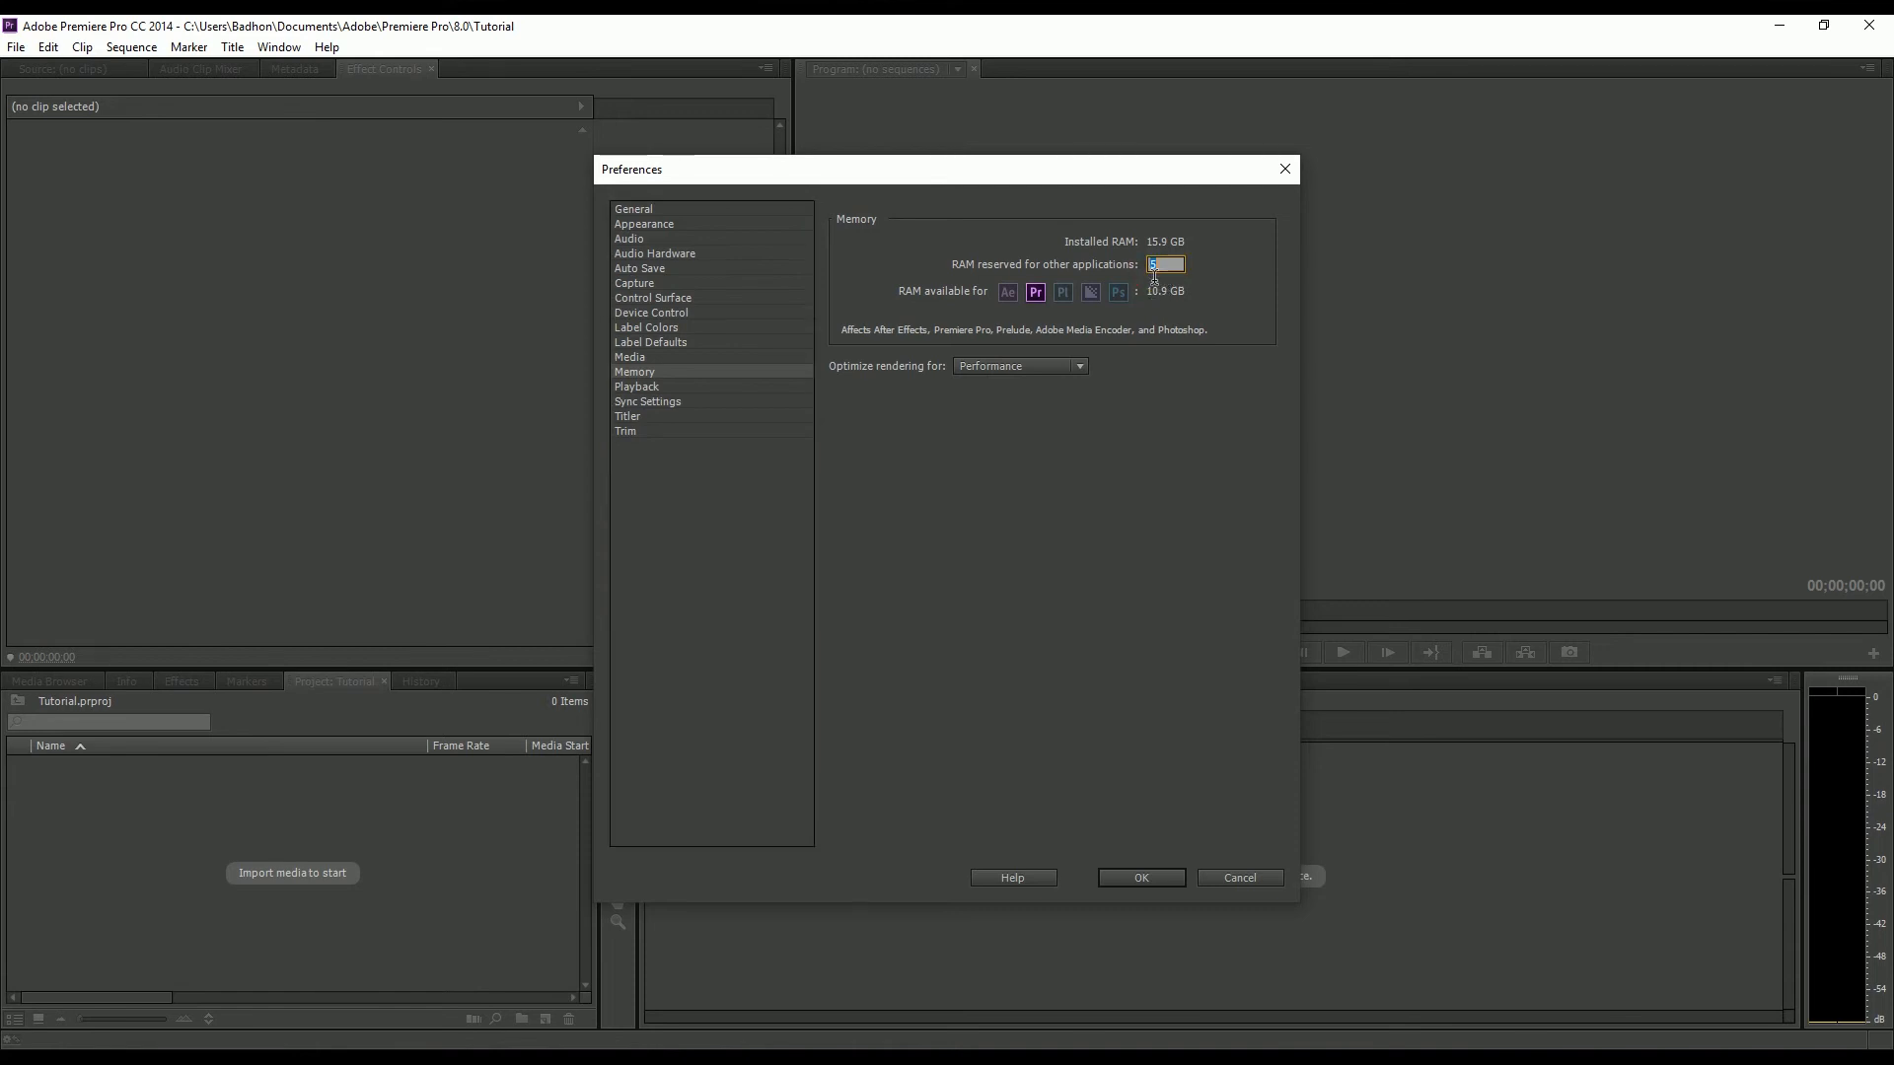
text(2)
click(1194, 449)
text(5)
click(1184, 495)
click(1027, 369)
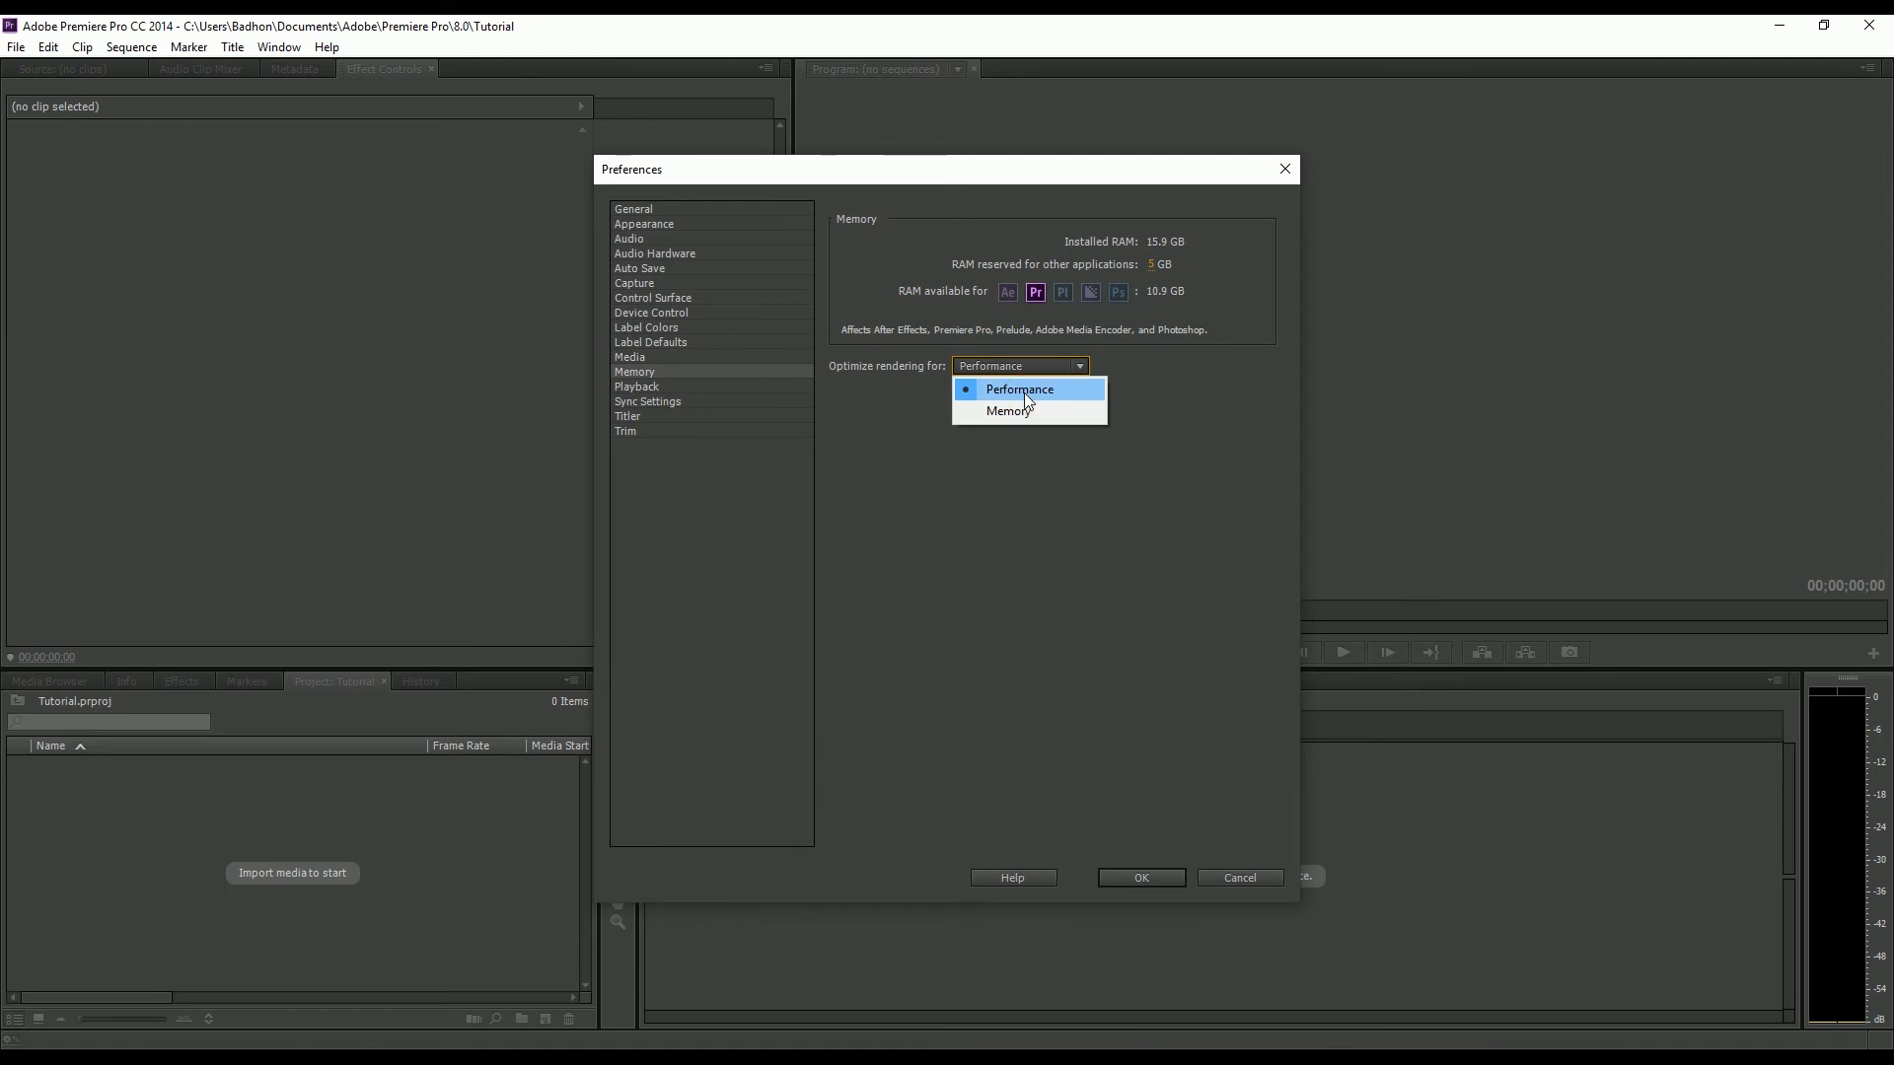
click(1027, 394)
Review the Playback, Sync Settings, Titler and Trim preferences, and accept the preferences.
click(648, 387)
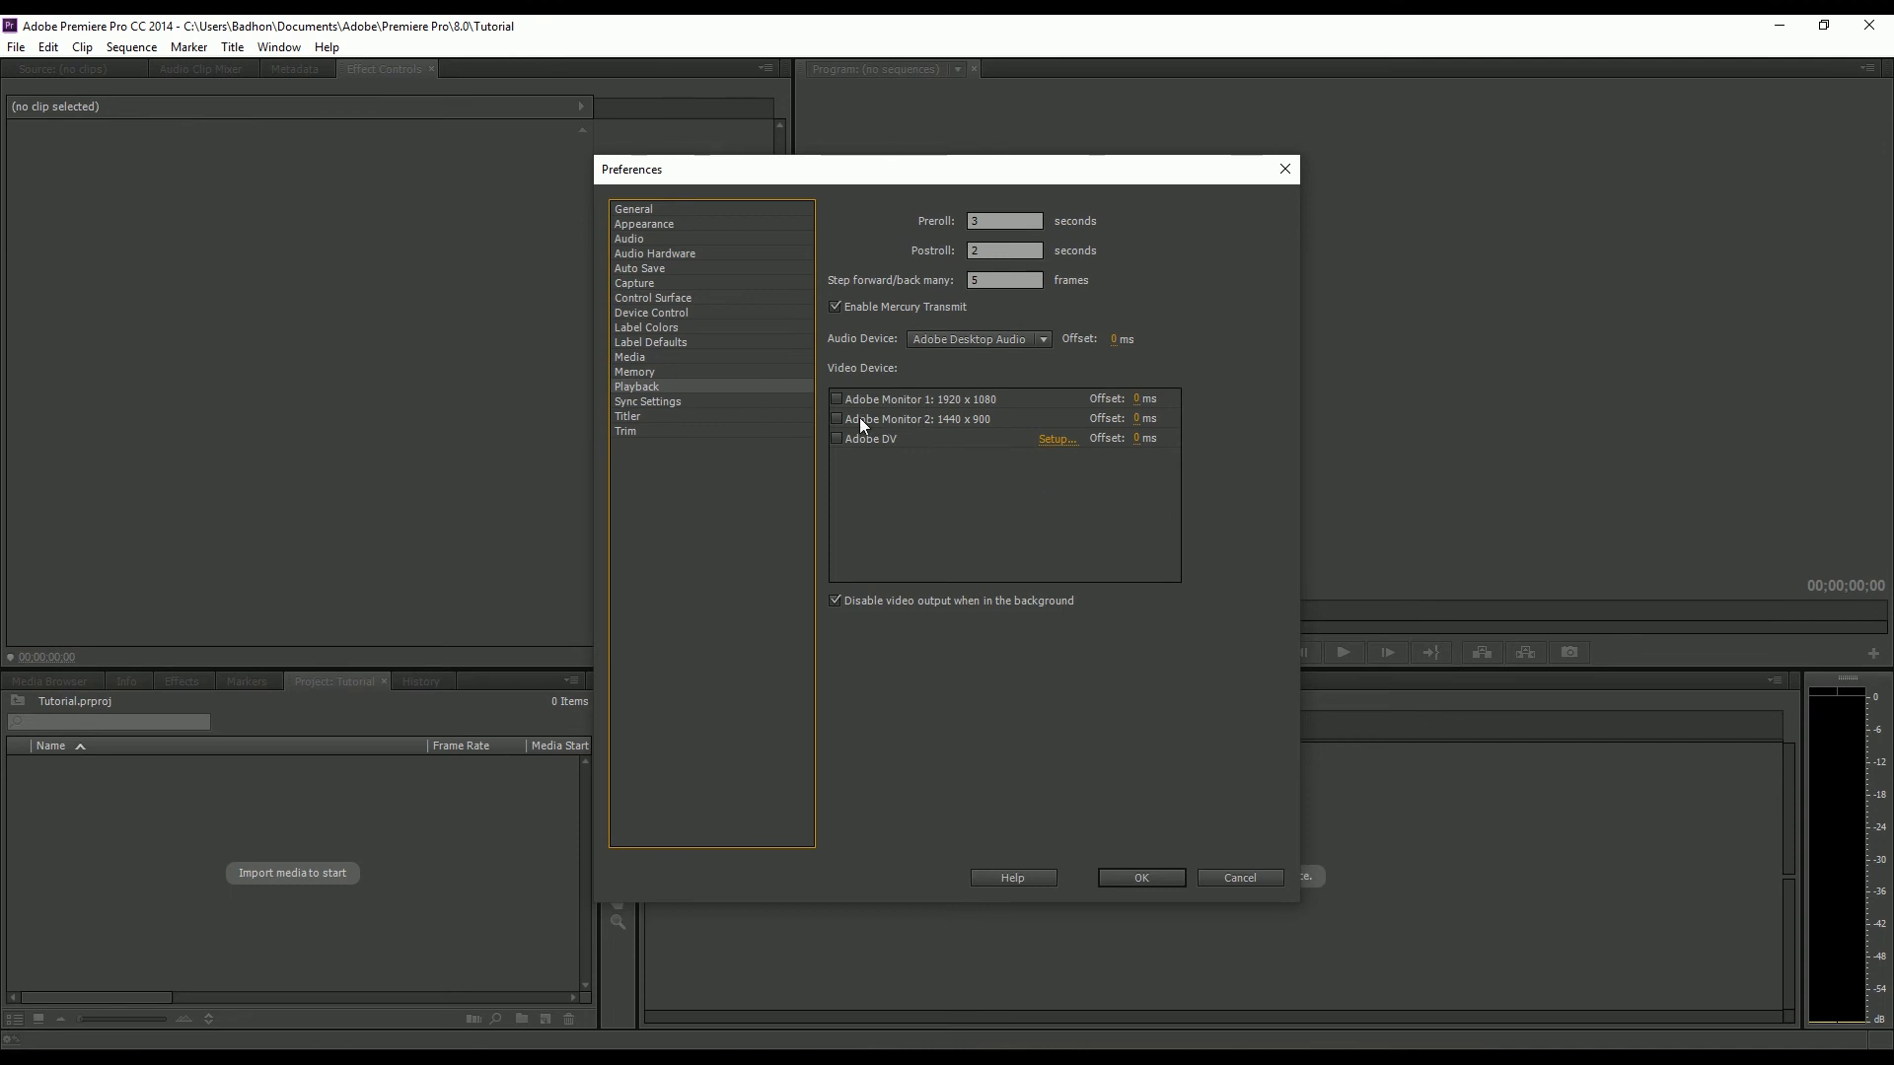
click(927, 422)
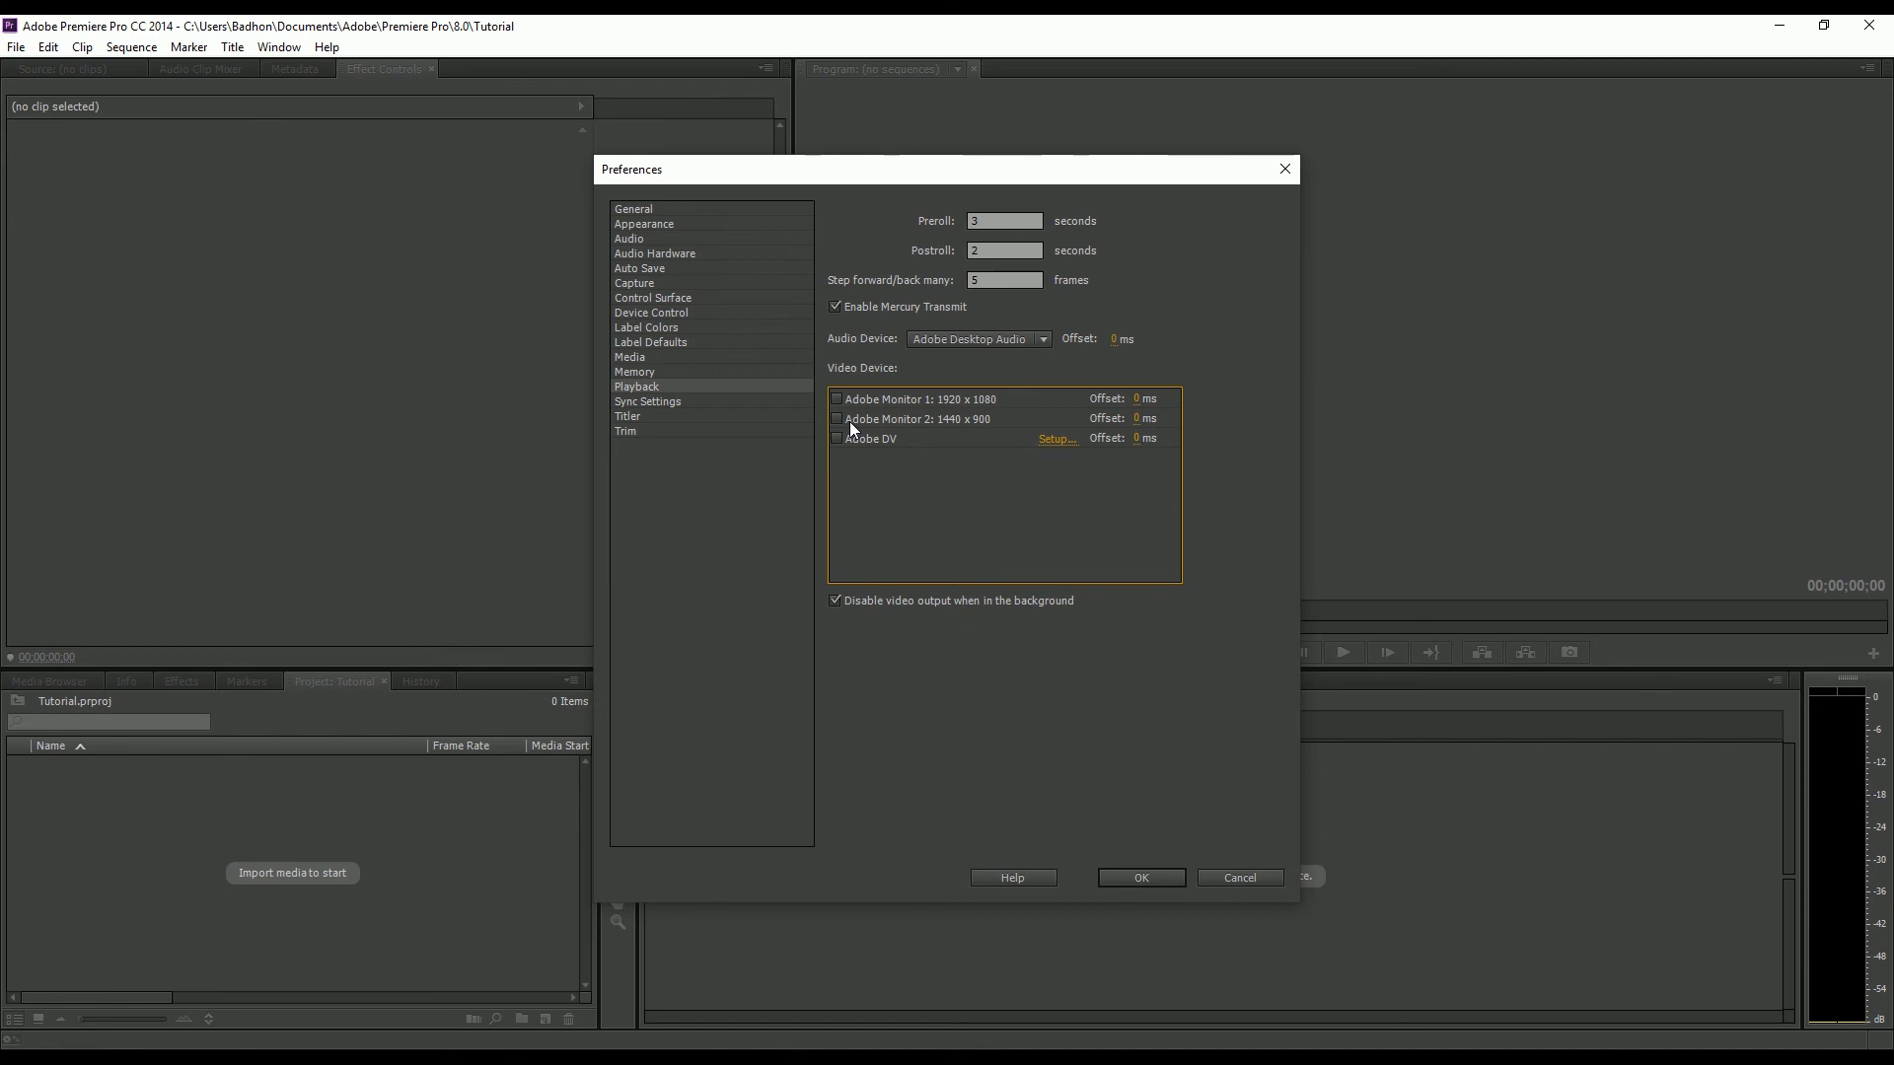
click(656, 402)
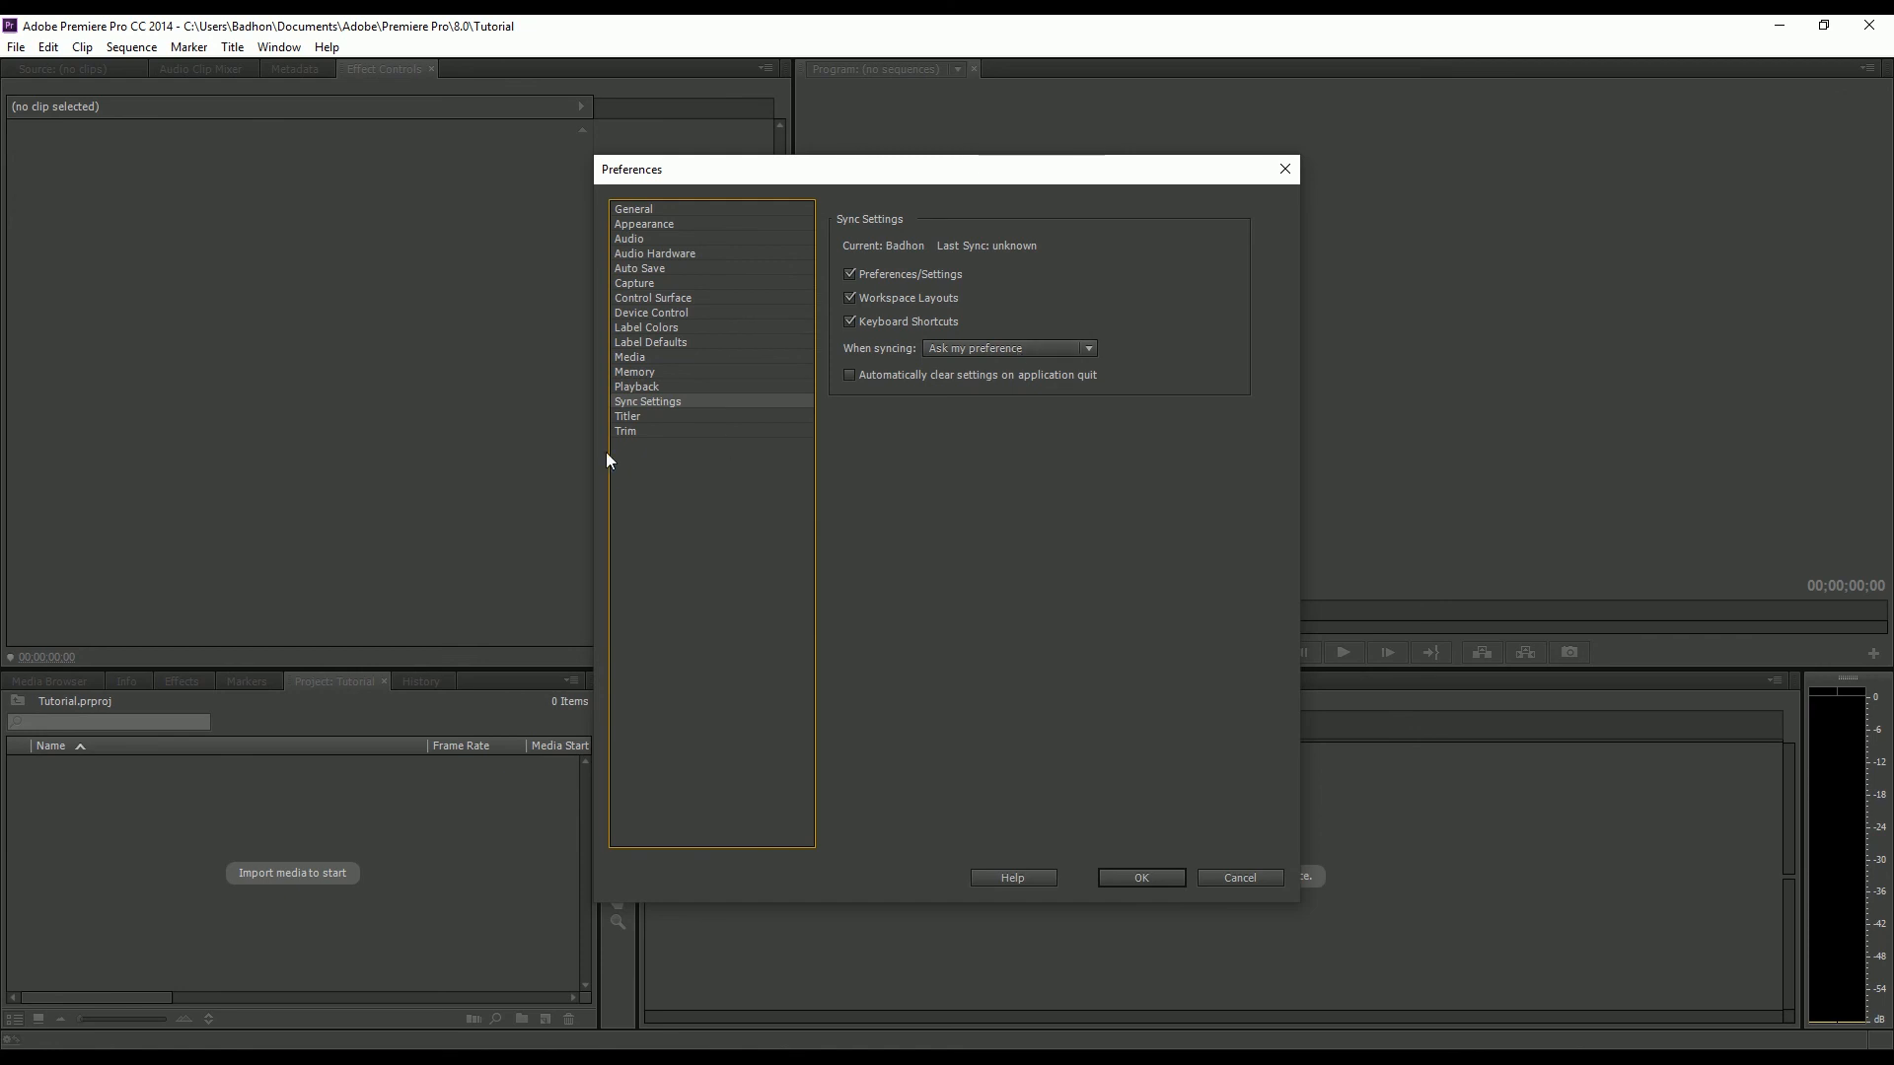
click(629, 415)
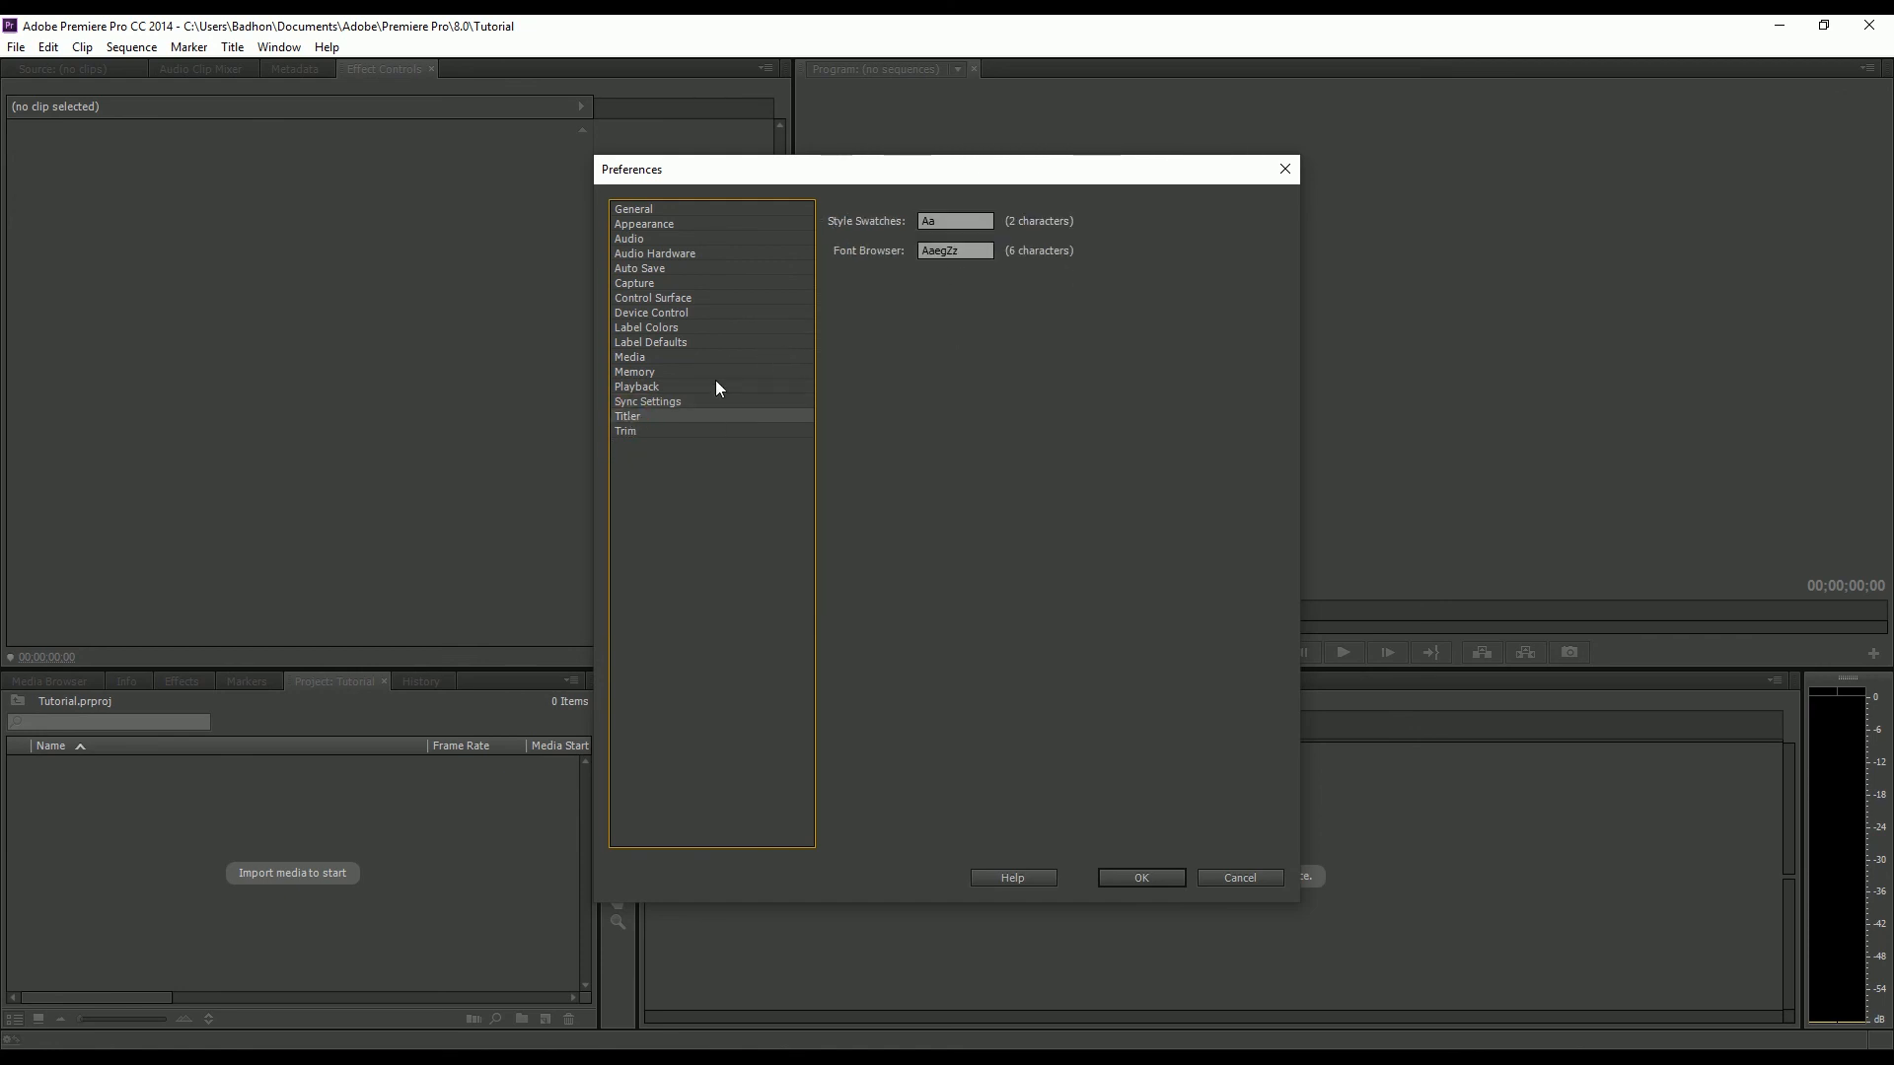
click(633, 431)
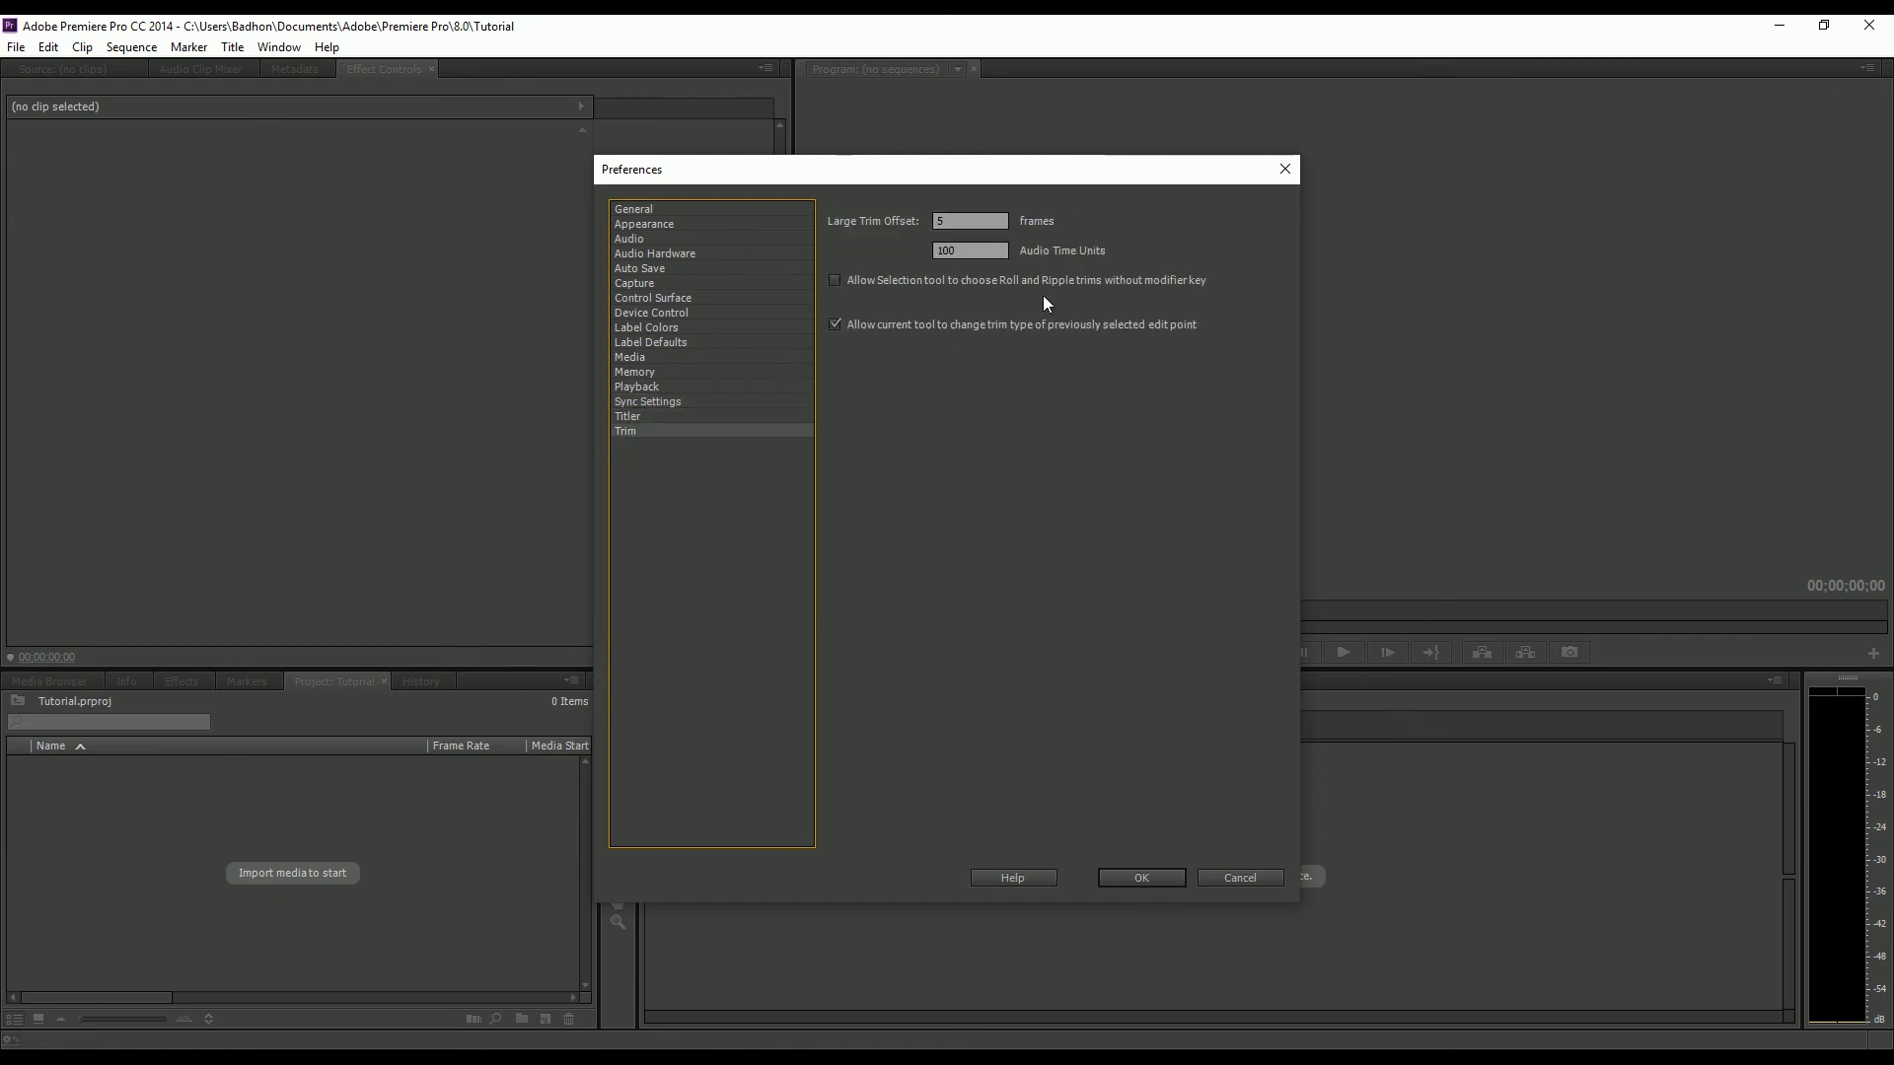
click(1164, 880)
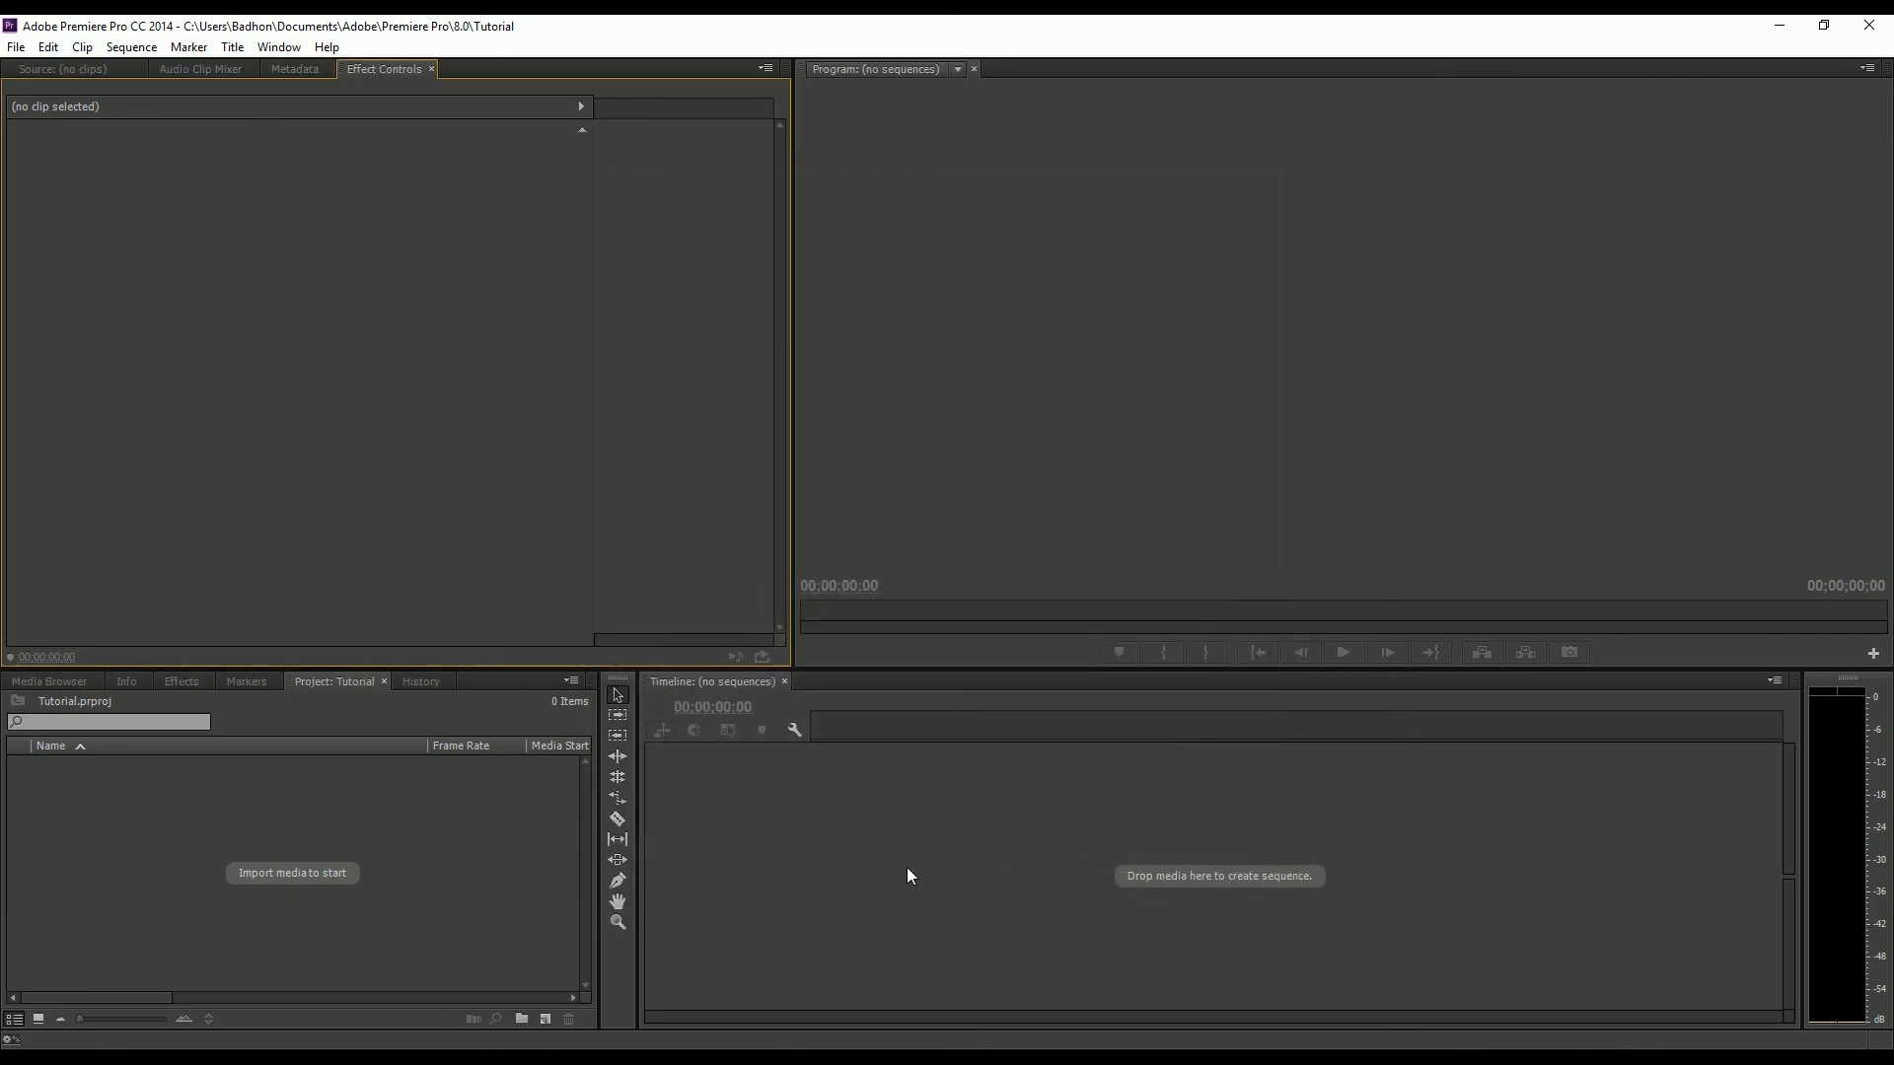